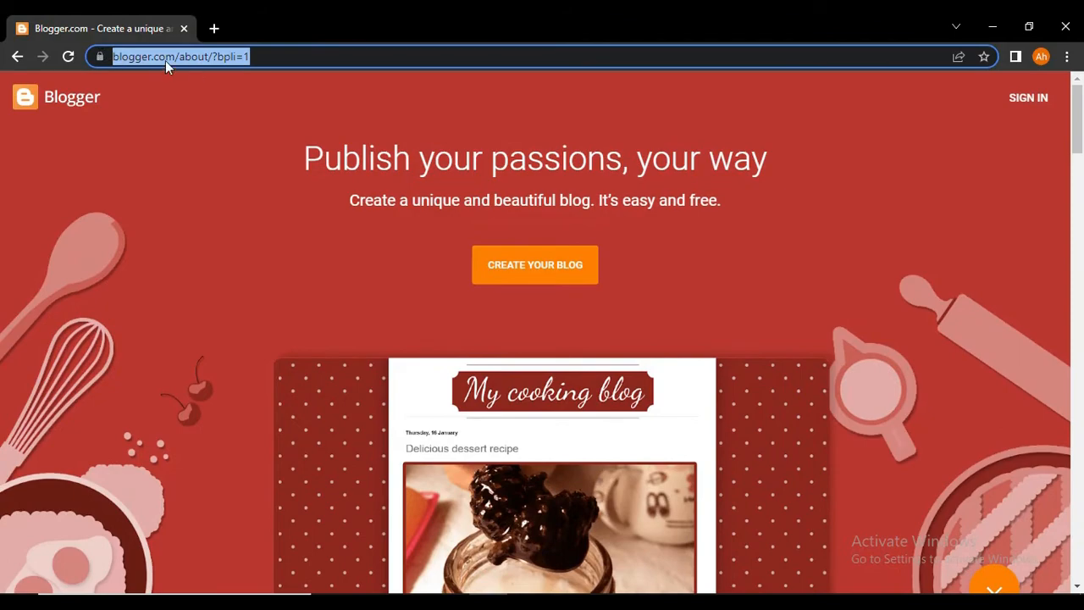
Step: Start creating a new blog and give it the title "My Vlog Today"
click(694, 275)
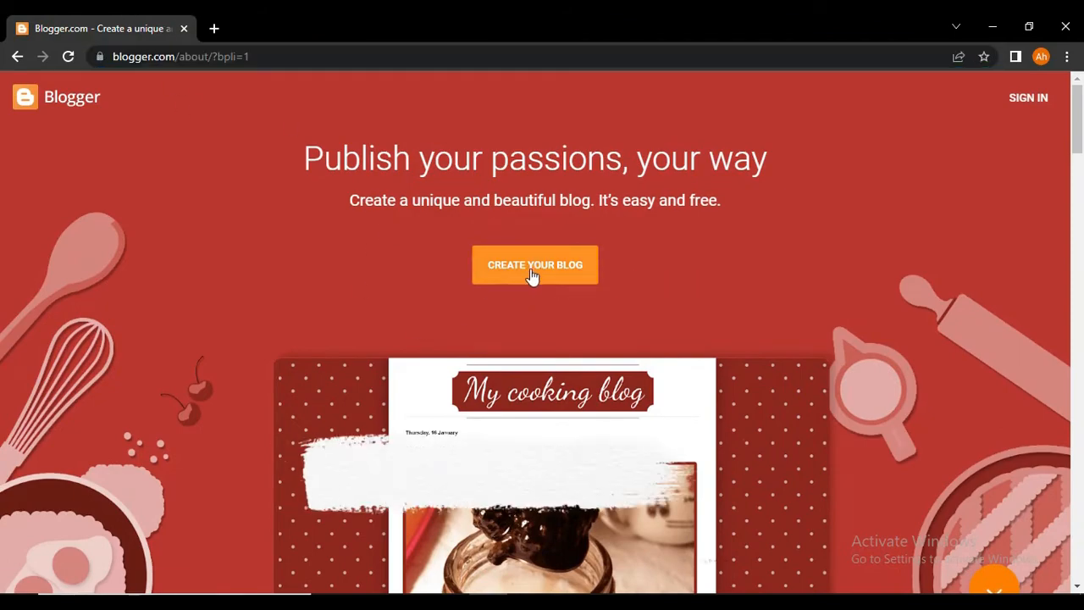
click(532, 275)
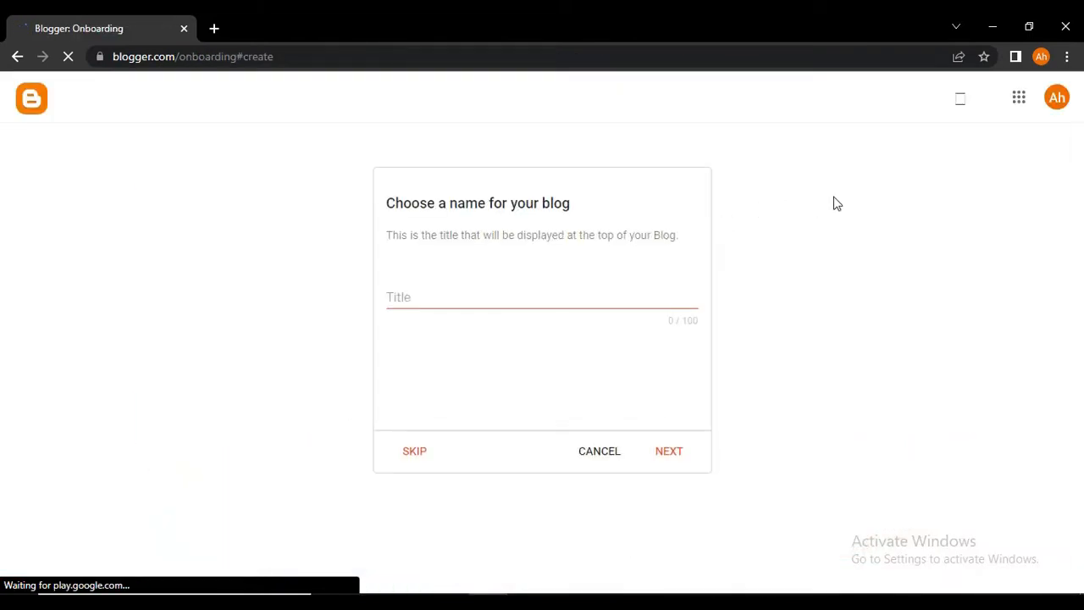
scroll(649, 310, down, 3)
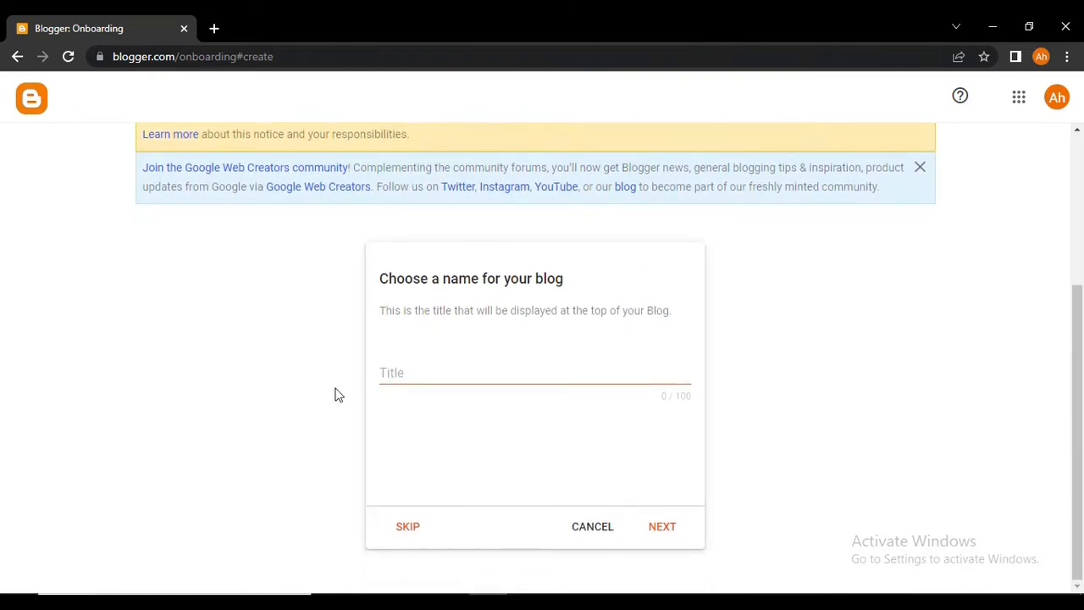
click(423, 368)
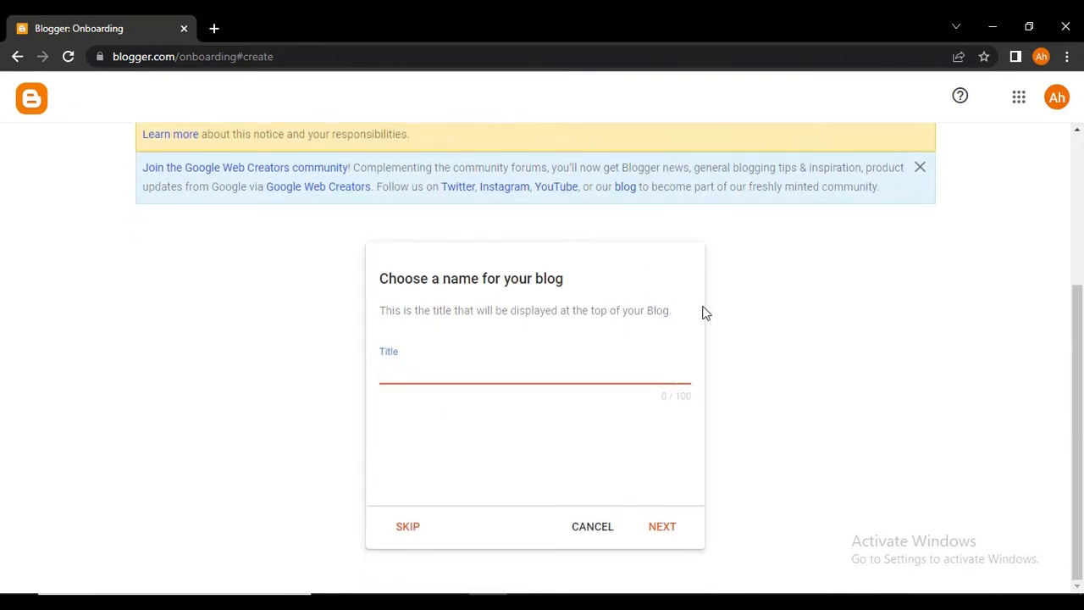
text(My Vlog Today)
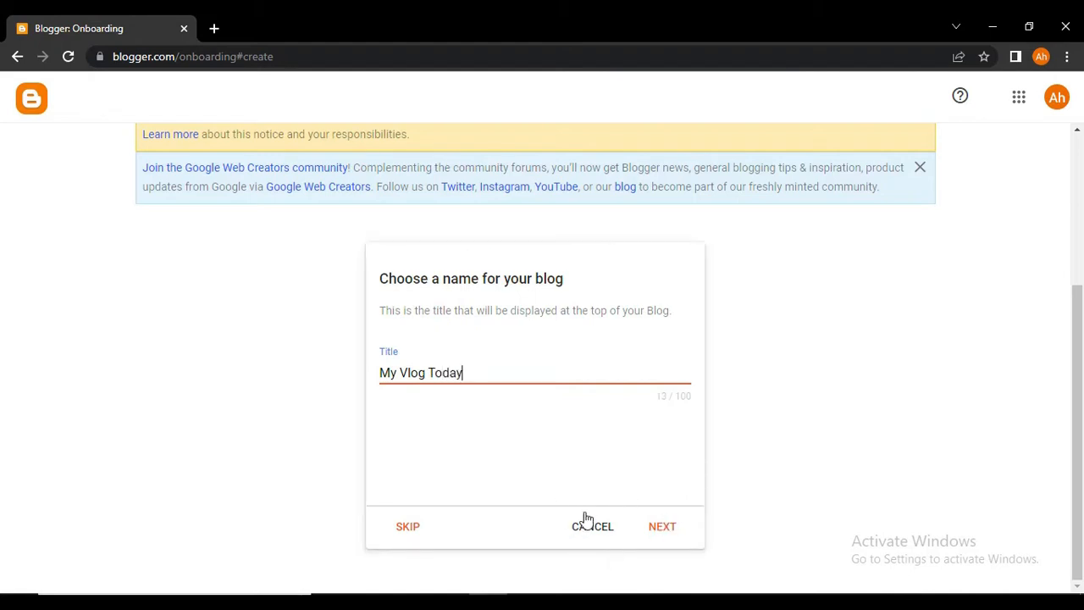
click(666, 520)
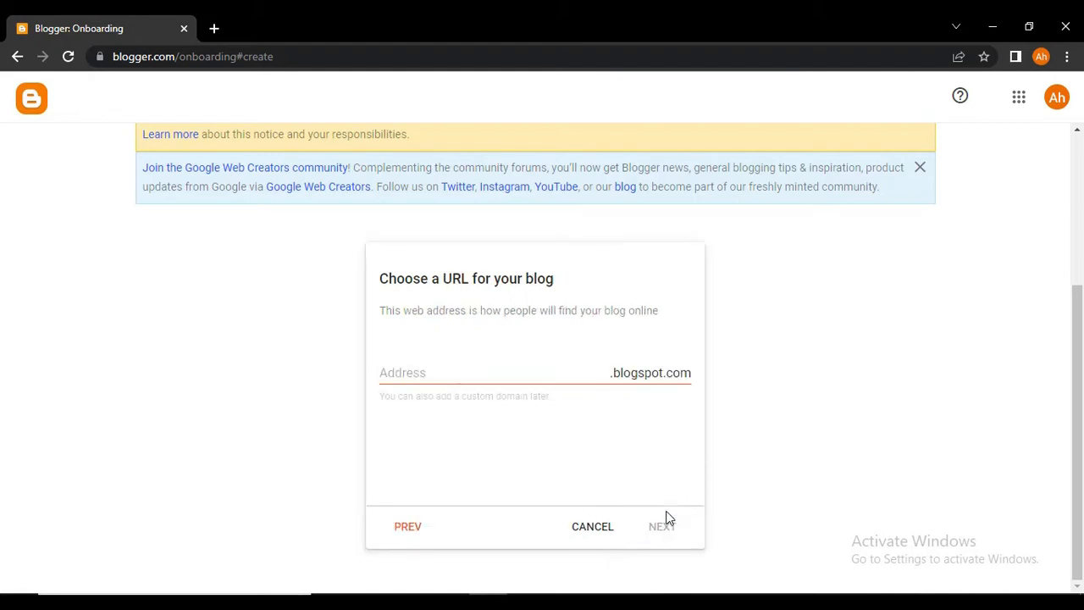
Step: Set the blog's address to myvlog2022.blogspot.com and continue to the display name
click(480, 372)
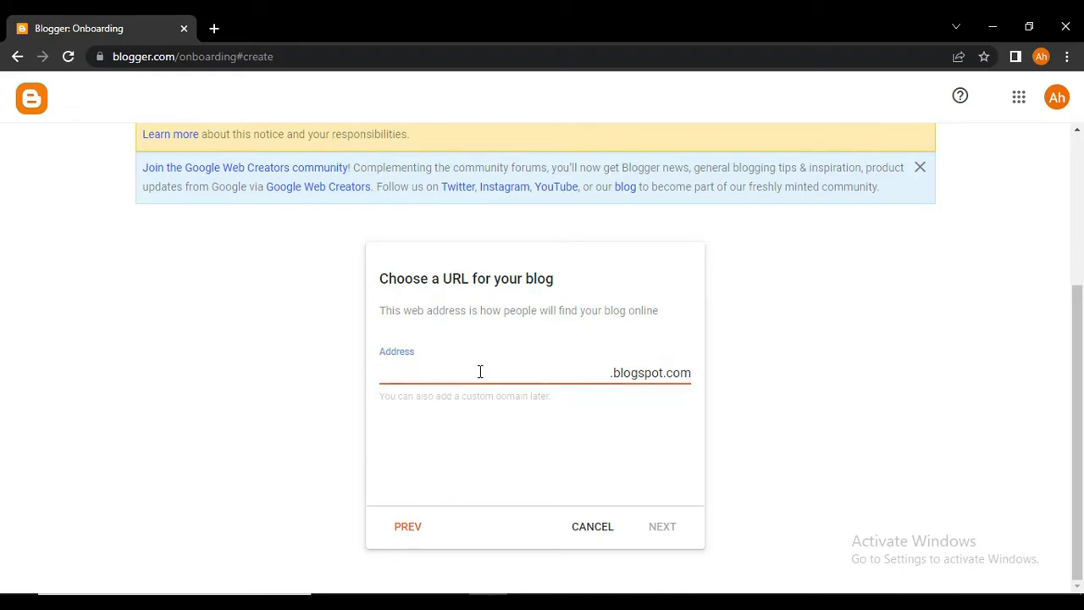
text(myvlog)
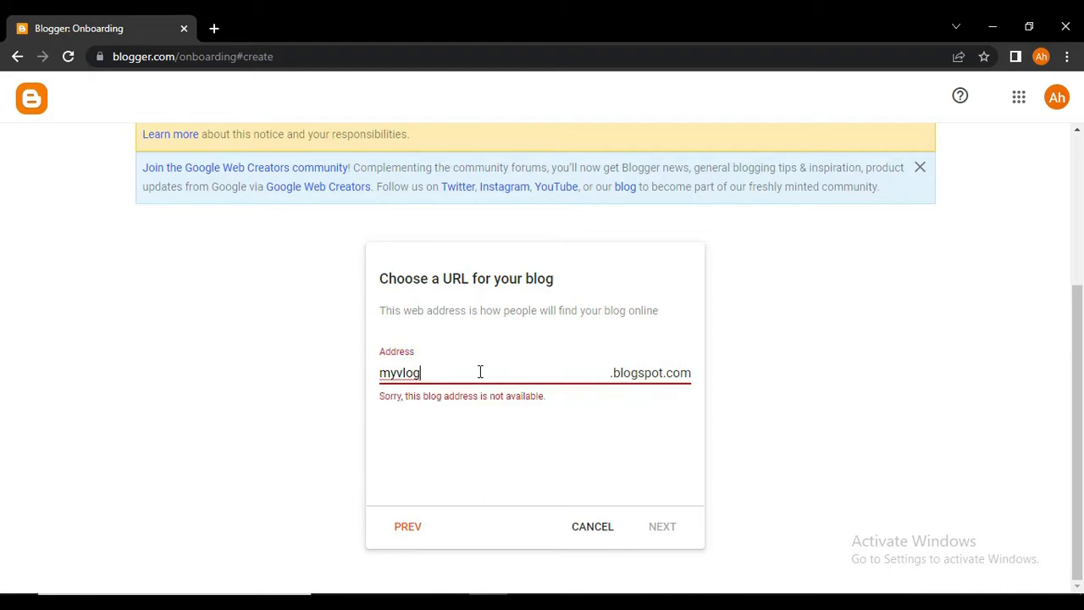
text(2022)
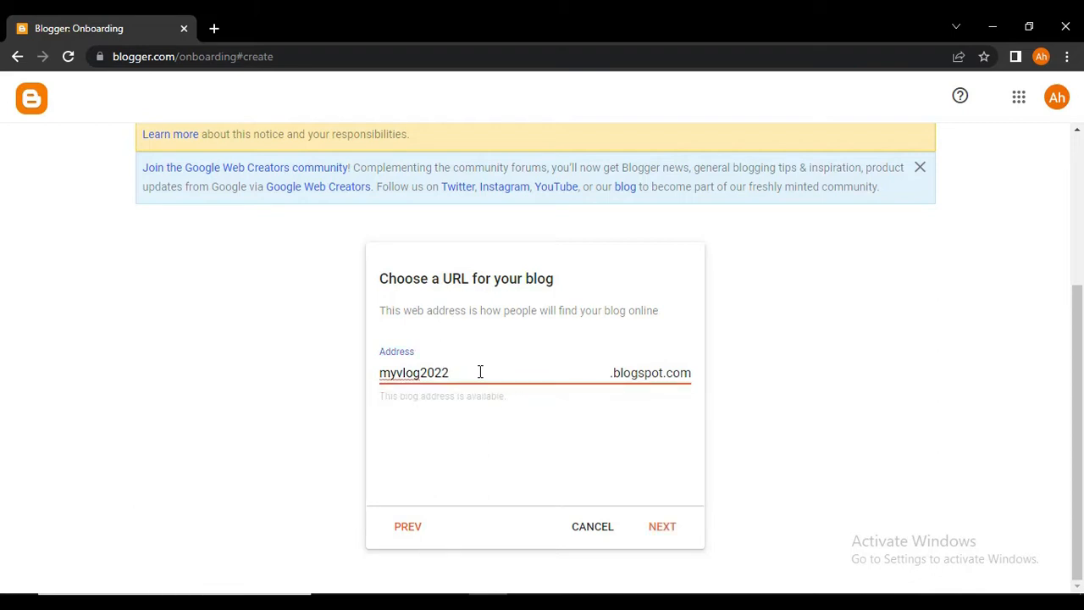
click(374, 393)
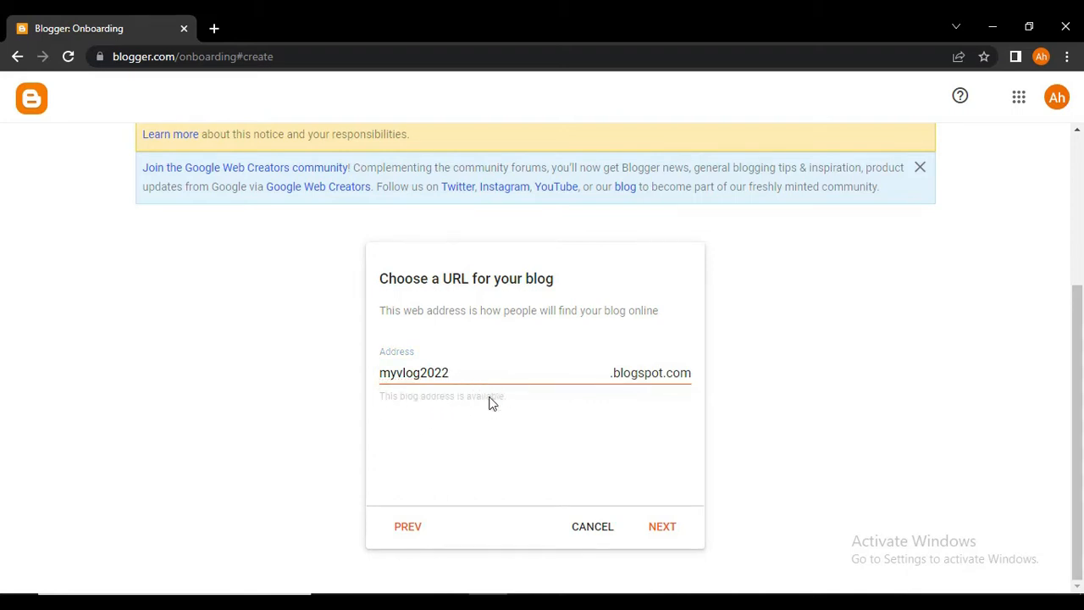
click(666, 530)
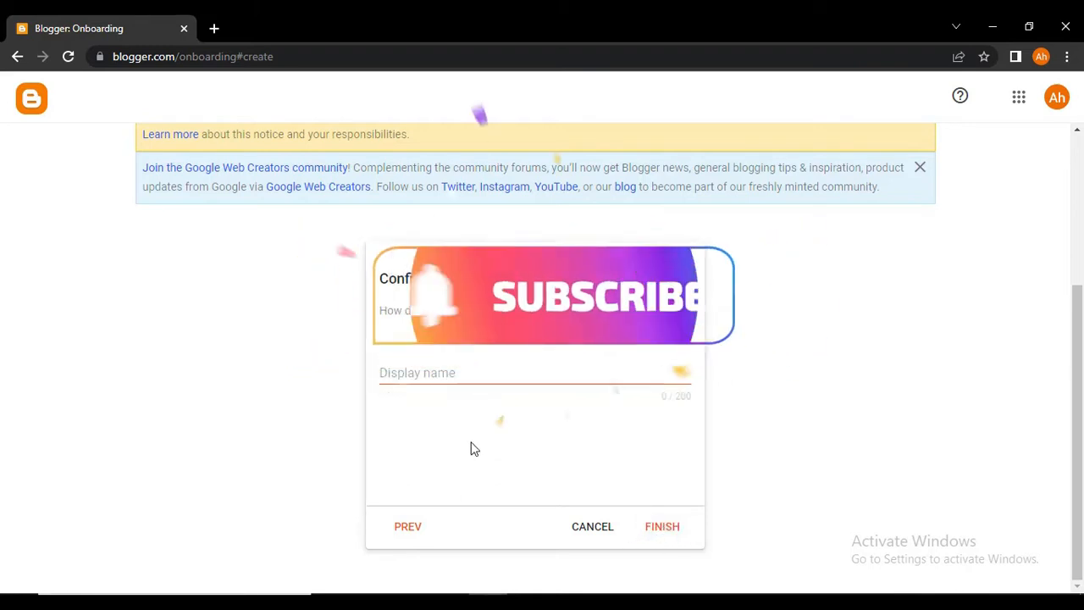
Step: Enter "My Vlog Today" as the display name and finish creating the blog
click(457, 368)
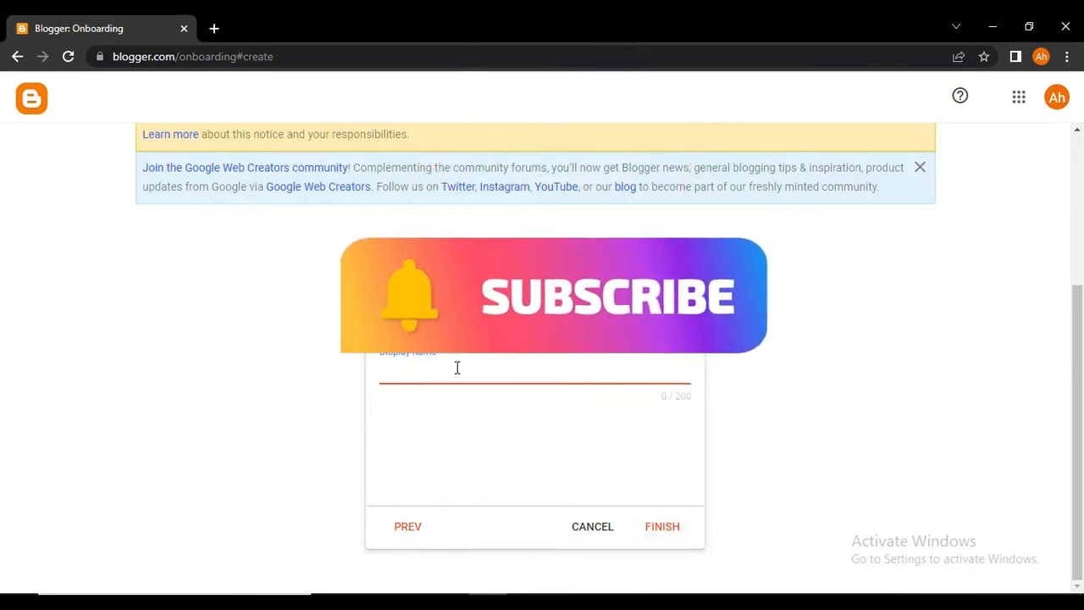
text(My)
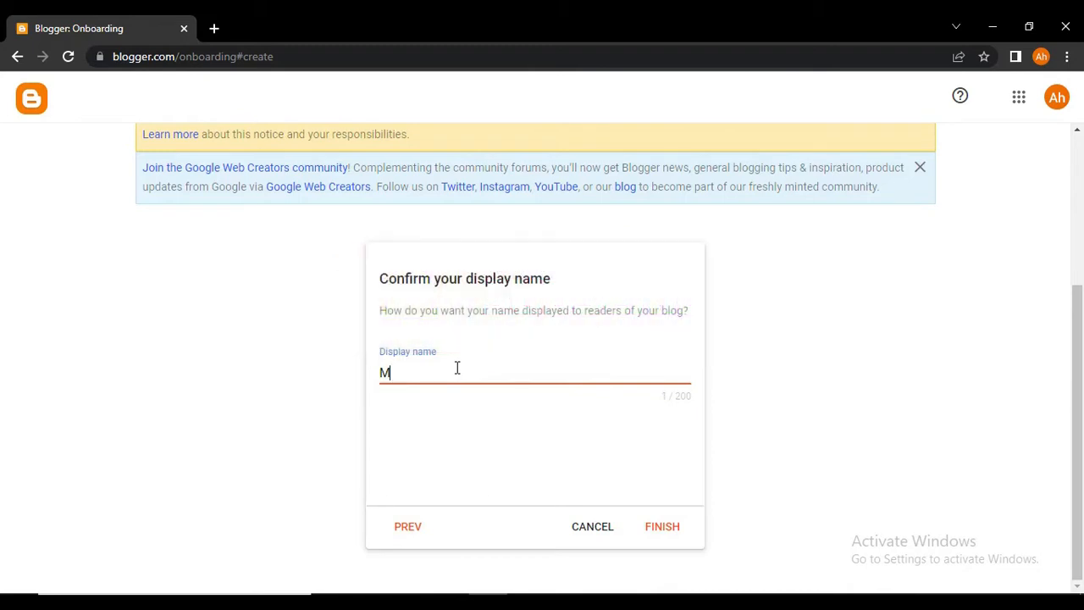
text( Vlog Today)
click(660, 527)
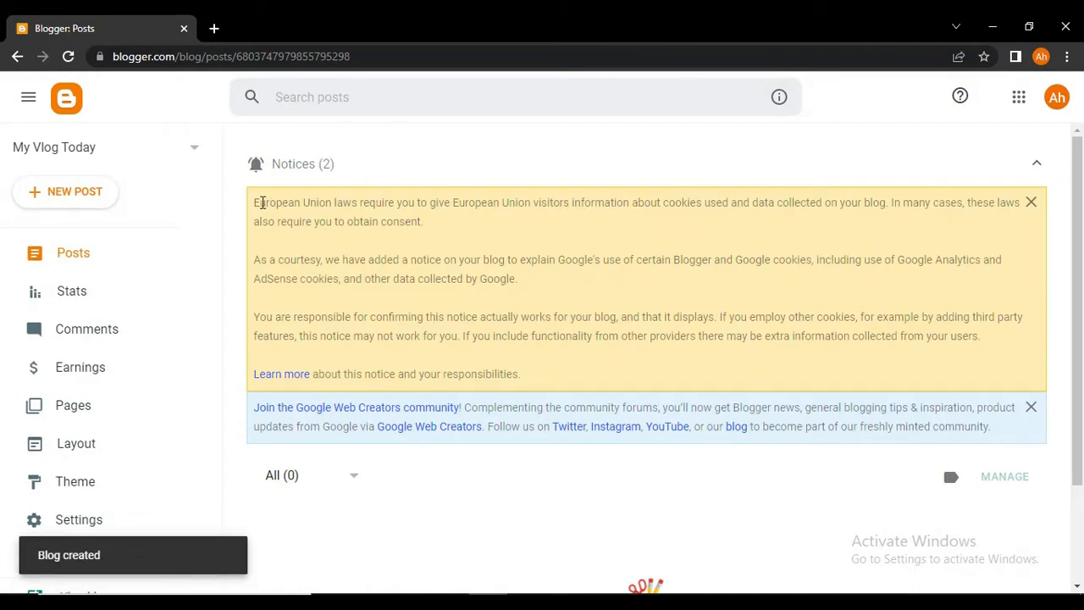
Step: Dismiss the European Union cookie notice and look over the sections of the blog dashboard
drag(254, 202, 566, 382)
click(655, 301)
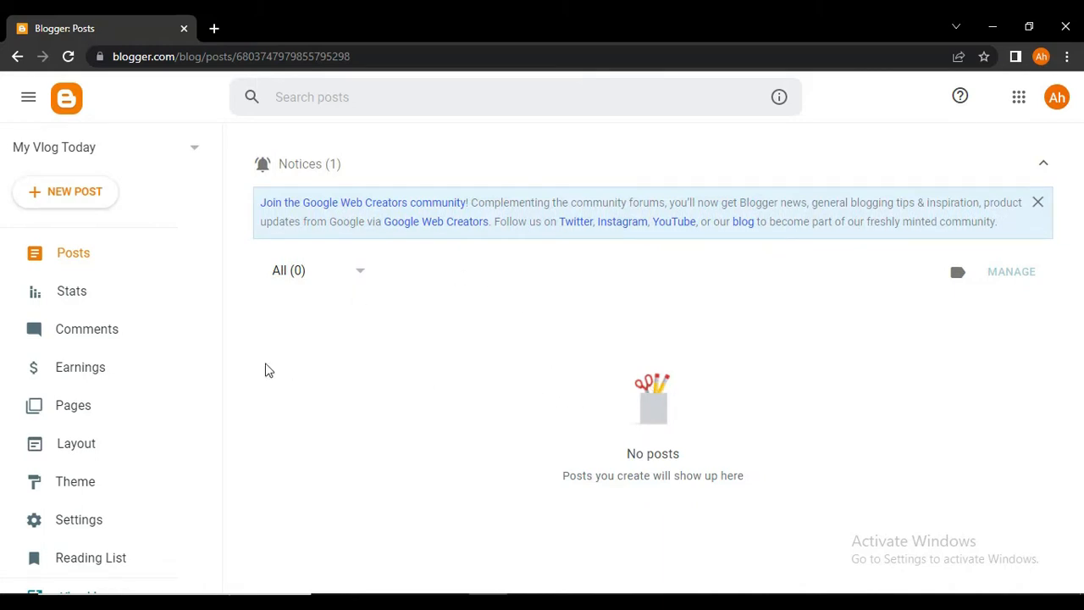
scroll(174, 266, down, 2)
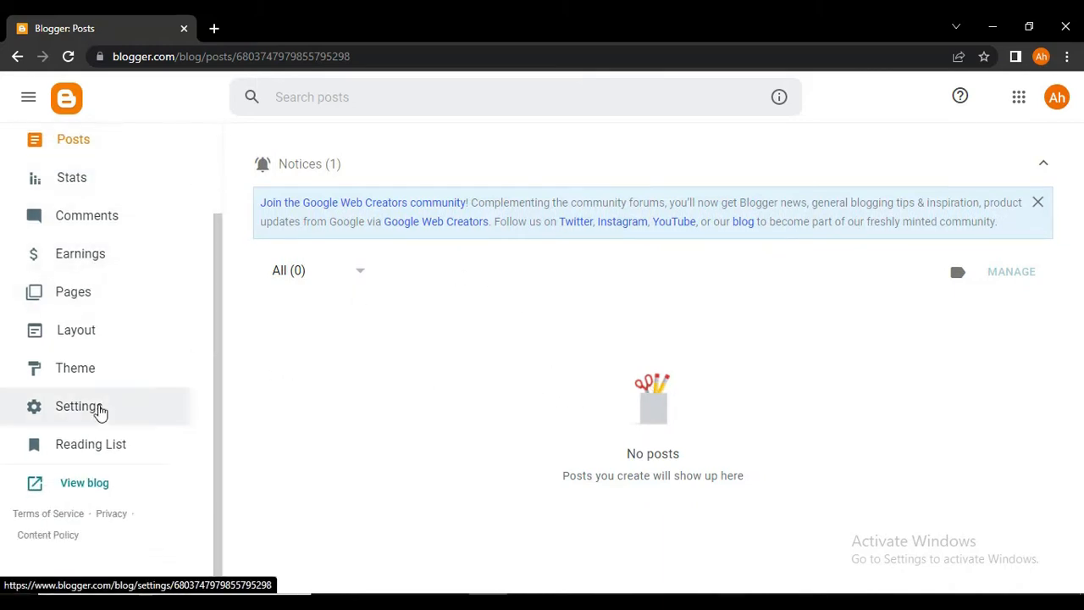
scroll(99, 411, up, 2)
scroll(99, 411, down, 3)
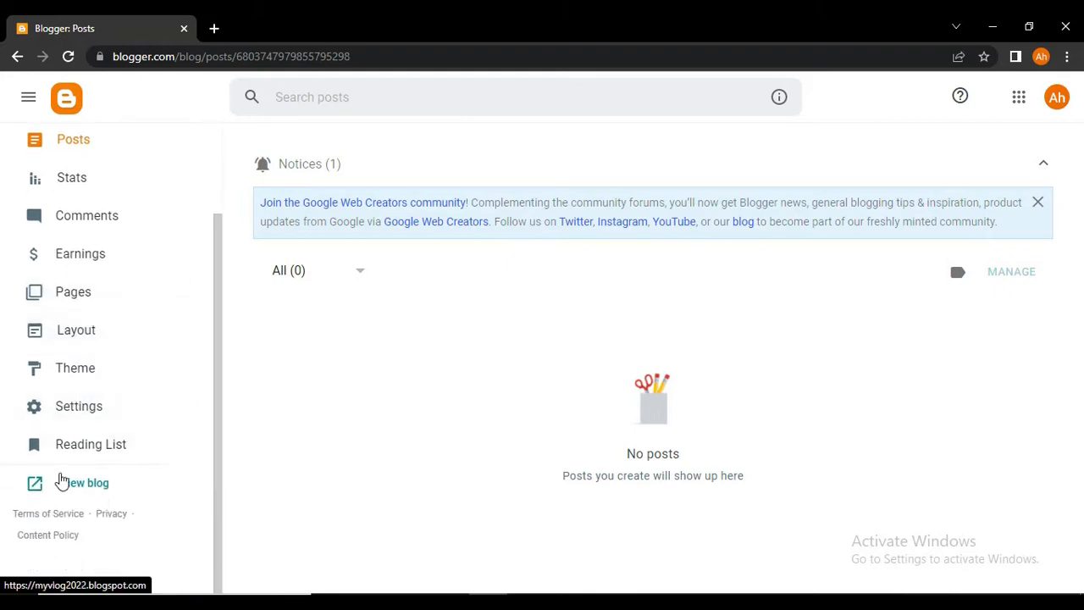
Step: View the live blog and accept its cookie notice
click(88, 490)
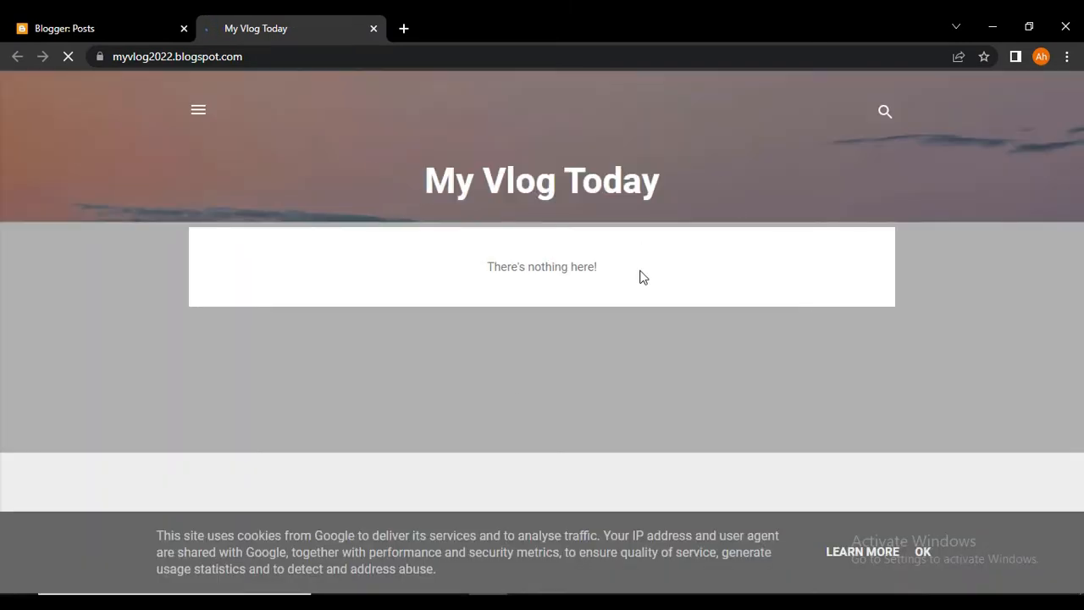
drag(485, 268, 639, 279)
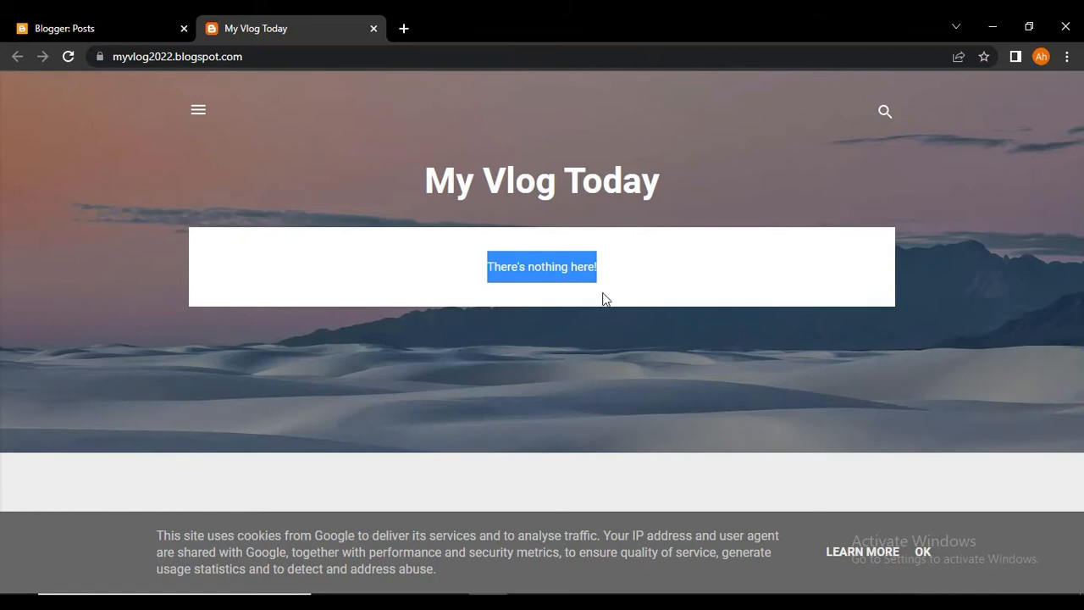
click(718, 294)
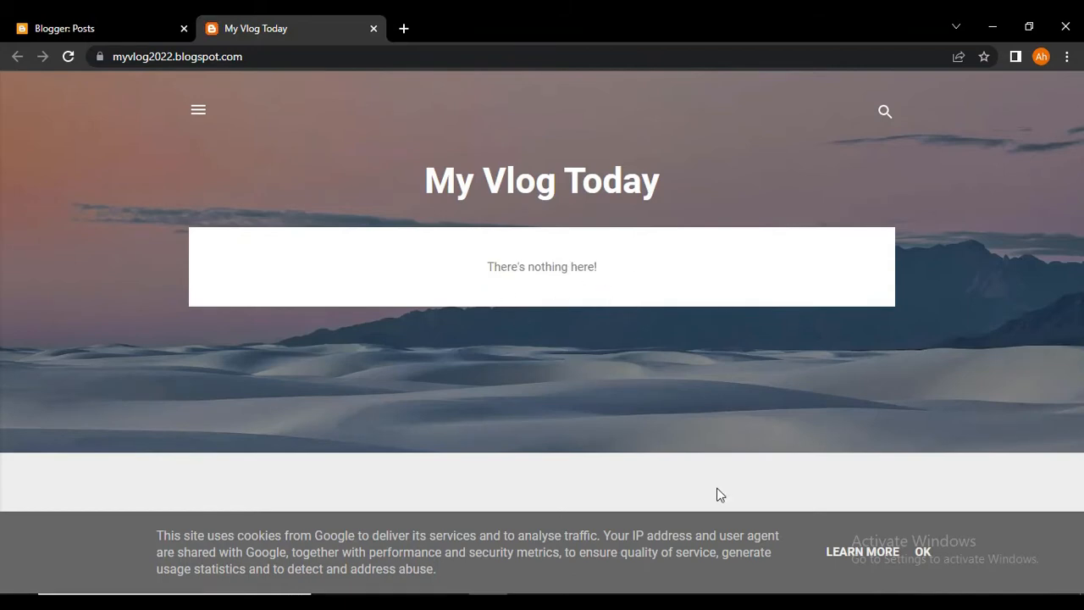
click(923, 552)
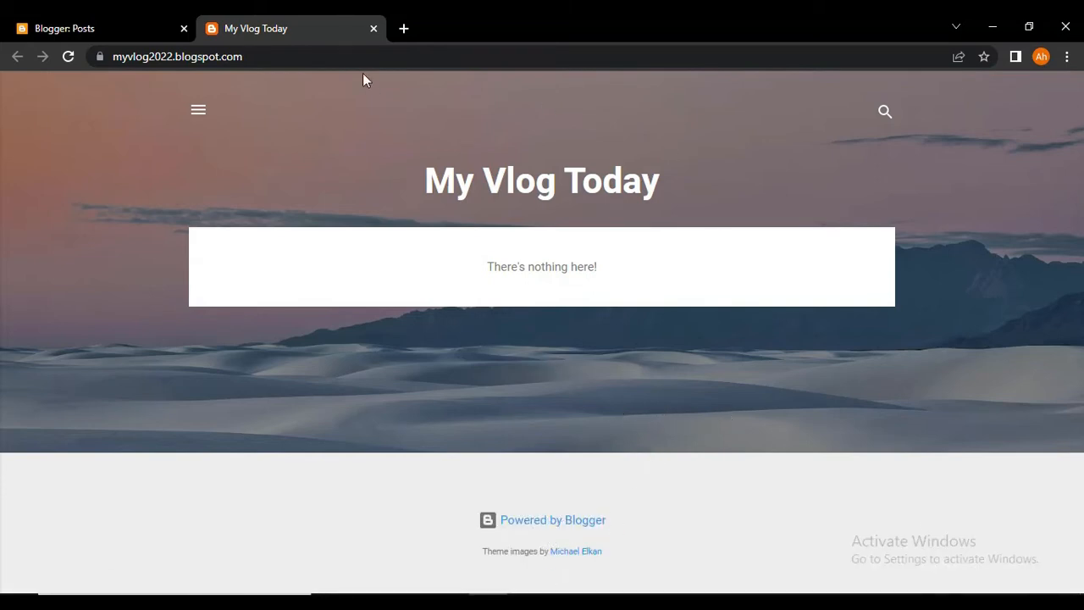
Step: Check the live blog's sidebar menu, close it and return to the blog's dashboard
click(191, 115)
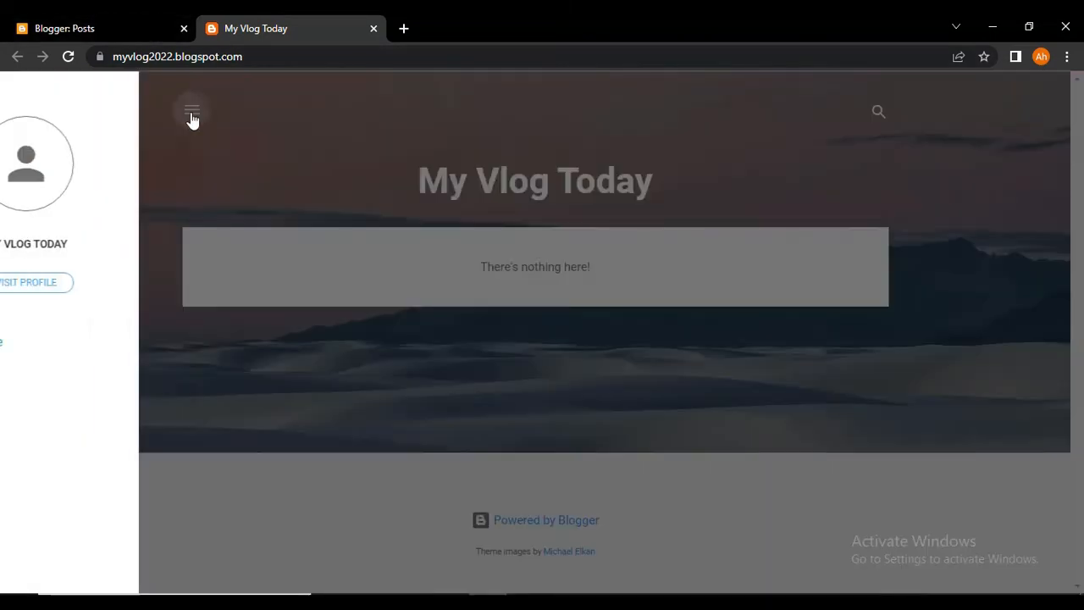
click(441, 159)
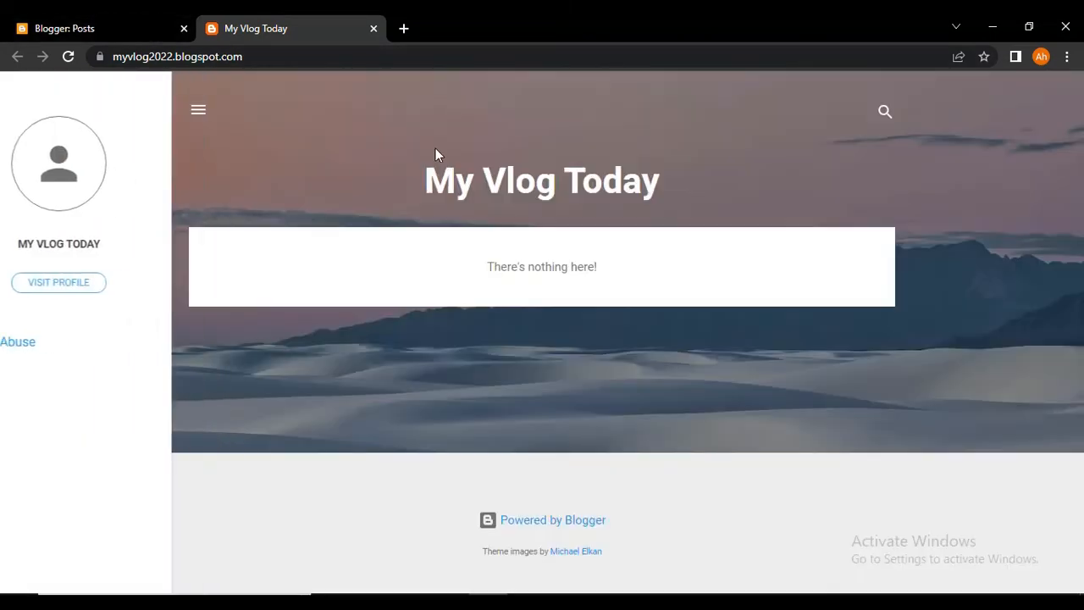
click(123, 15)
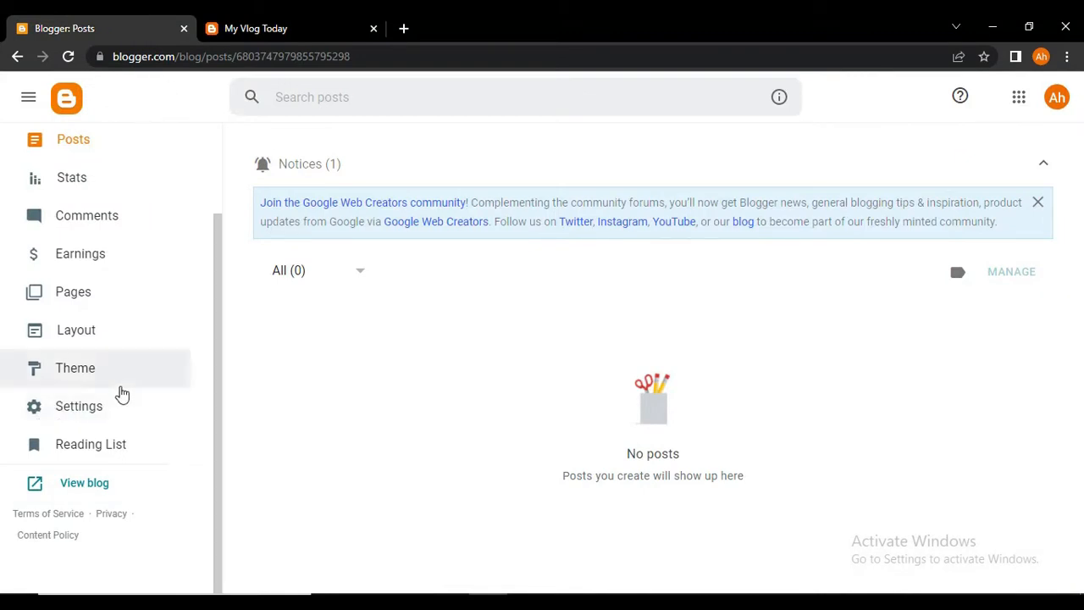
Step: Open the blog's theme gallery and look through the themes from Contempo down to Dynamic Views
click(86, 371)
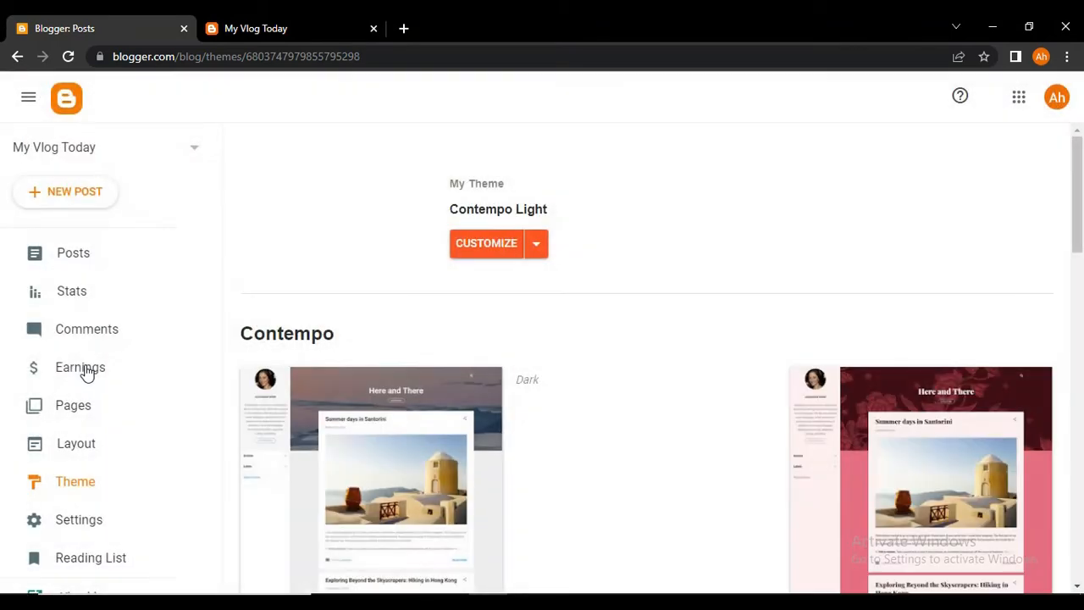
scroll(751, 339, down, 3)
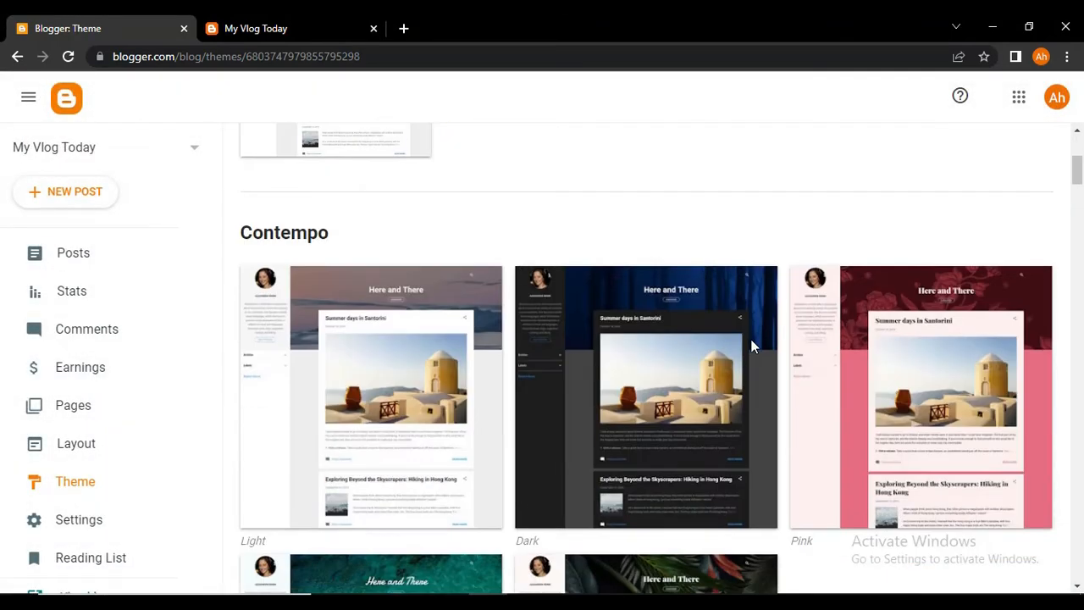
scroll(752, 345, down, 1)
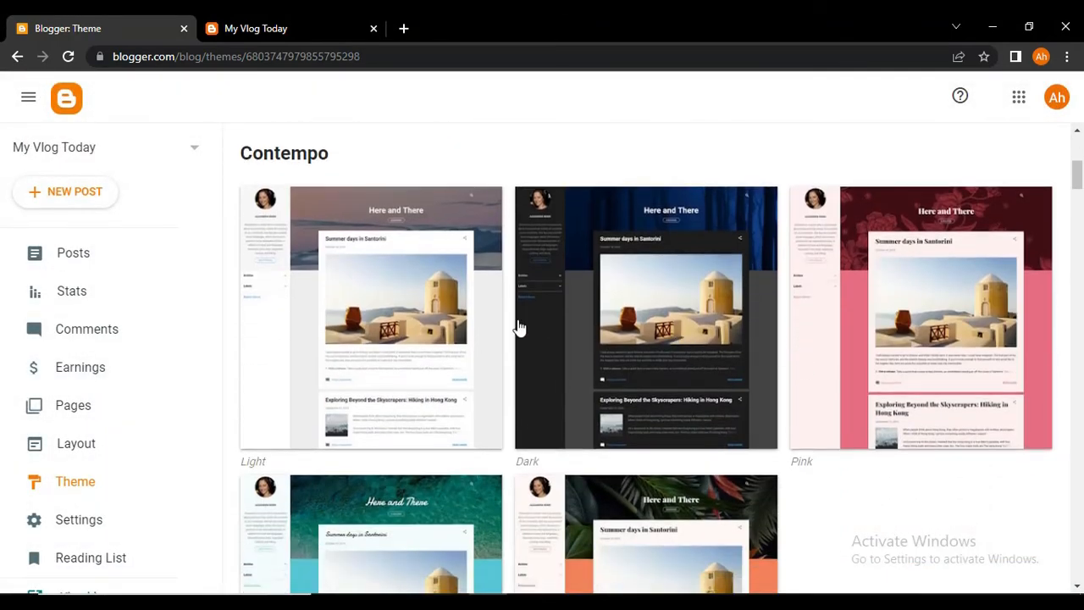
scroll(660, 334, down, 3)
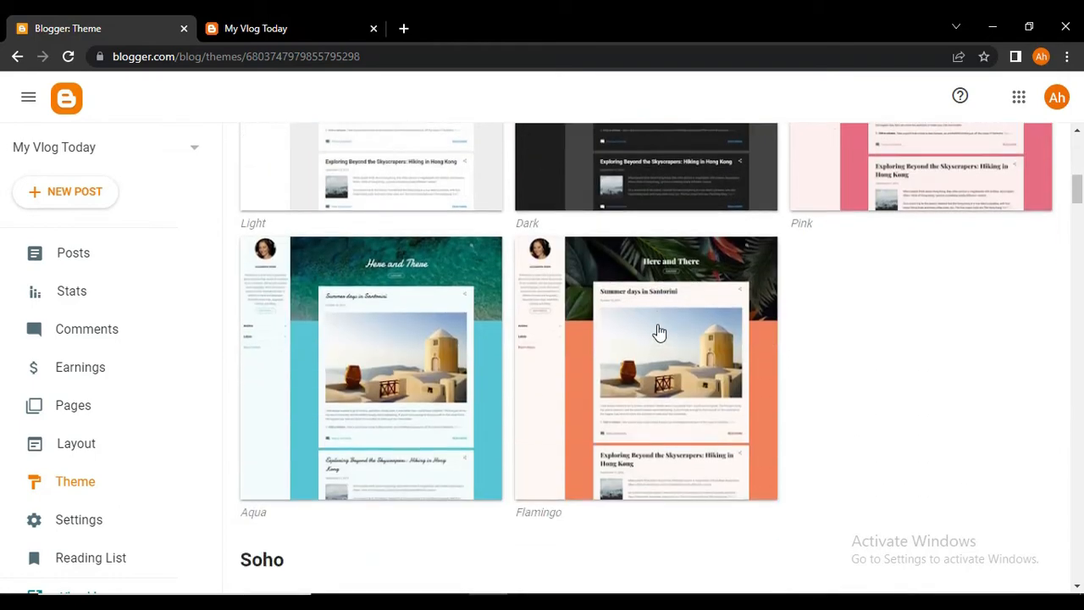
scroll(658, 332, down, 3)
scroll(658, 330, down, 2)
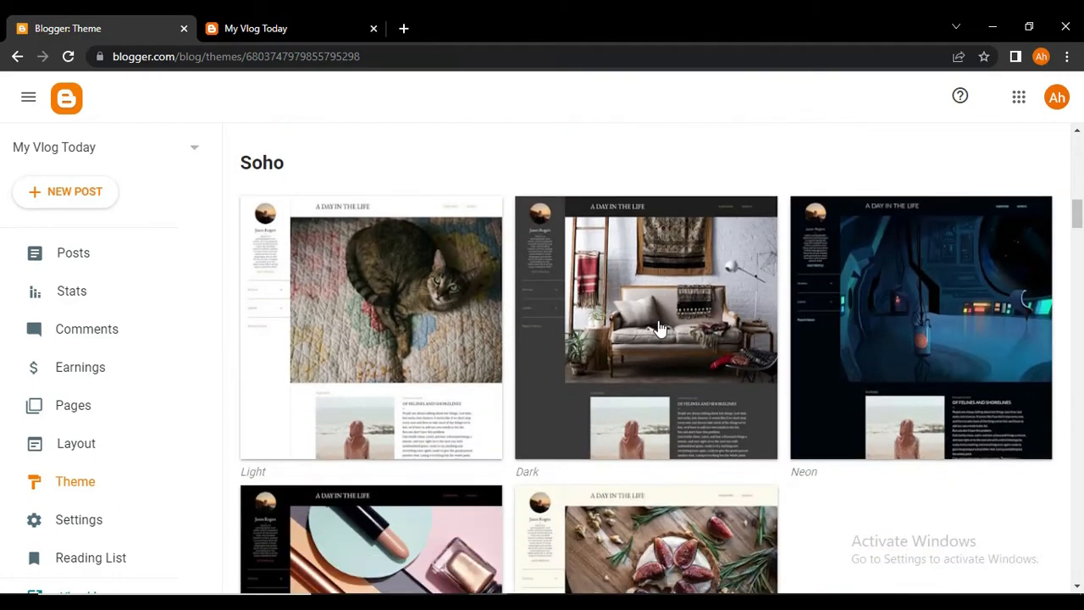
scroll(779, 339, down, 1)
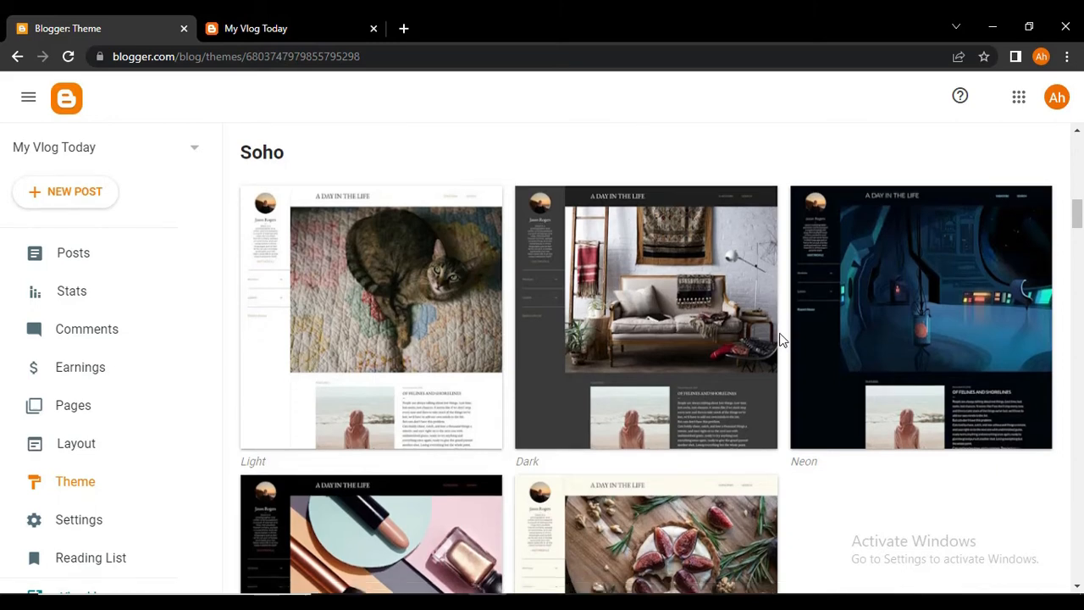
scroll(781, 339, down, 4)
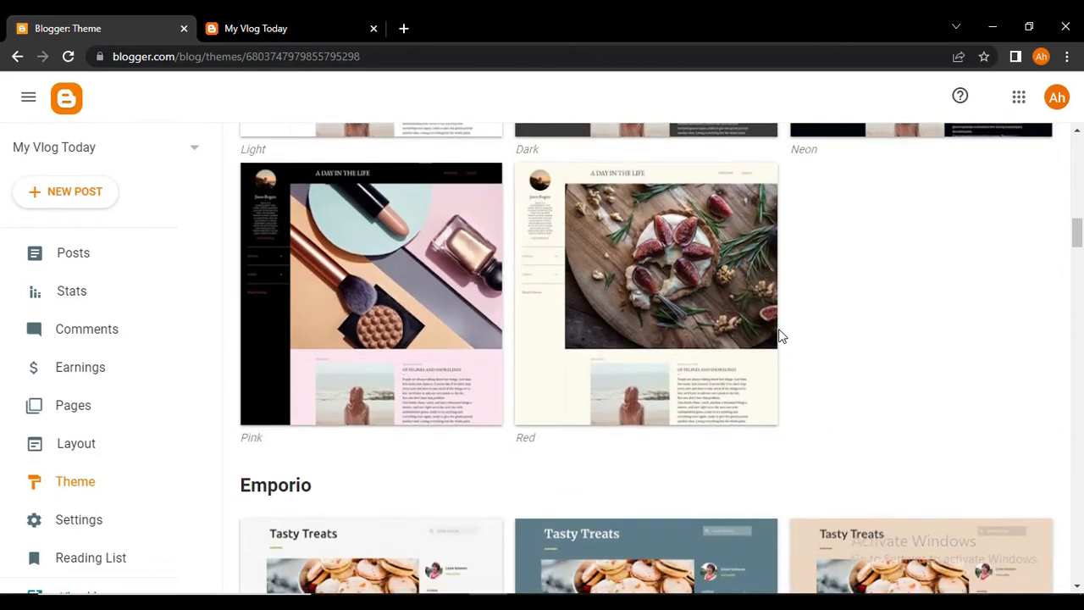
scroll(781, 336, down, 3)
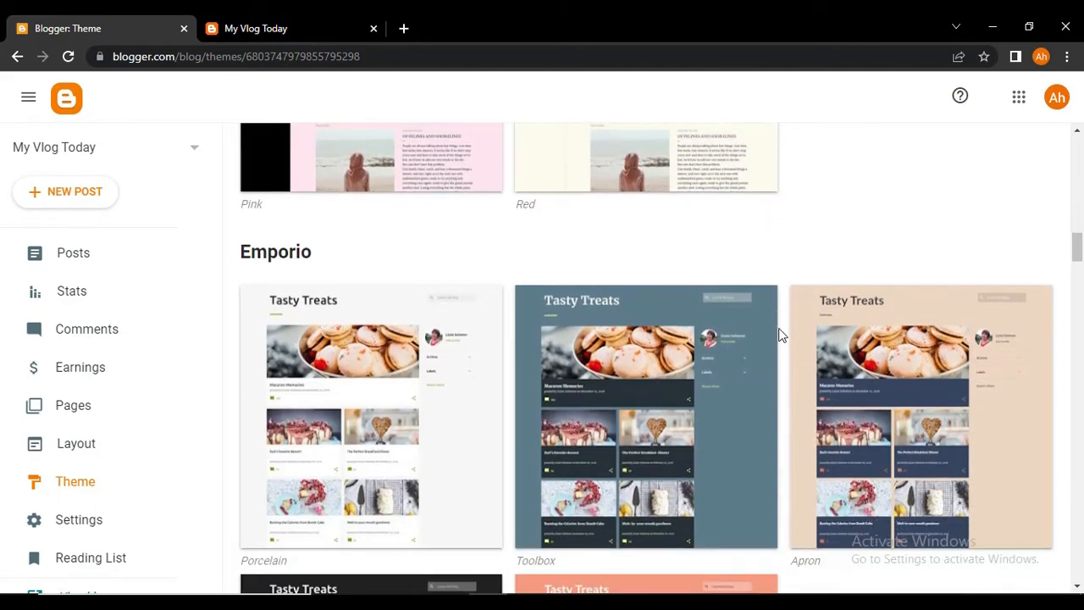
scroll(781, 336, down, 1)
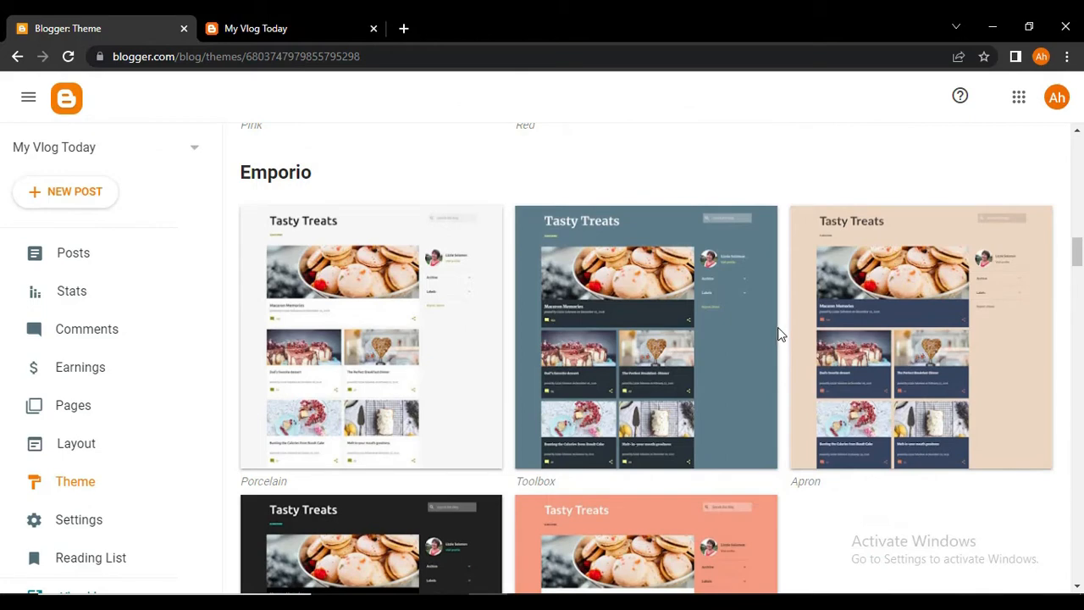
scroll(781, 334, down, 3)
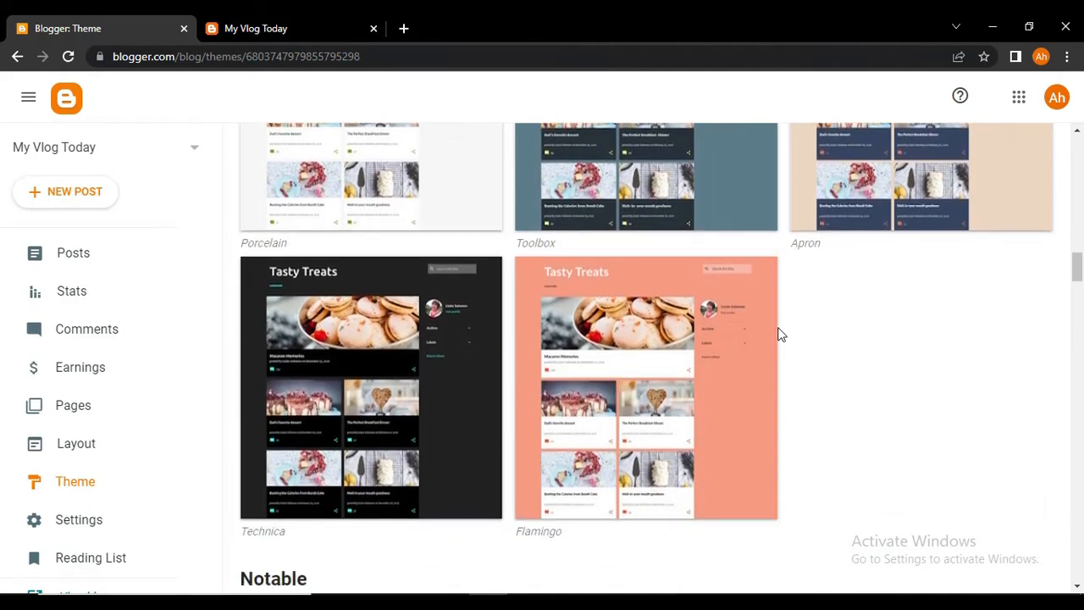
scroll(781, 335, down, 4)
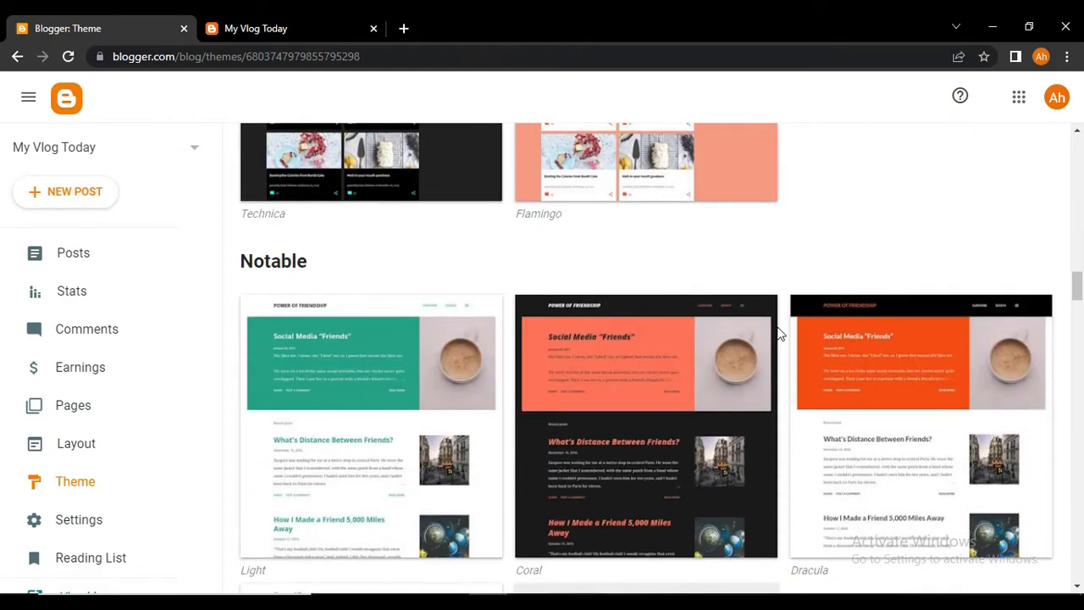
scroll(780, 335, down, 4)
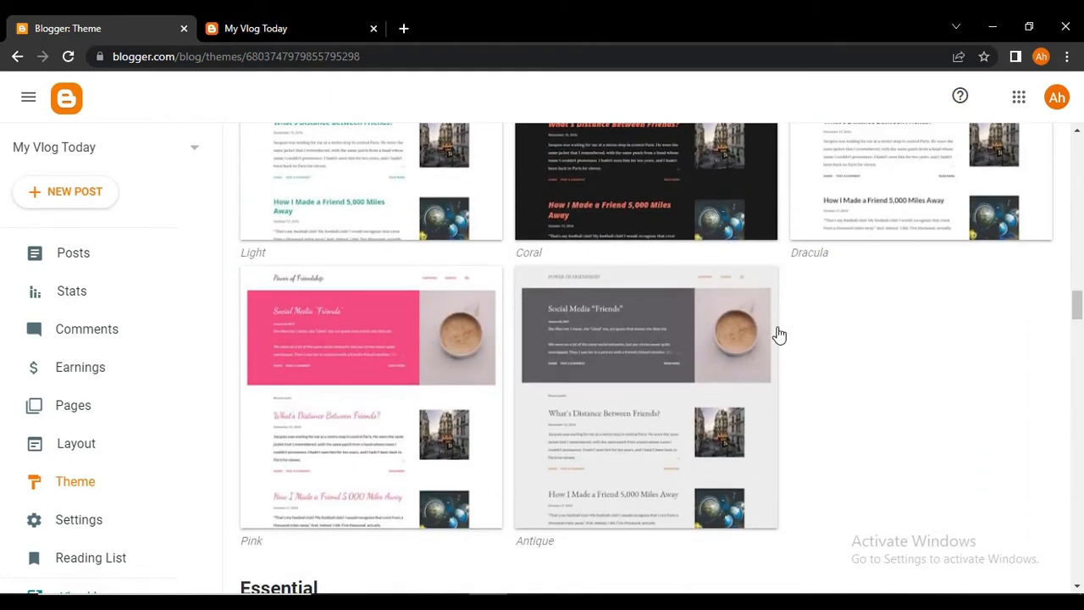
scroll(779, 334, down, 4)
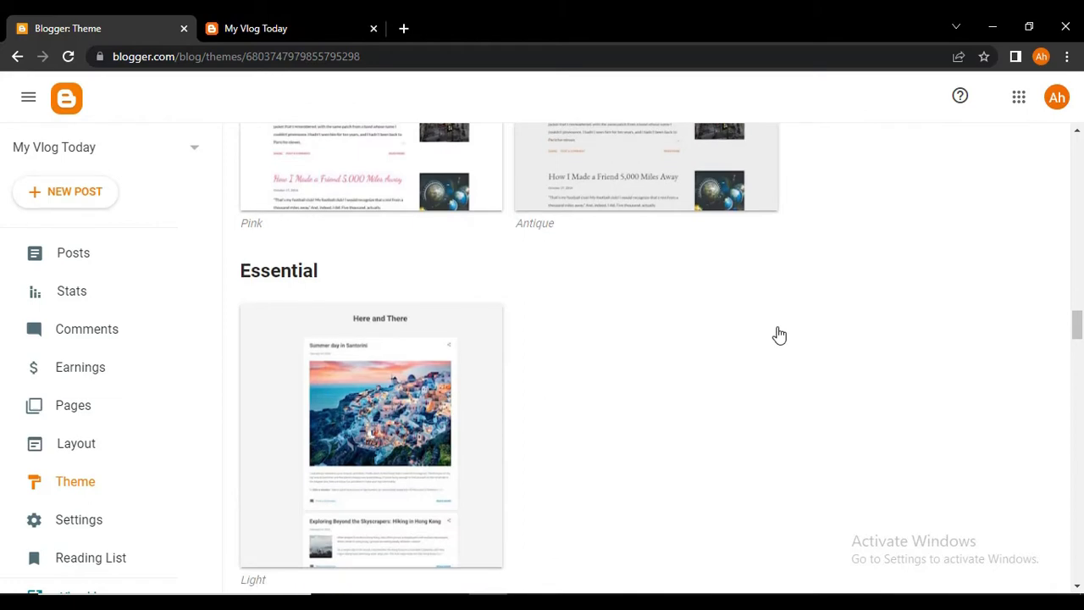
scroll(780, 334, down, 1)
scroll(779, 335, down, 4)
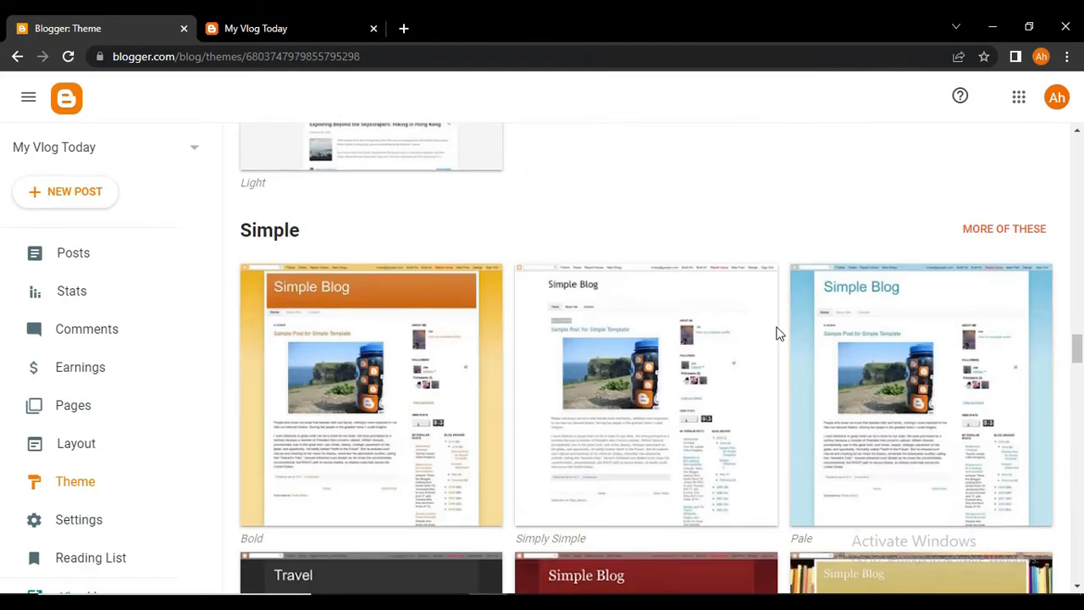
scroll(780, 334, down, 3)
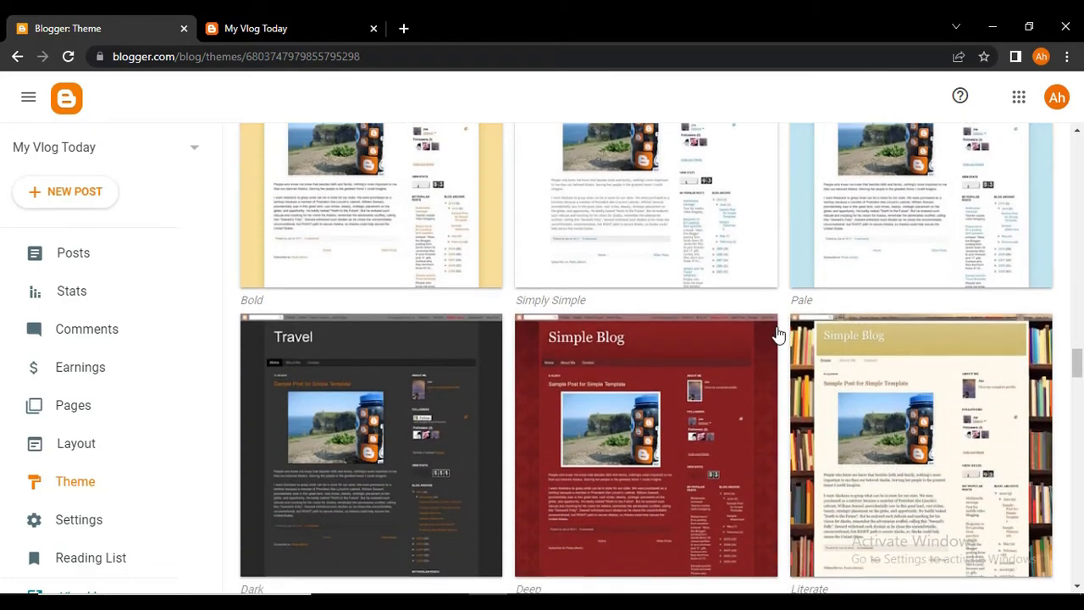
scroll(779, 334, down, 4)
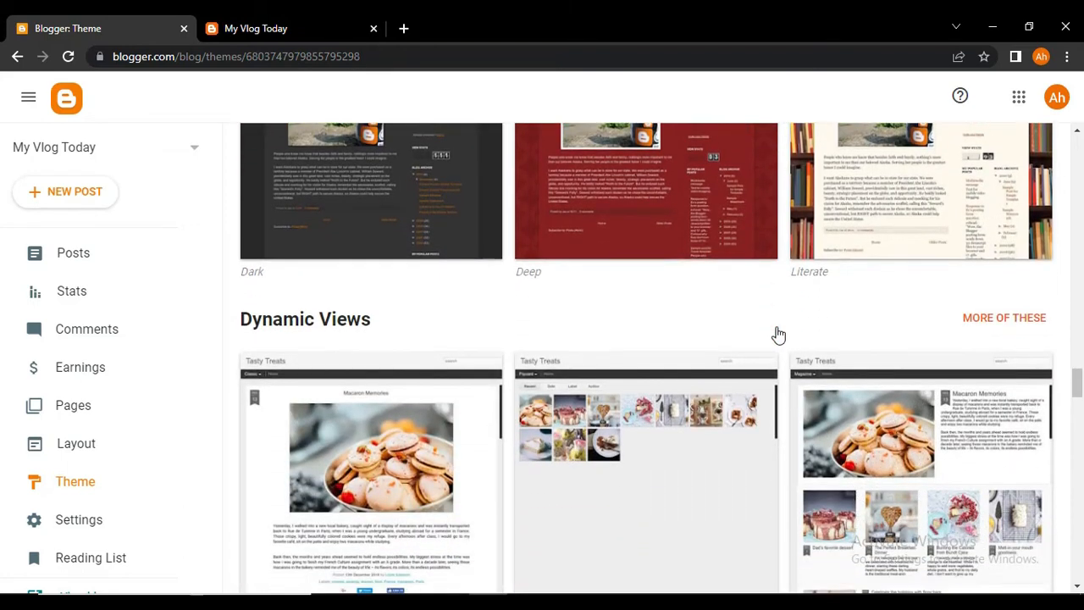
scroll(779, 335, down, 1)
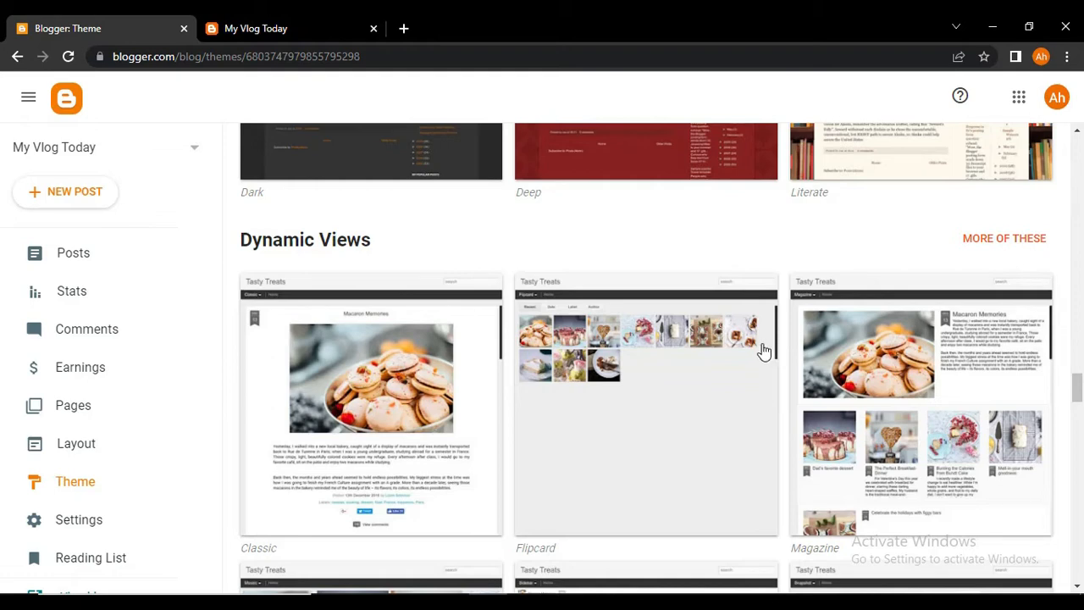
scroll(606, 350, down, 5)
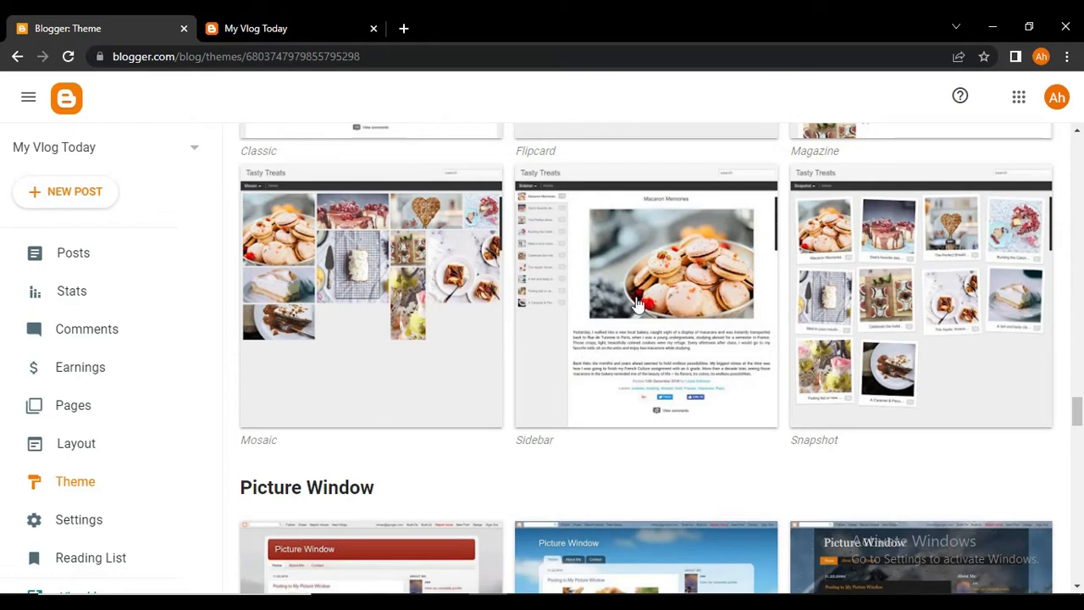
Step: Select the Snapshot variant of the Dynamic Views theme and open its preview
click(881, 273)
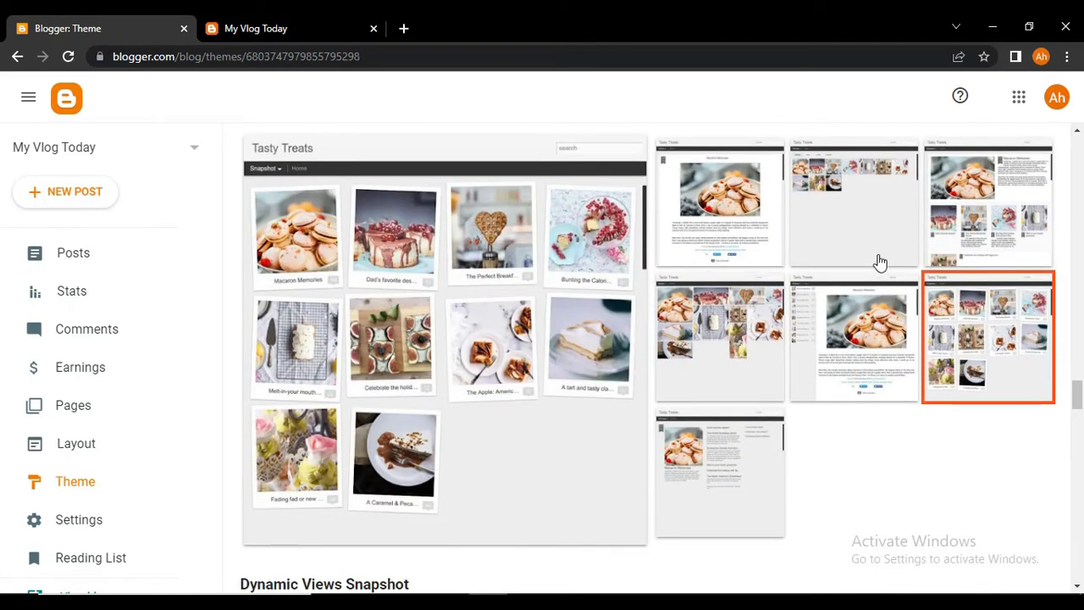
scroll(580, 288, down, 2)
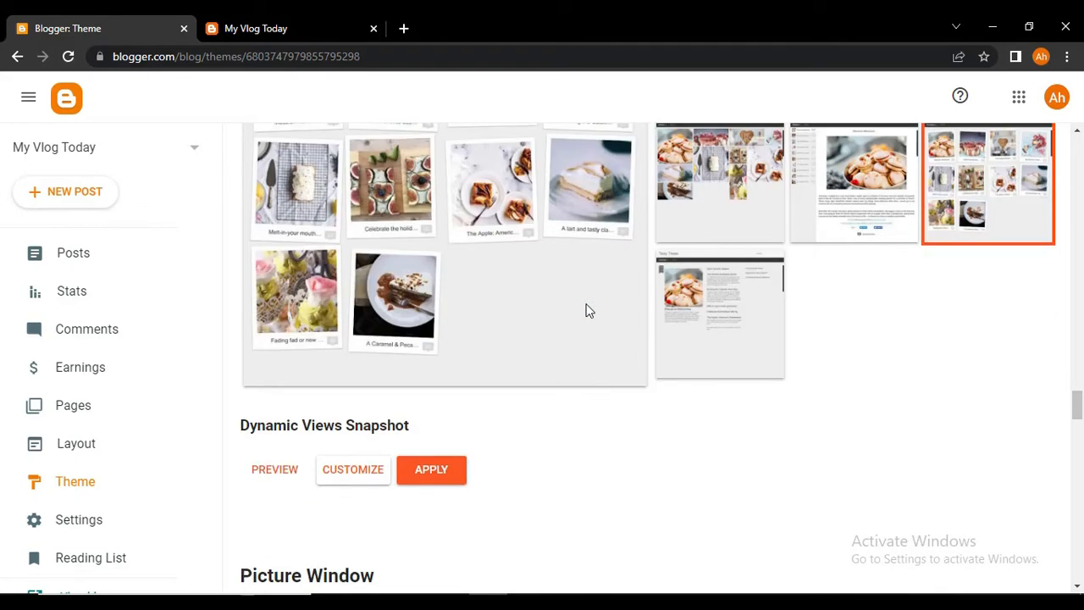
scroll(585, 309, up, 1)
scroll(586, 309, down, 2)
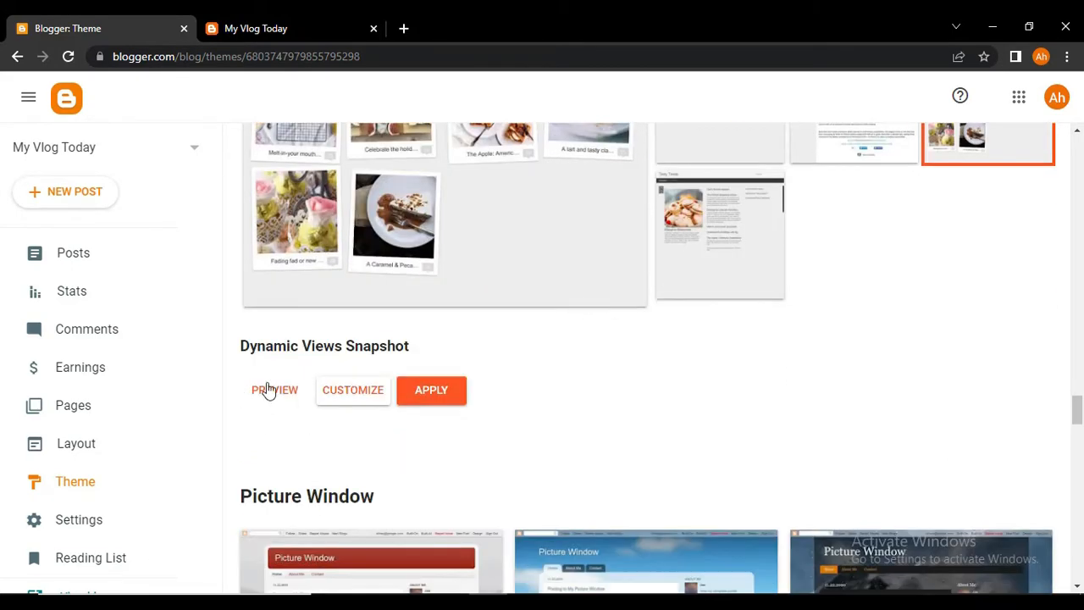
click(268, 393)
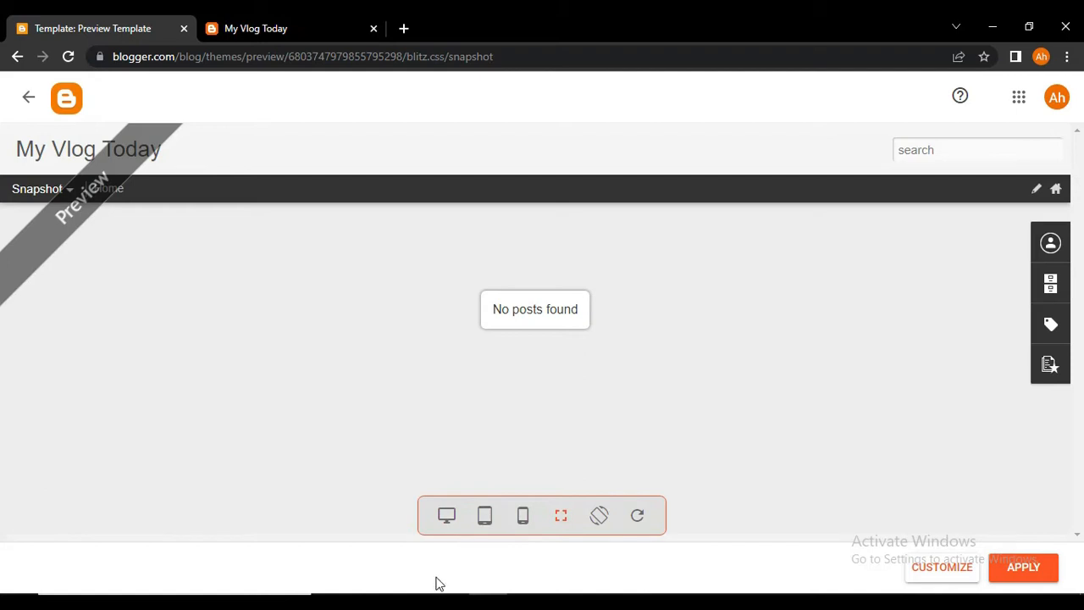
Step: Preview the Snapshot theme in tablet, phone and rotated phone views, reload the preview, and return to the theme gallery
click(487, 517)
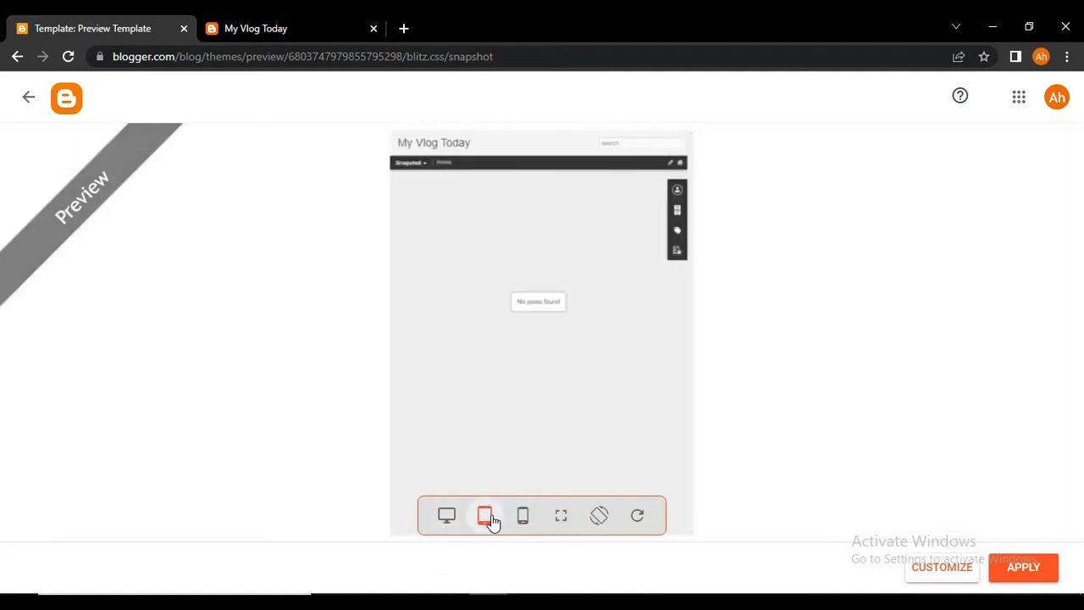
click(523, 515)
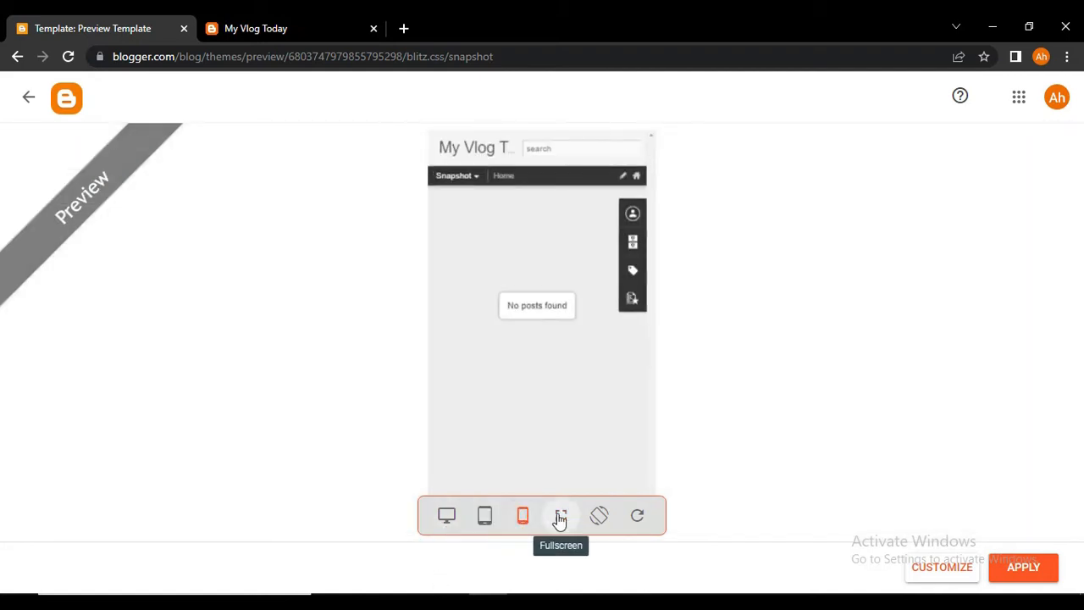
click(603, 519)
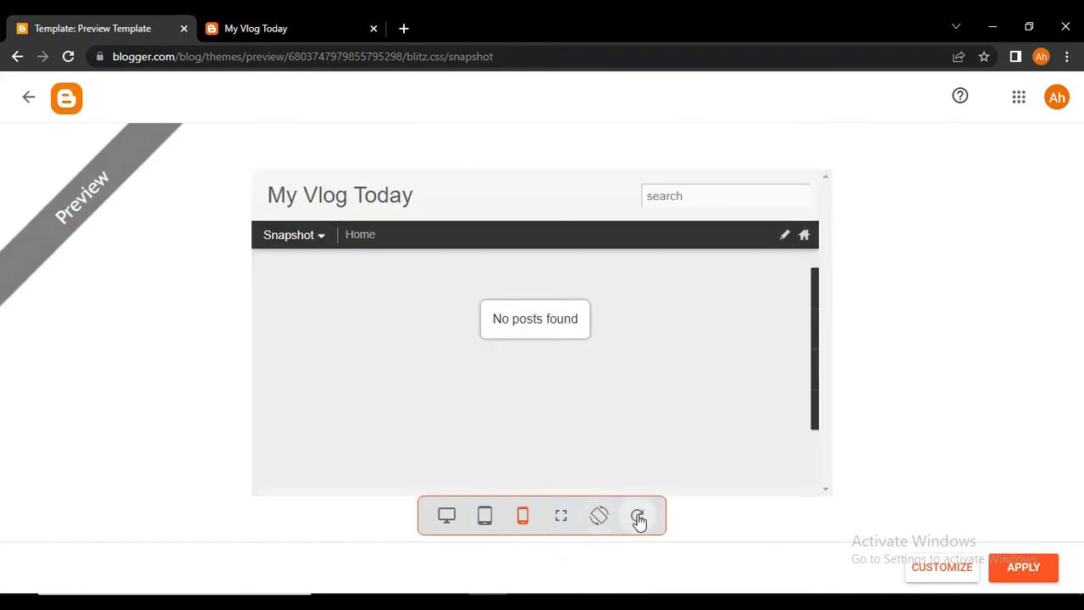
click(639, 519)
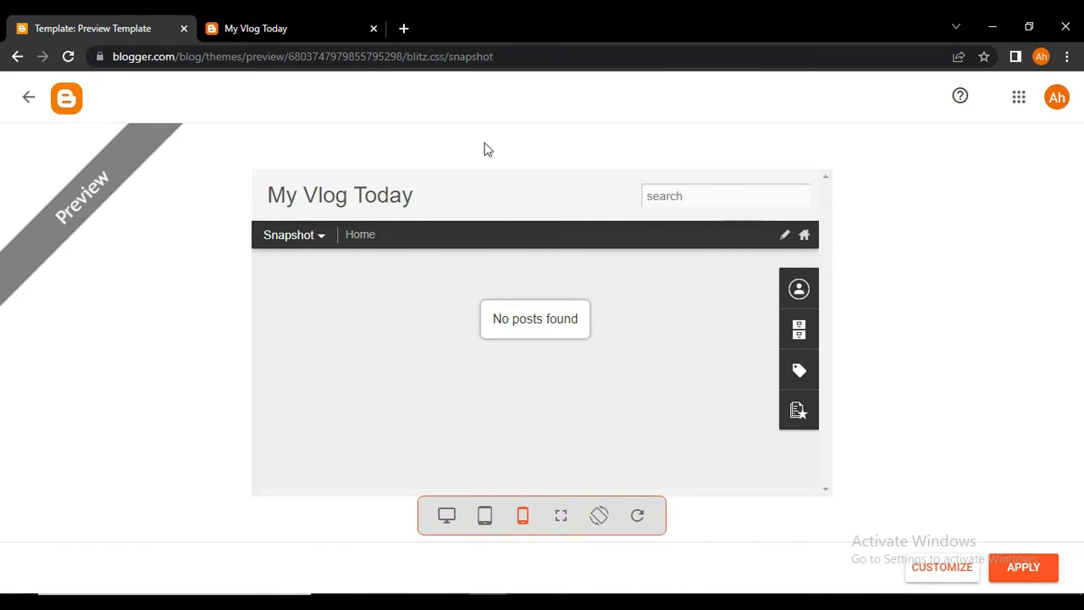
click(26, 103)
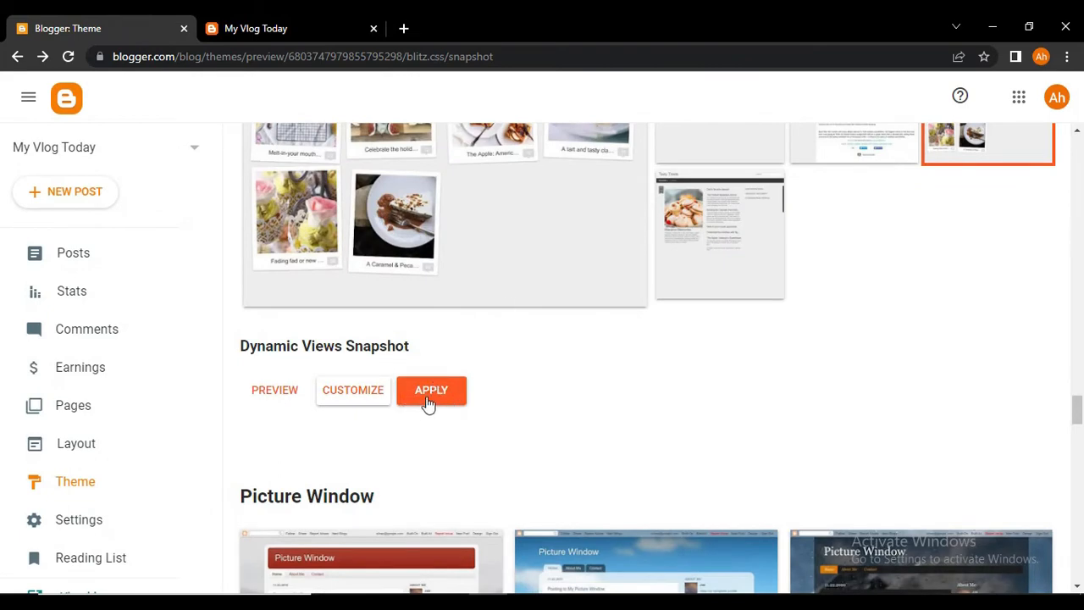
Step: Check the live blog's current design, and apply the Dynamic Views Snapshot theme, accepting the notice about hidden gadgets
click(273, 23)
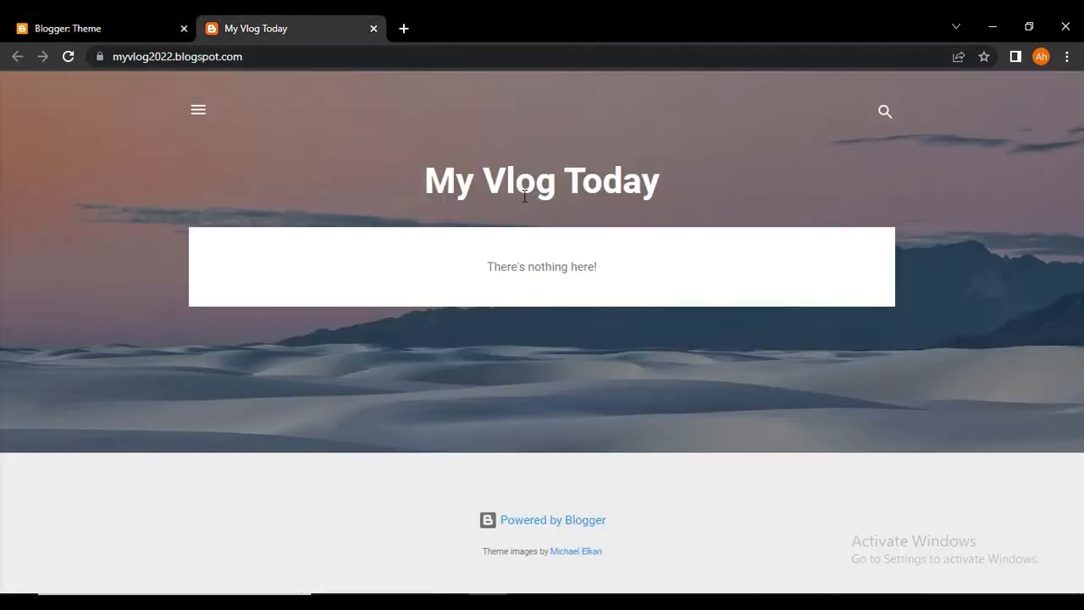
click(97, 30)
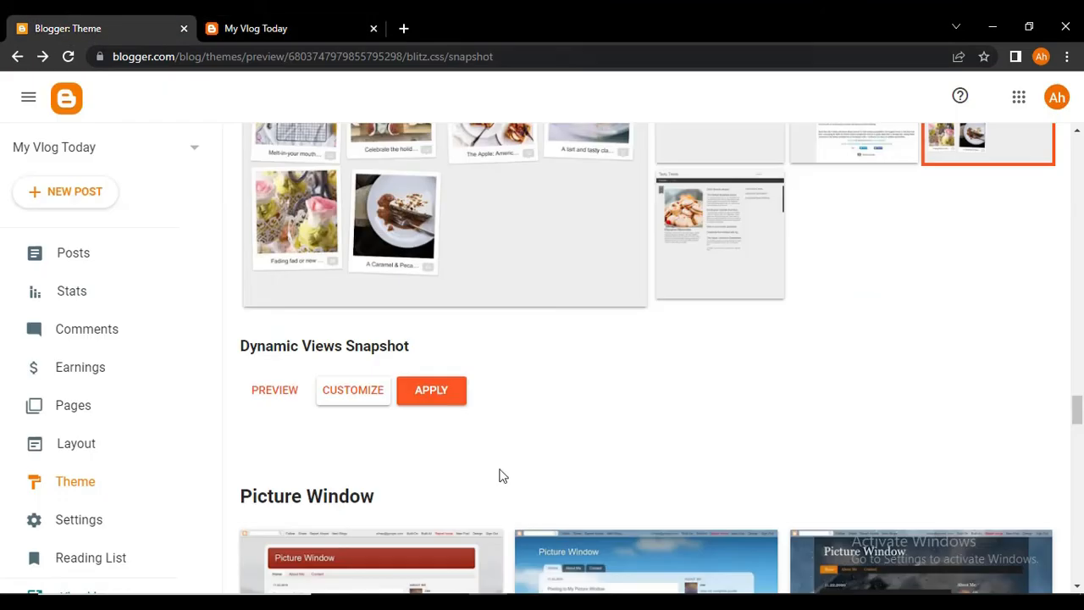
click(428, 398)
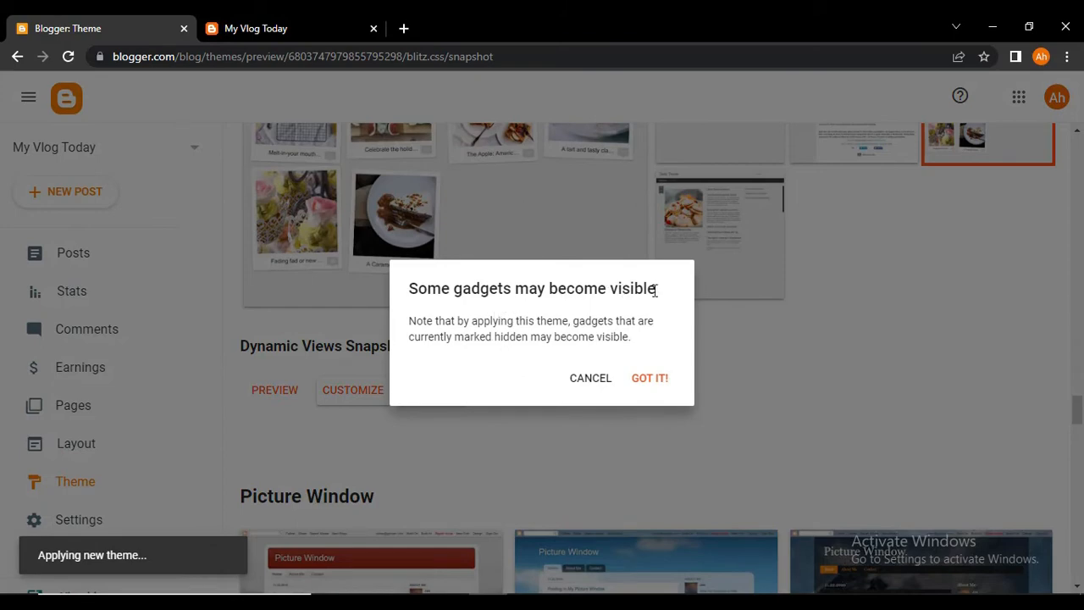
click(644, 383)
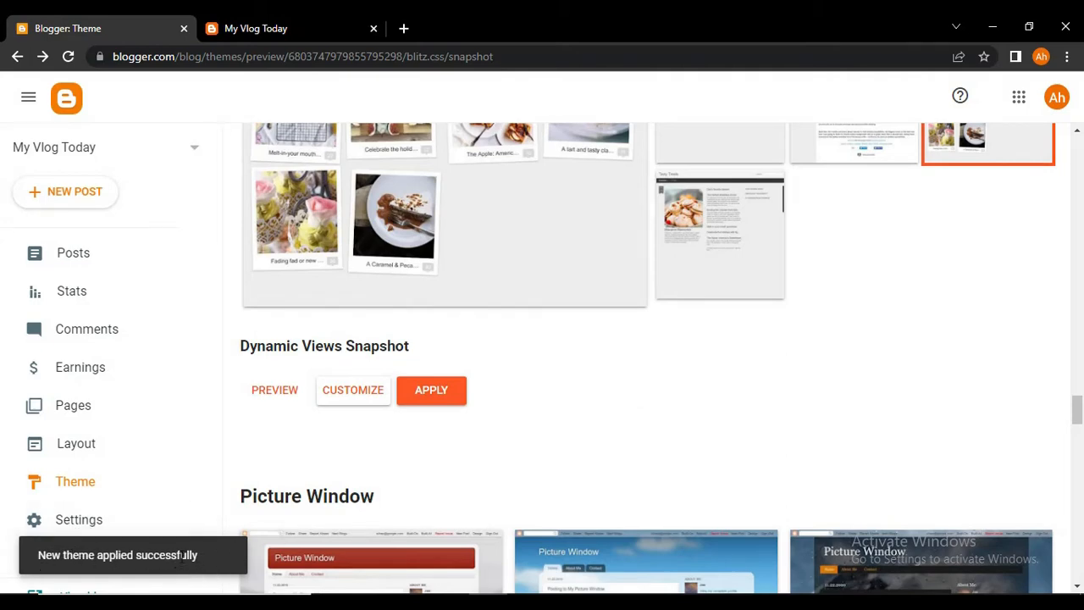
Step: Reload the live blog to view it with the applied theme, and go back to the theme gallery
click(201, 20)
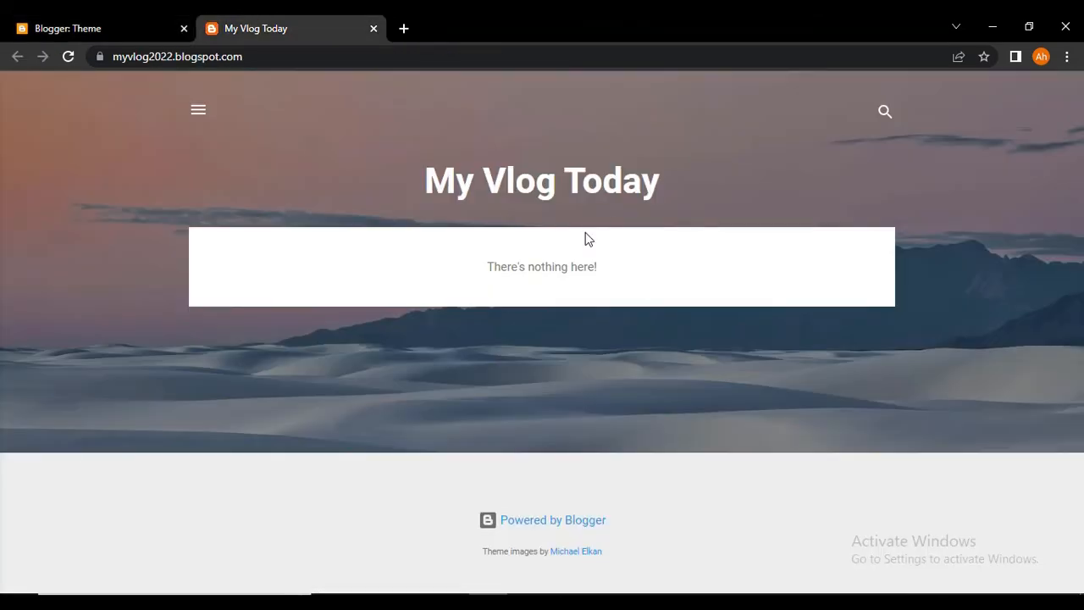
click(71, 59)
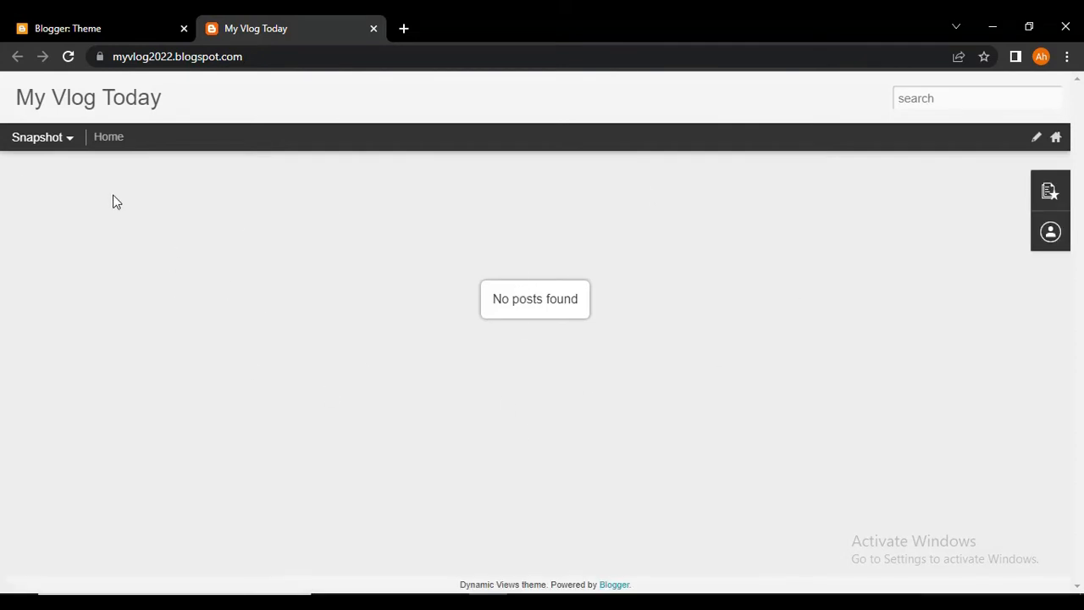
mouse_move(71, 157)
click(131, 25)
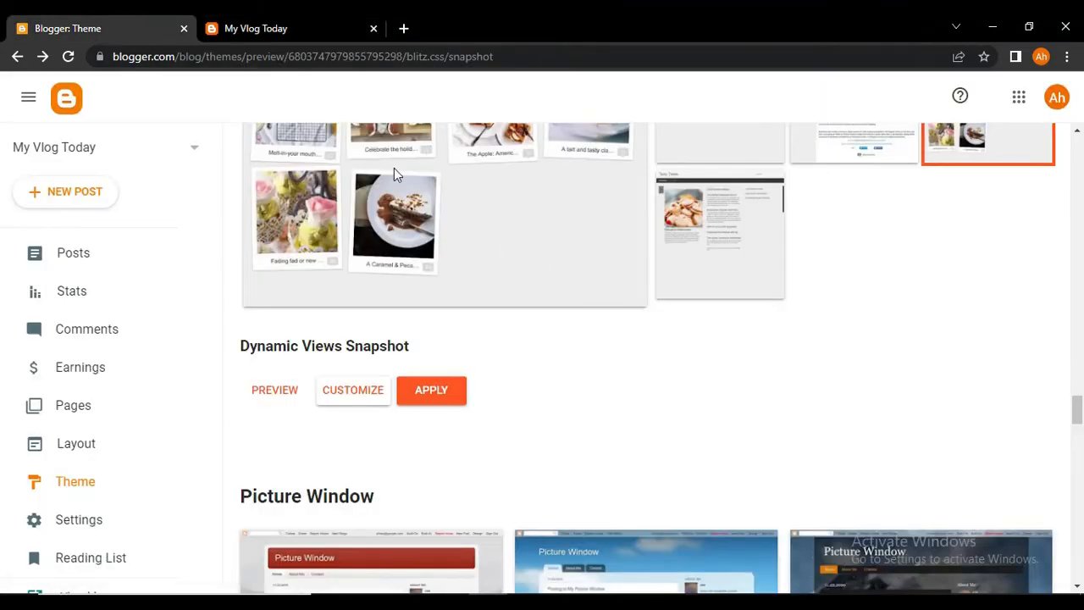
scroll(438, 331, up, 20)
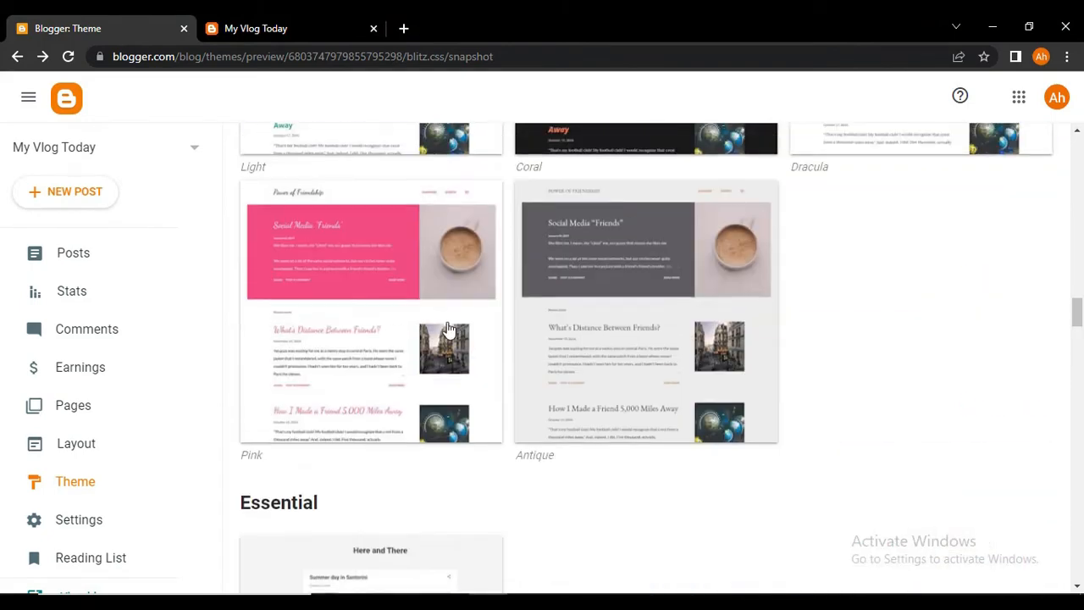
Step: Create a new post titled "Hello everyone welcome to my first vlog post in 2022"
click(66, 192)
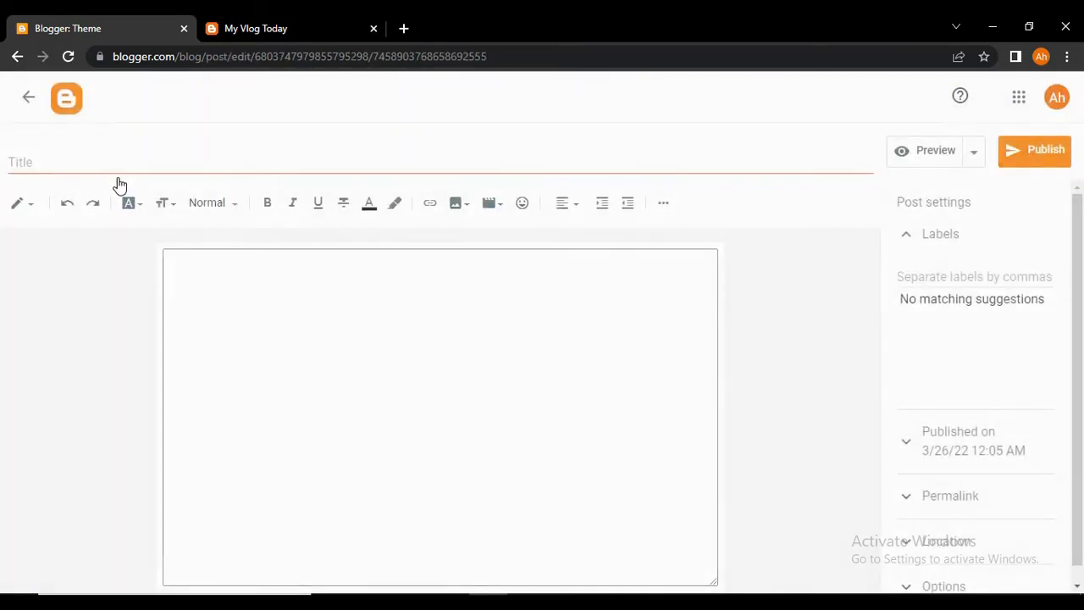
click(166, 160)
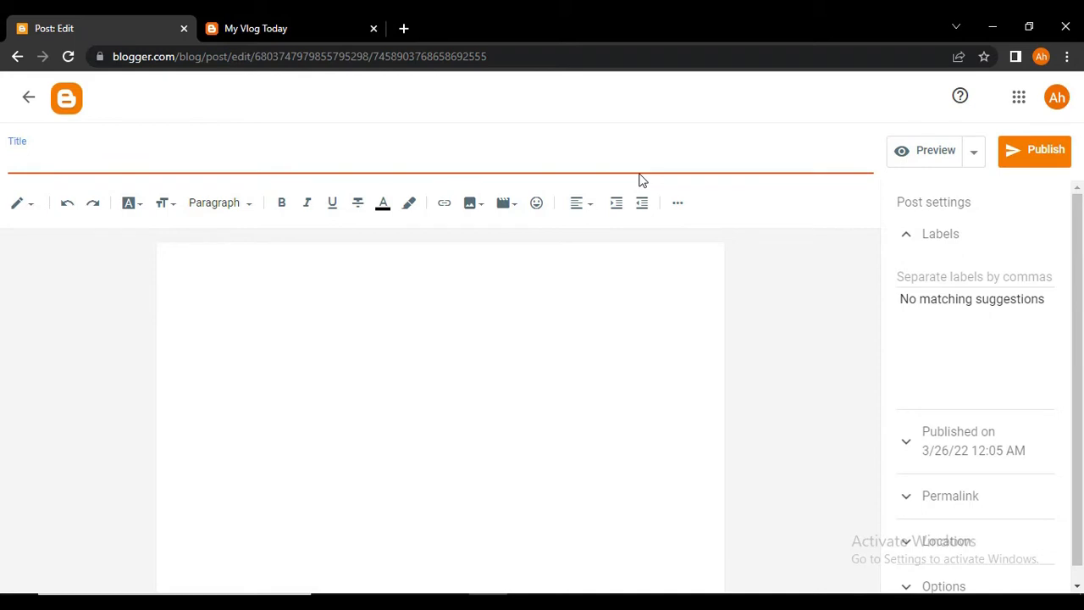
text(Hello everyone welcome to my firs)
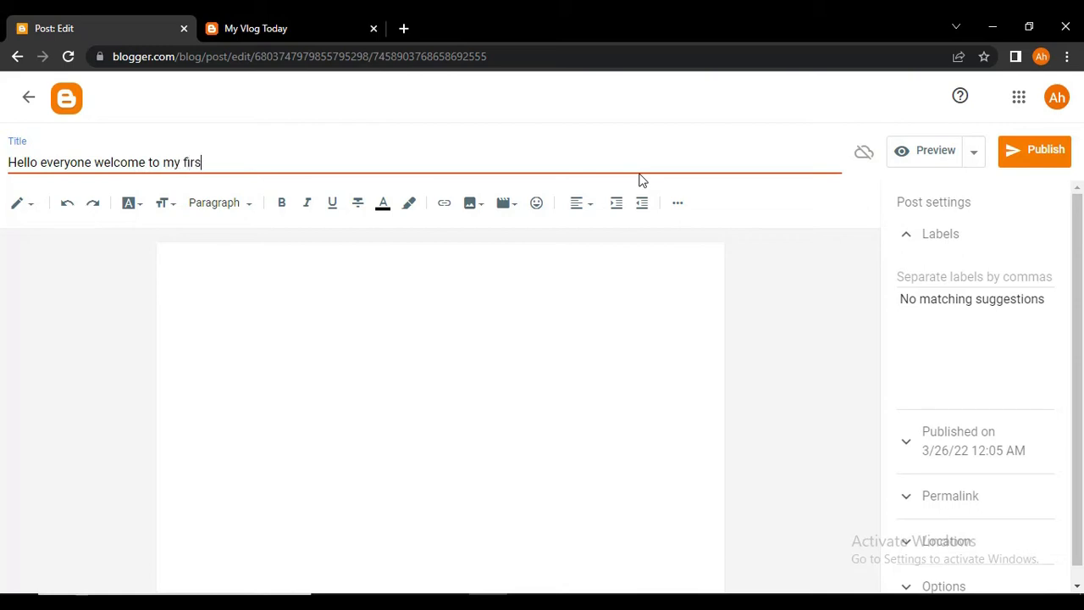
text(t vlog post in 2022)
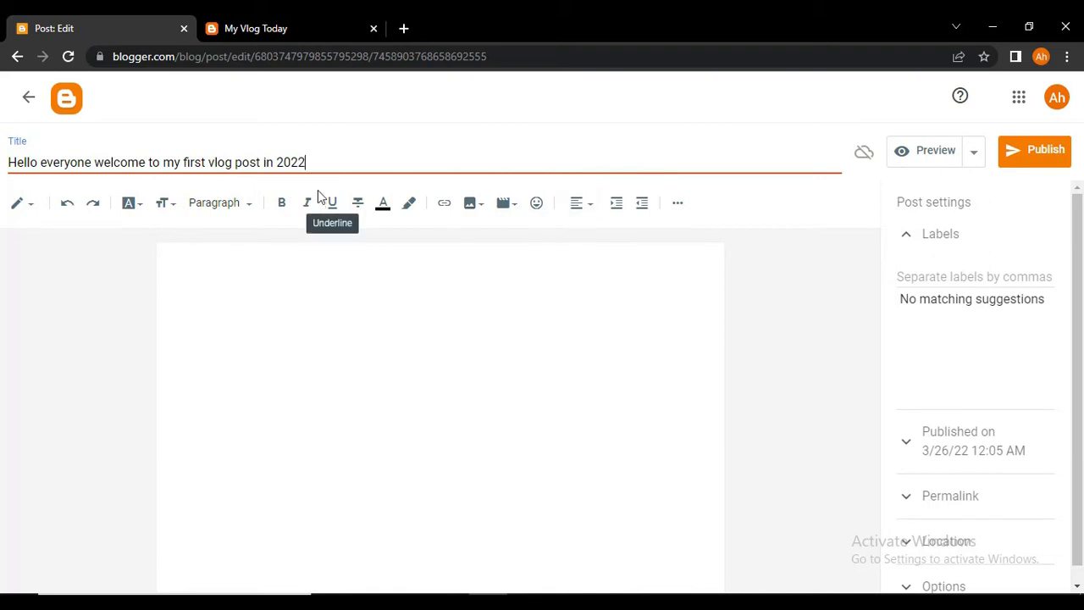
Step: Copy the full post title and paste it into the post body as the opening line
drag(339, 165, 4, 156)
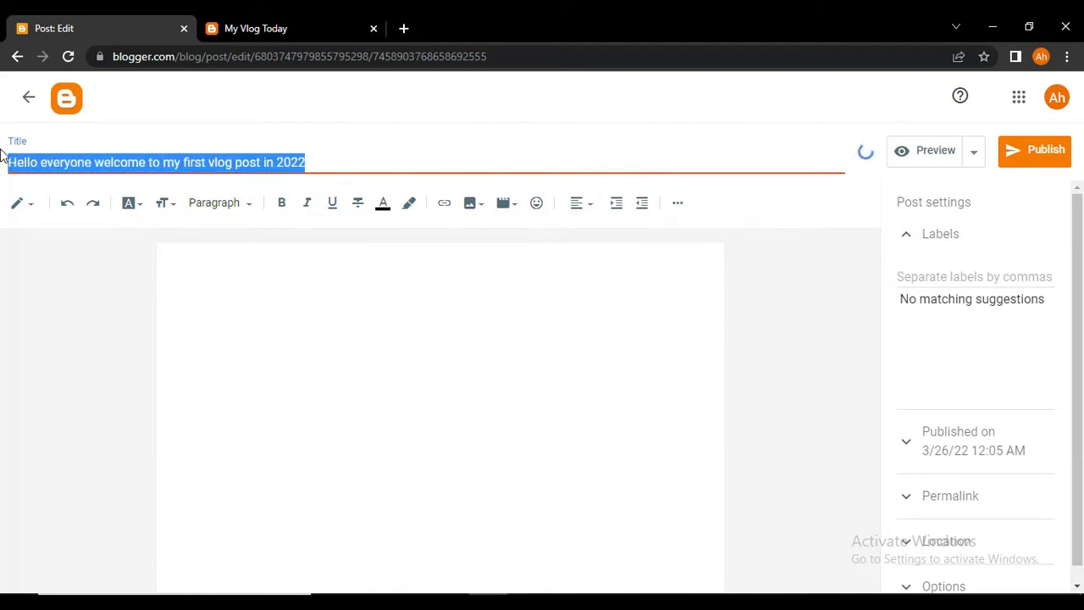
key(ctrl+c)
click(227, 275)
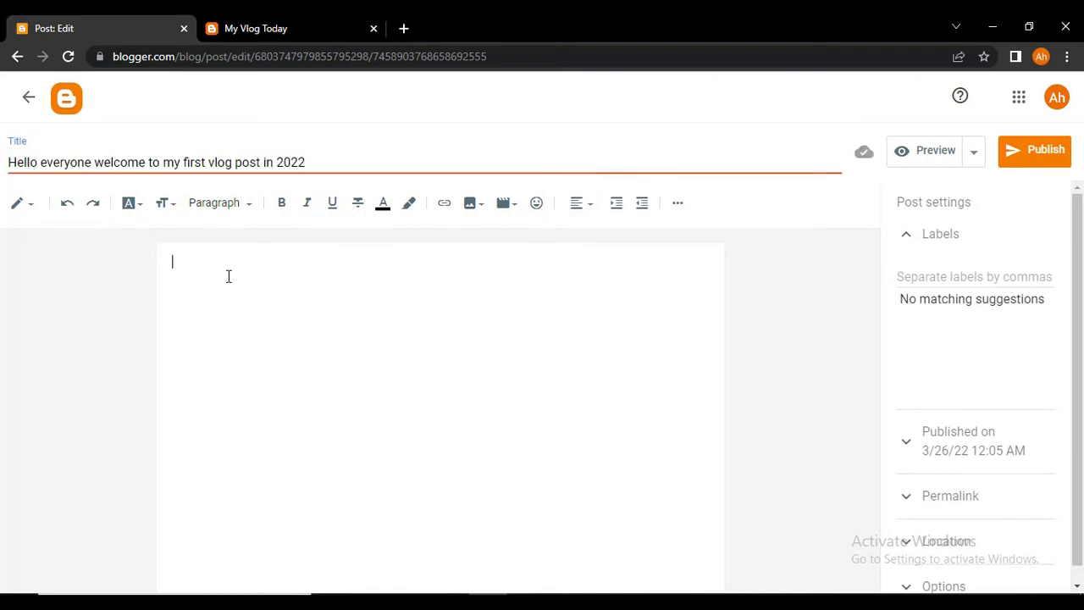
key(ctrl+v)
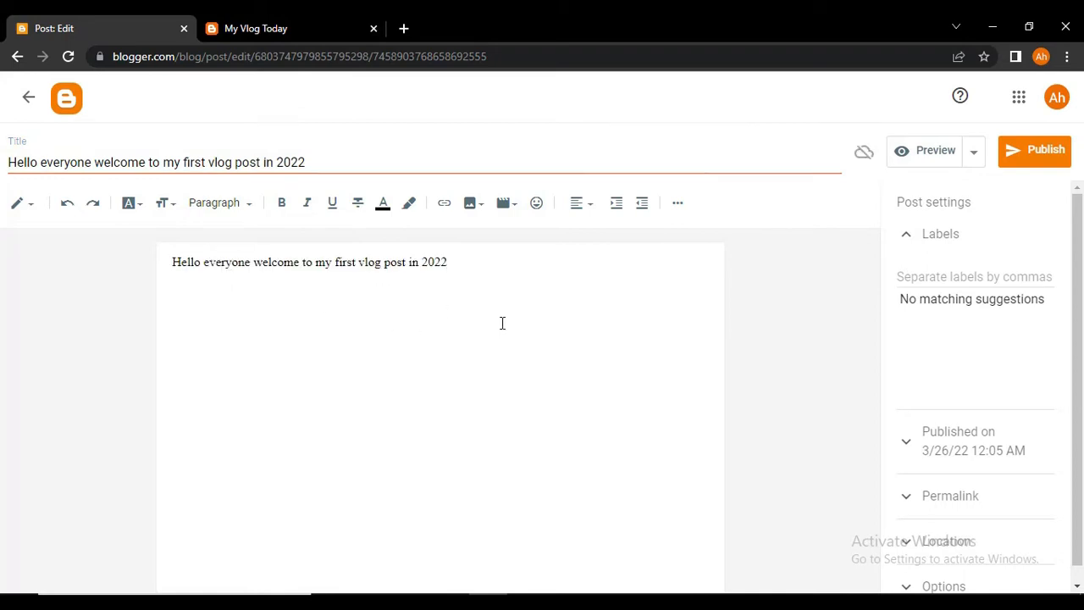
click(474, 208)
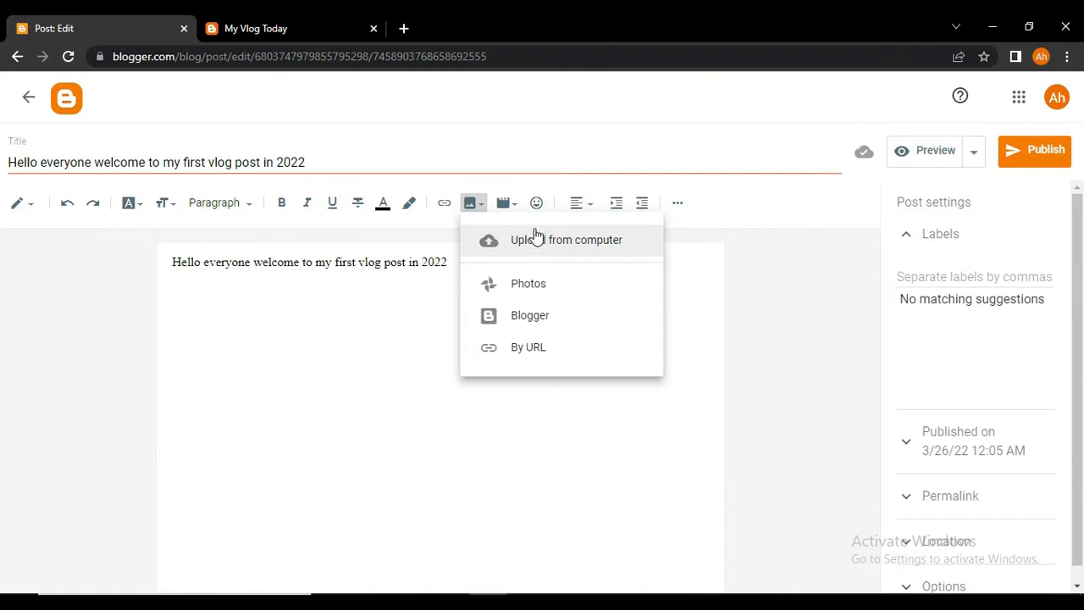
click(542, 283)
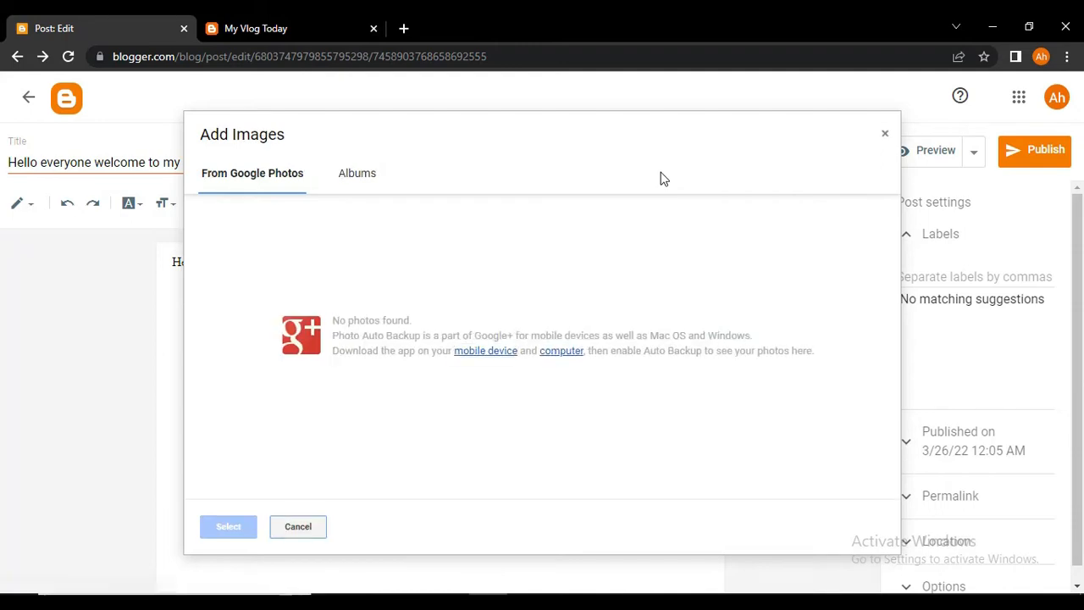
click(347, 176)
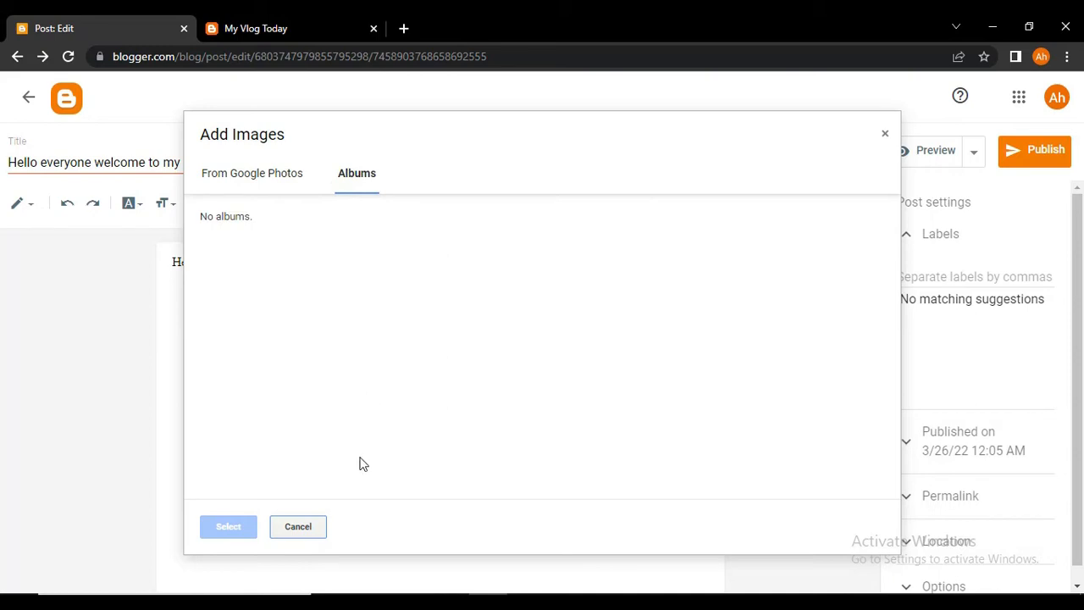
click(298, 534)
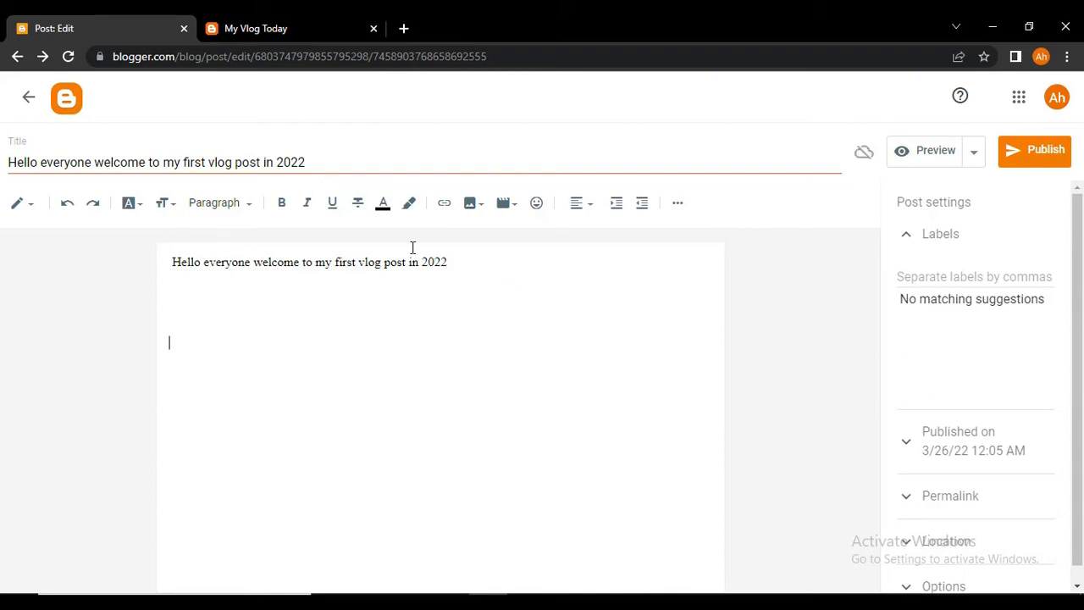
Step: Change the font of the welcome line in the post body to Courier
click(133, 206)
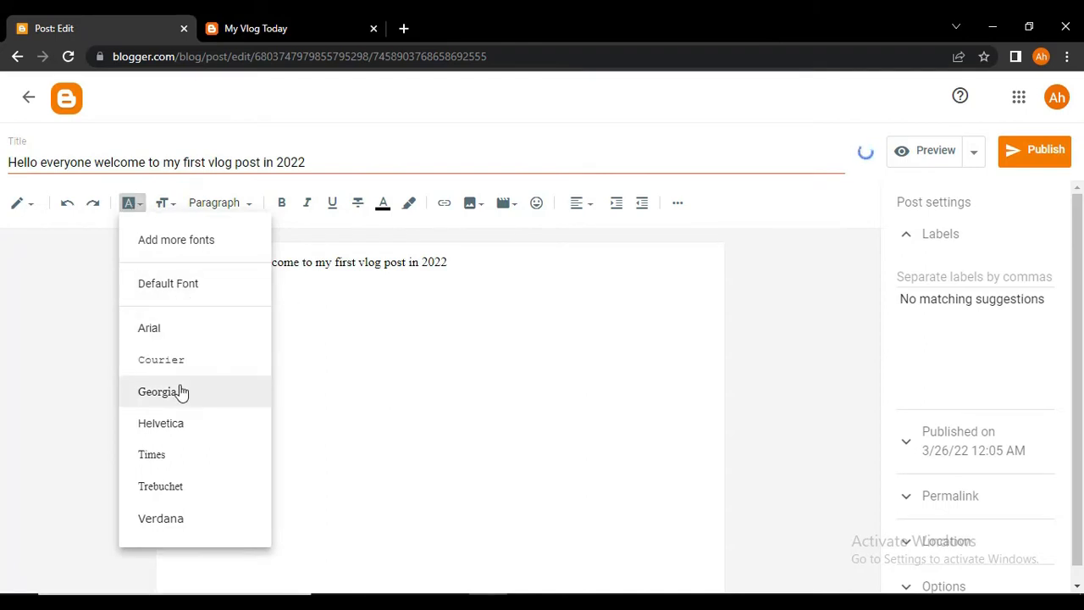
click(372, 280)
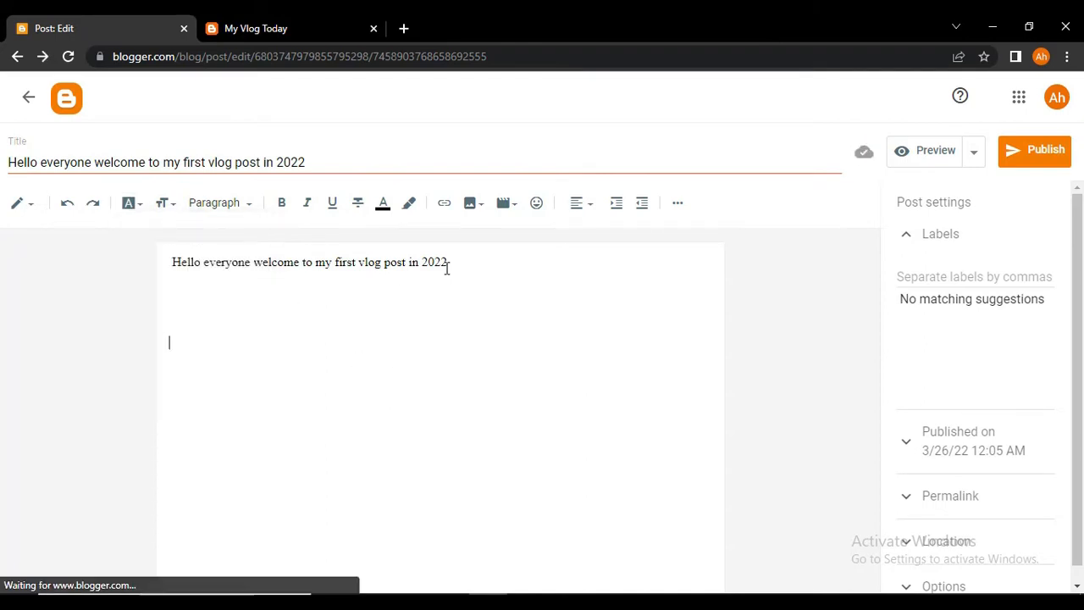
drag(445, 266, 165, 266)
click(129, 203)
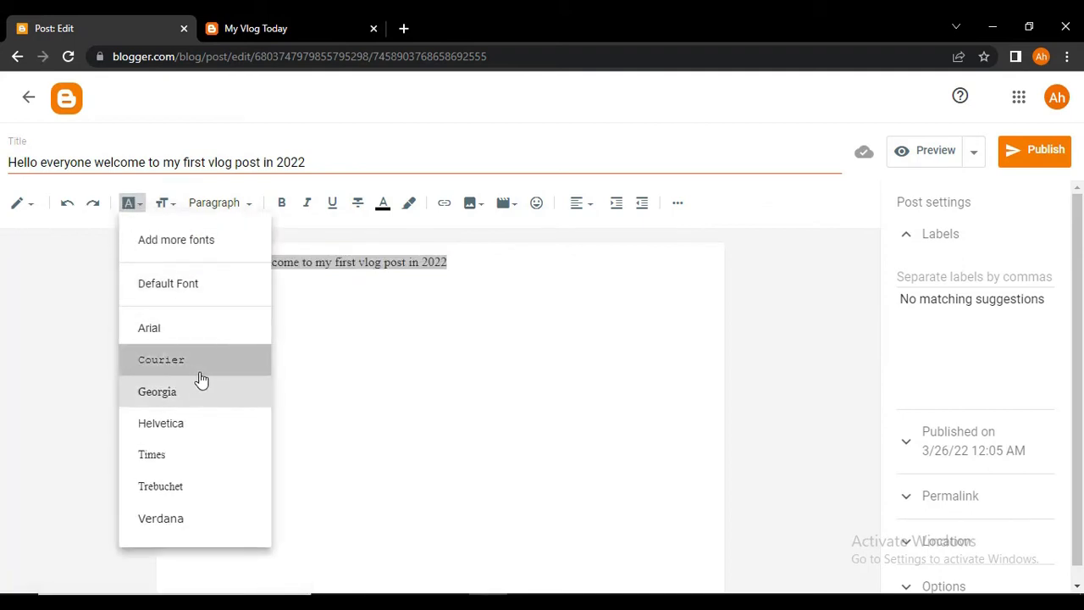
click(200, 372)
click(372, 291)
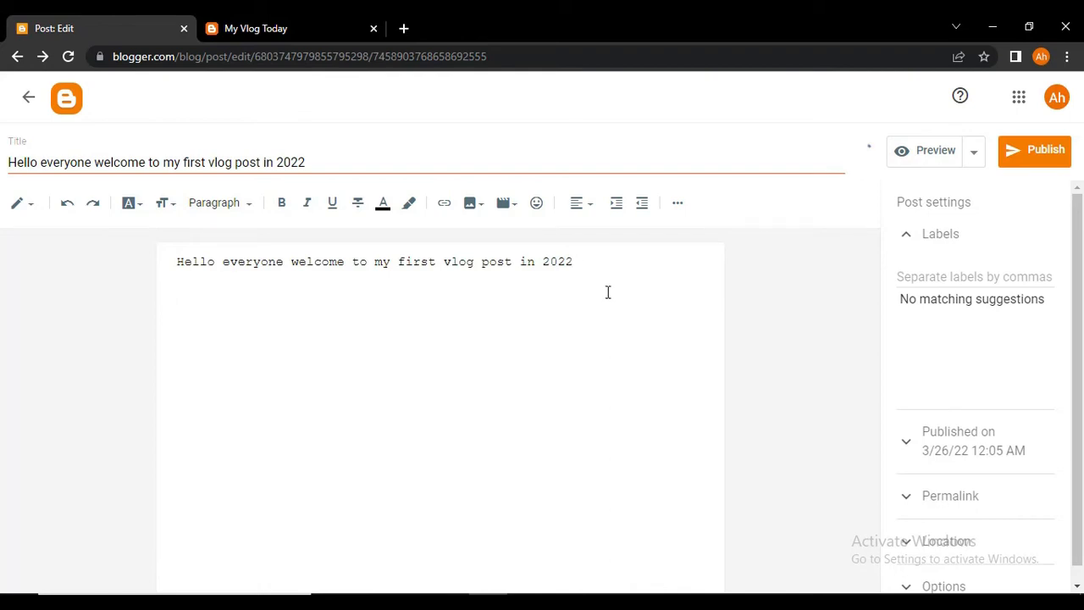
Step: Preview the post, look through the whole page, and close the preview to return to the editor
click(924, 157)
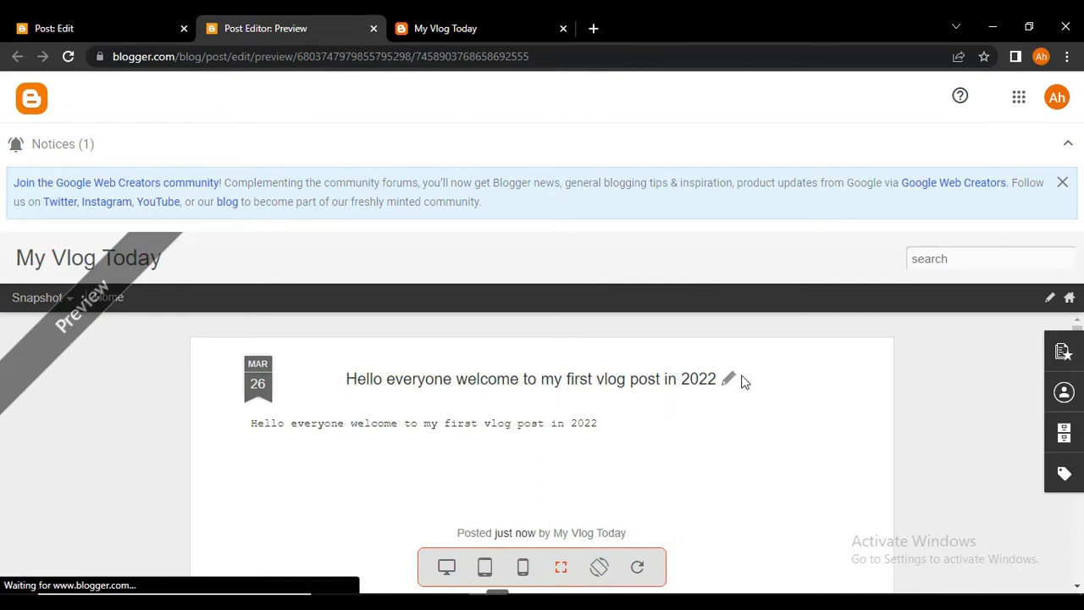
scroll(559, 393, down, 2)
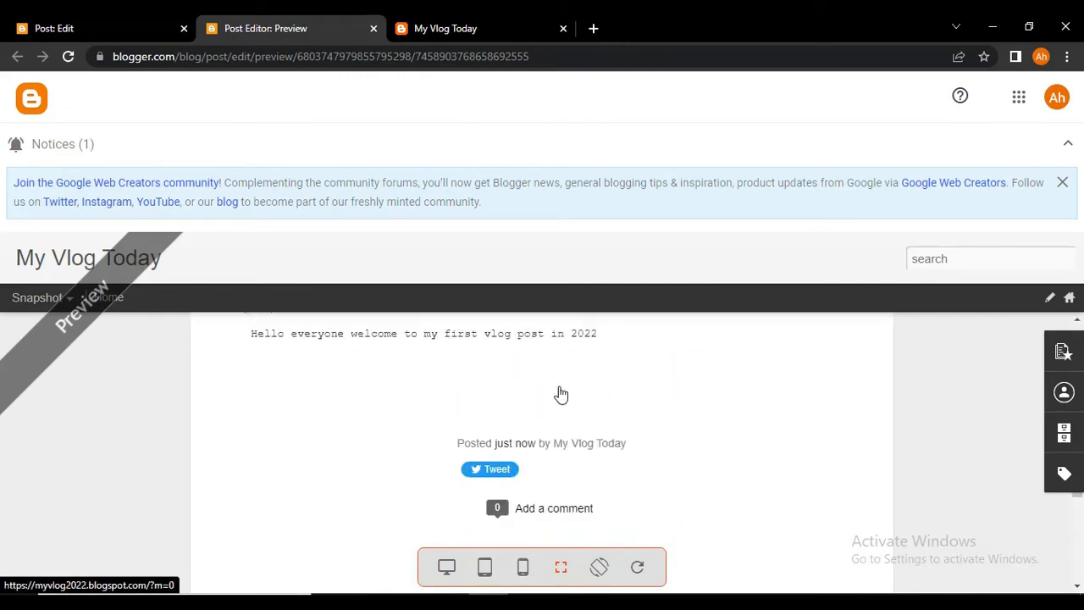
scroll(561, 394, down, 2)
scroll(556, 390, up, 4)
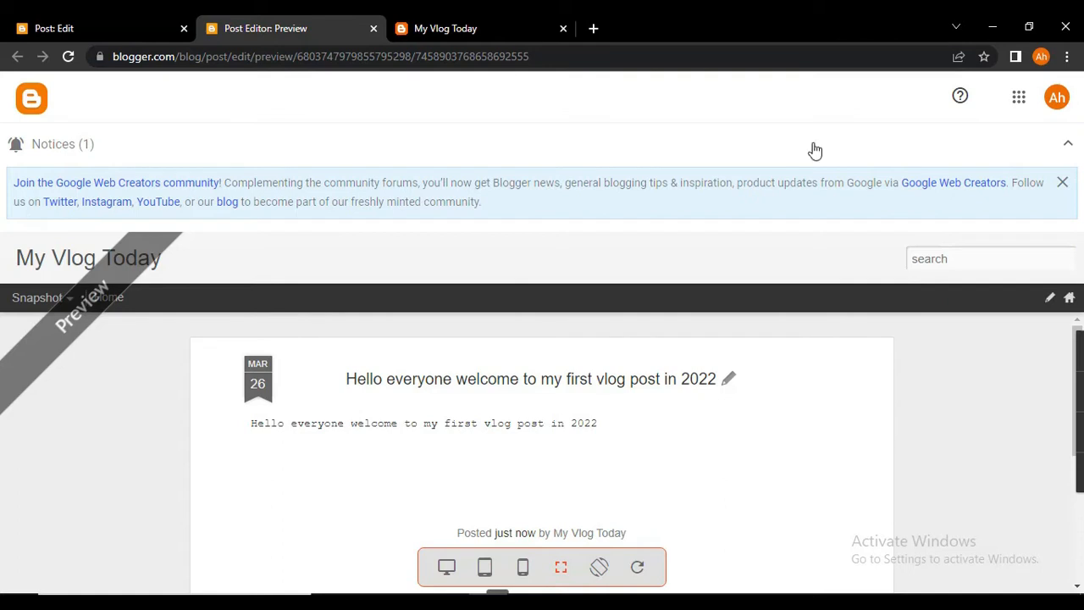
click(372, 29)
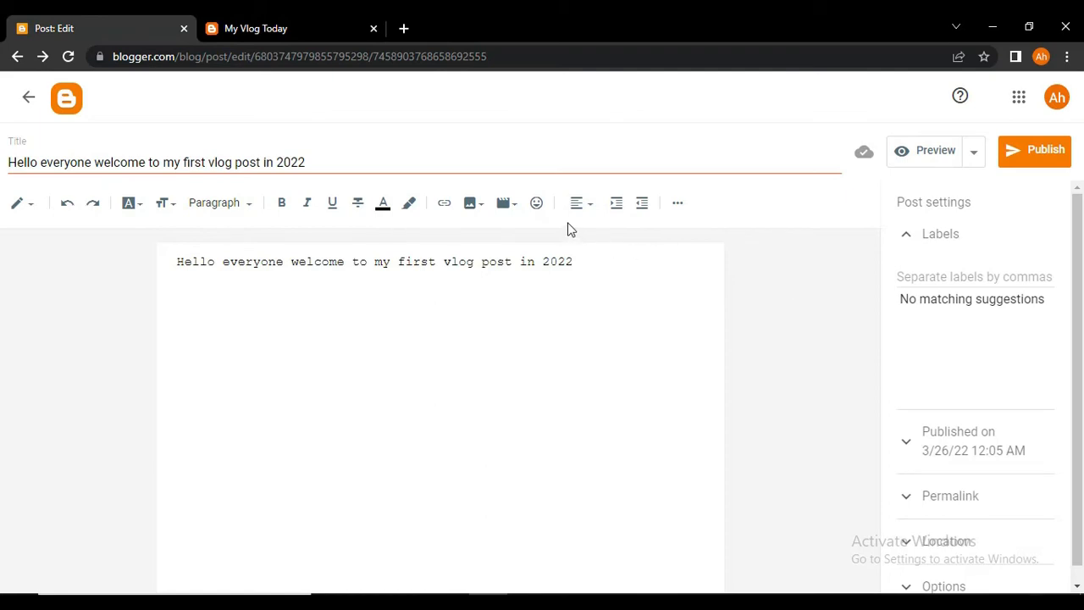
Step: Start adding a YouTube video to the post and search YouTube for "ikh4ever"
click(503, 205)
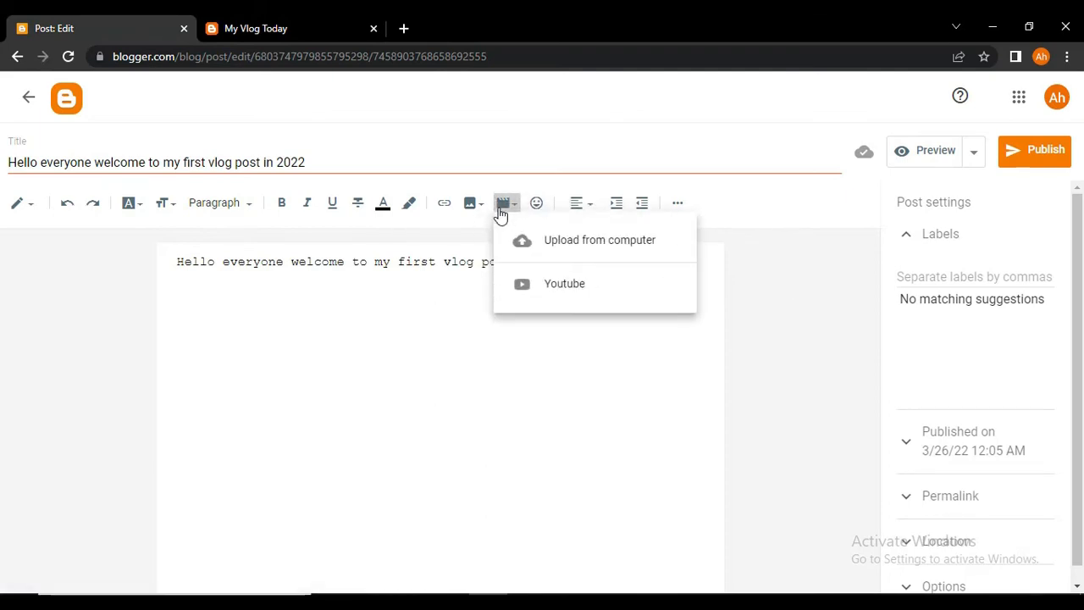
click(576, 296)
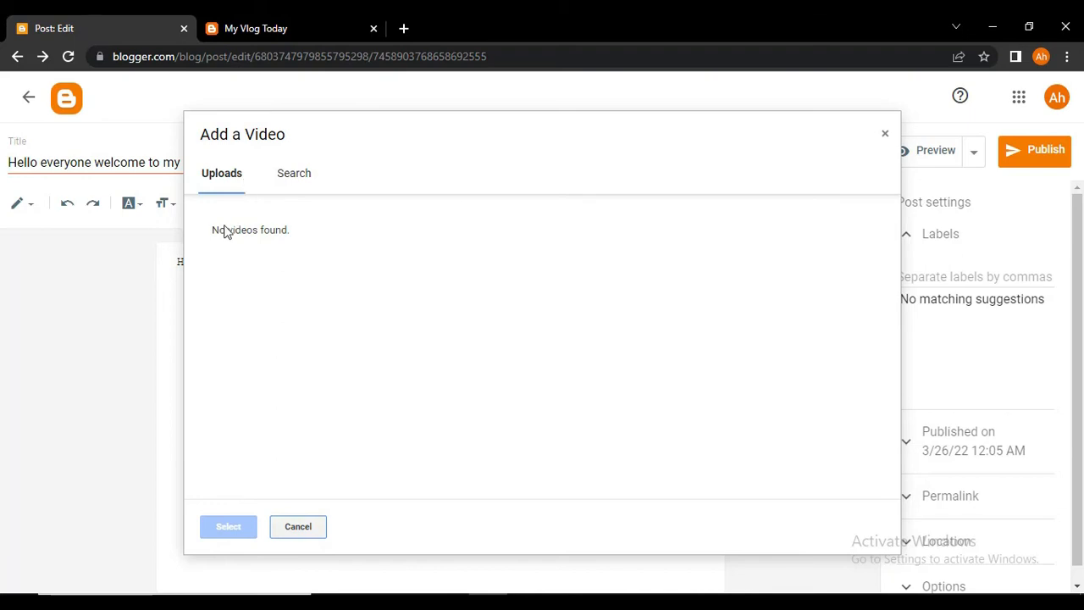
click(296, 175)
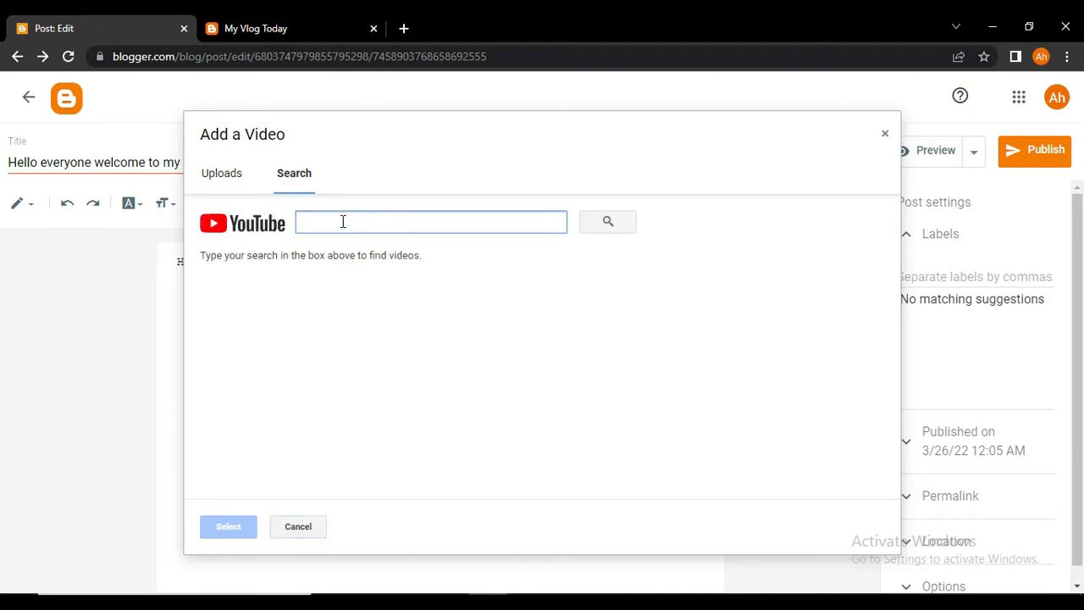
text(ikh4ever)
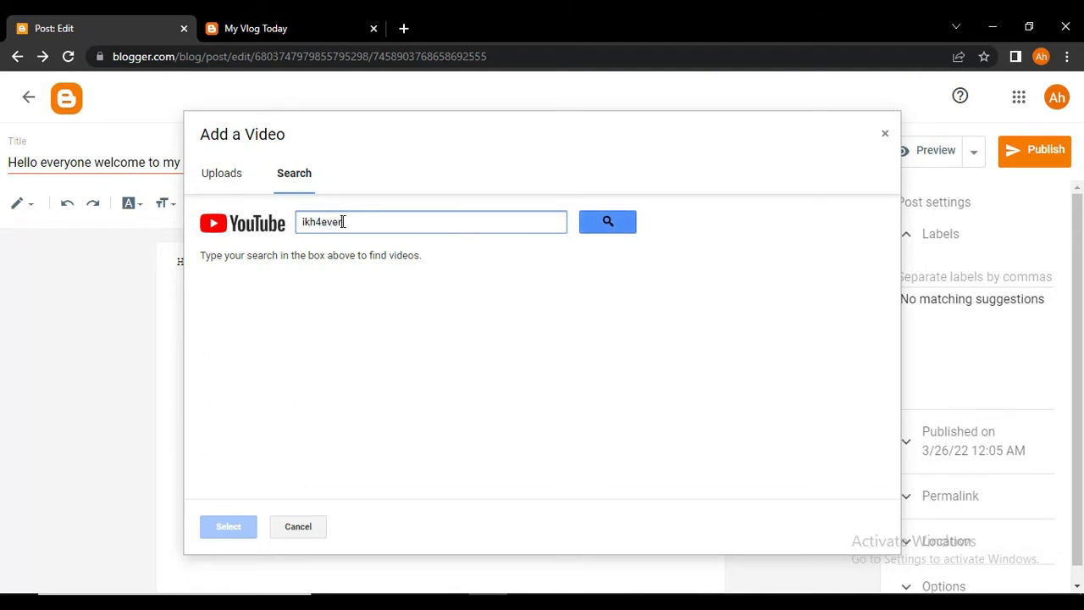
key(Return)
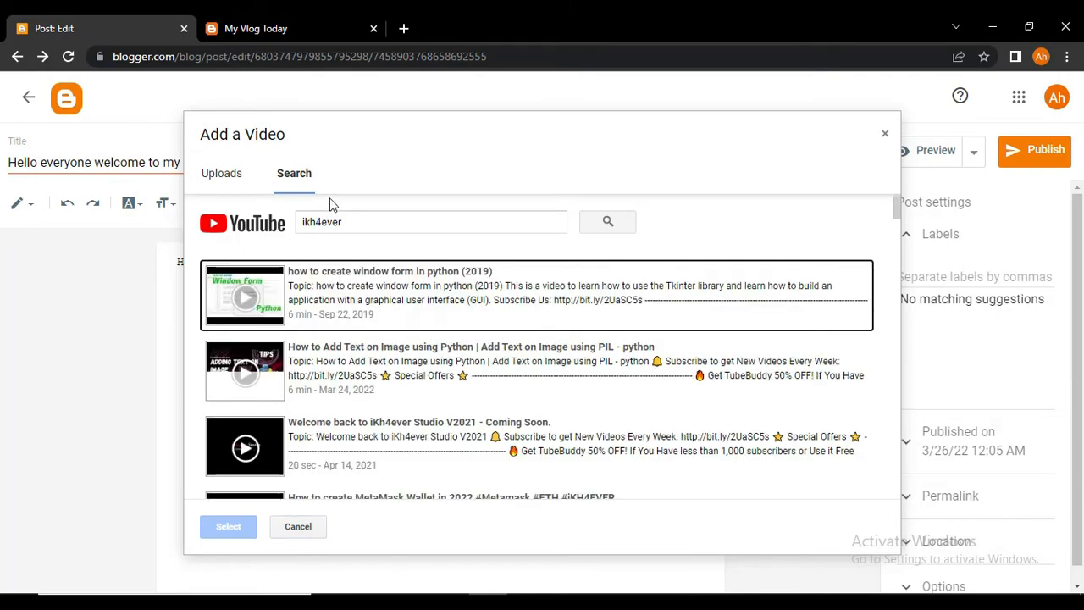
Step: Insert the video "How to Add Text on Image using Python | Add Text on Image using PIL - python" into the post
scroll(478, 378, down, 1)
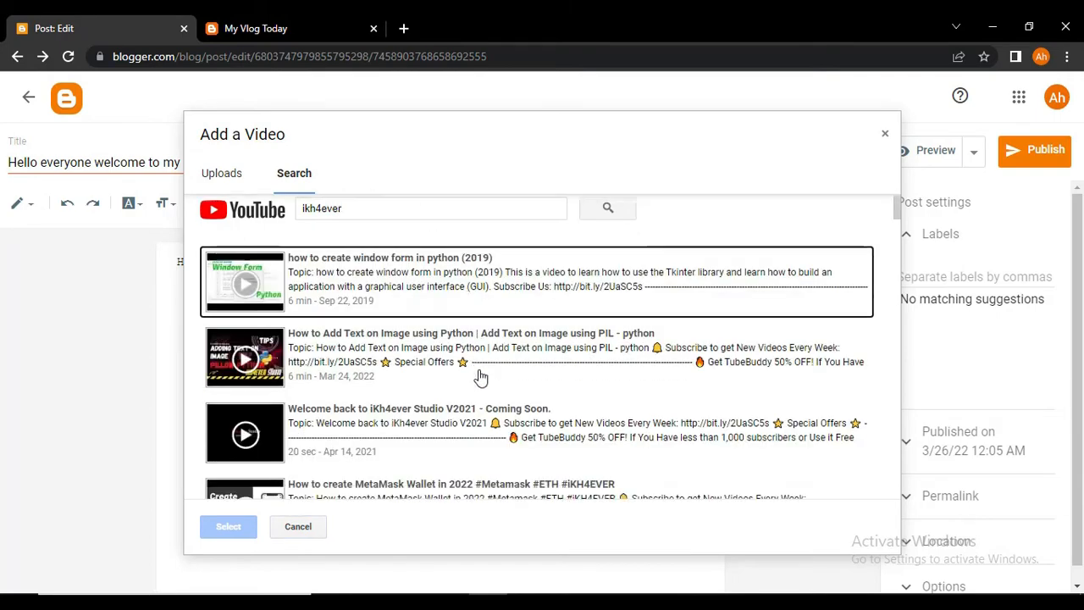
scroll(481, 378, down, 1)
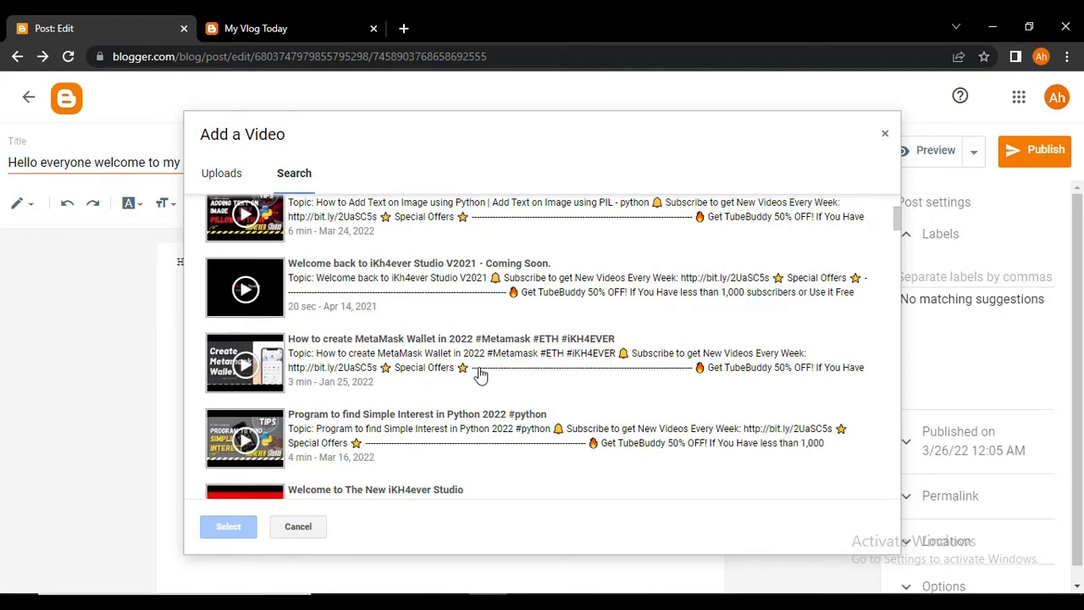
scroll(480, 378, up, 1)
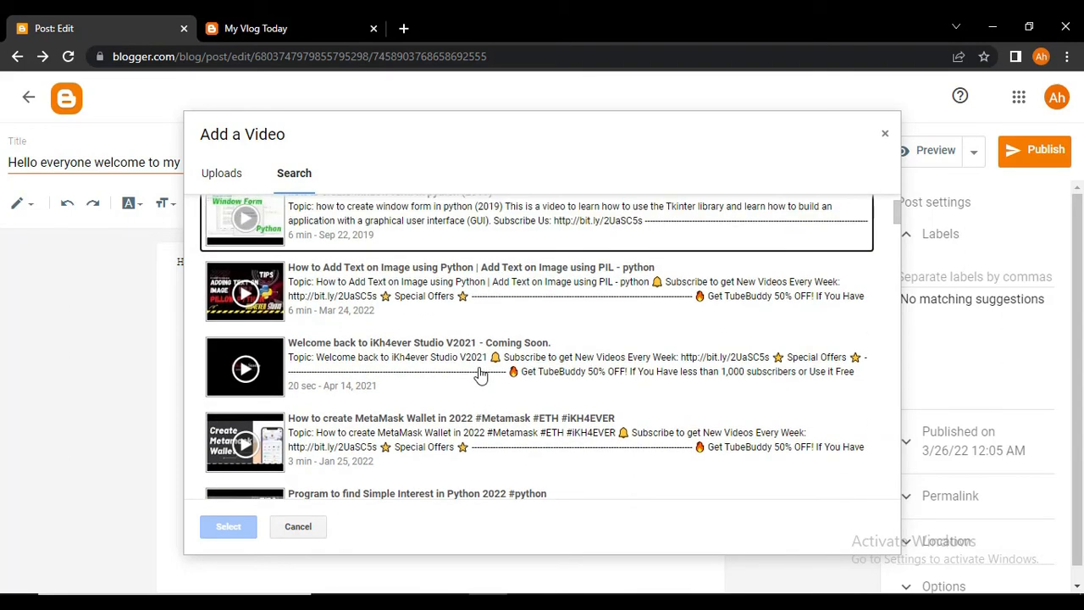
click(362, 293)
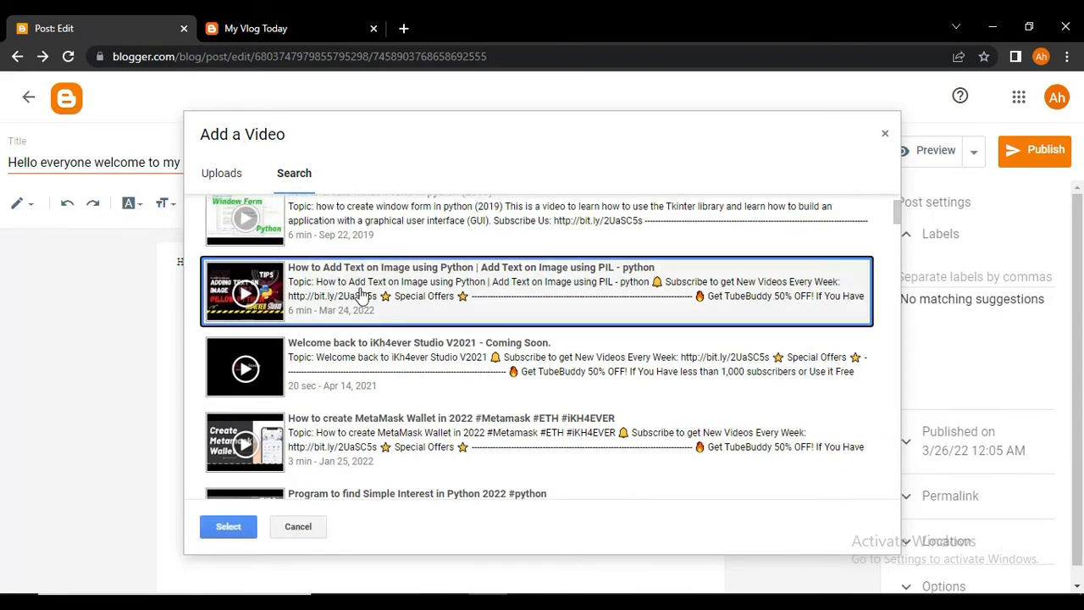
click(228, 526)
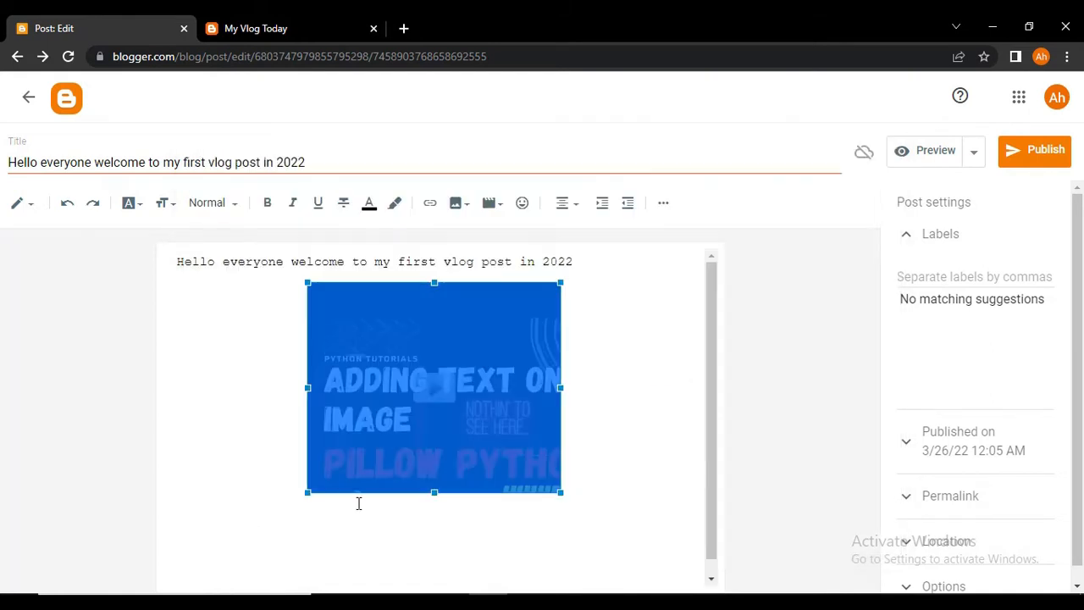
click(649, 381)
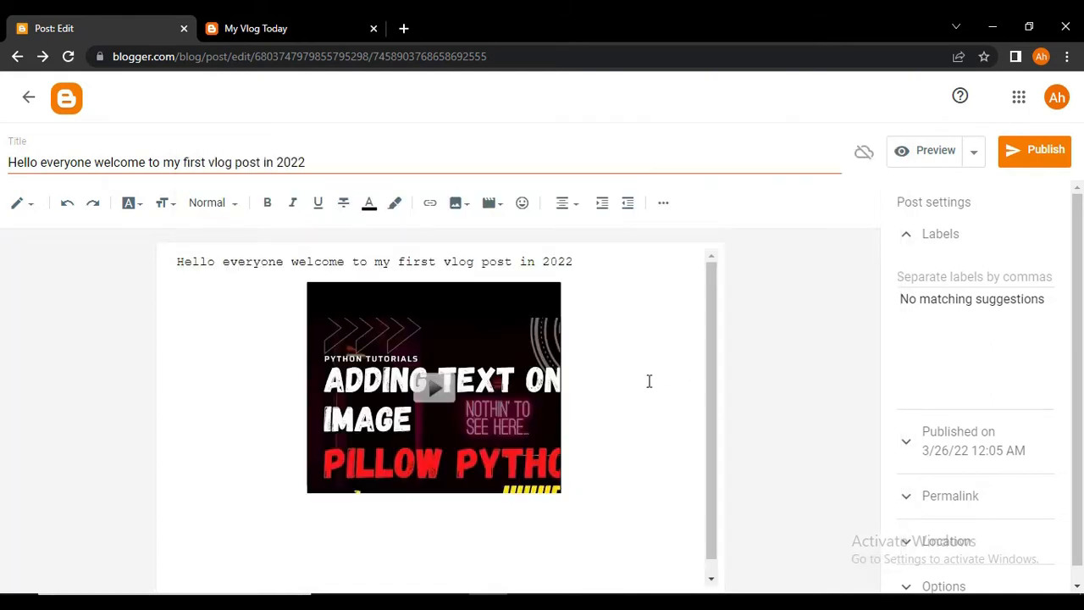
Step: In the post's HTML view, set the embedded video's iframe width to 100% and its height to 44
click(372, 365)
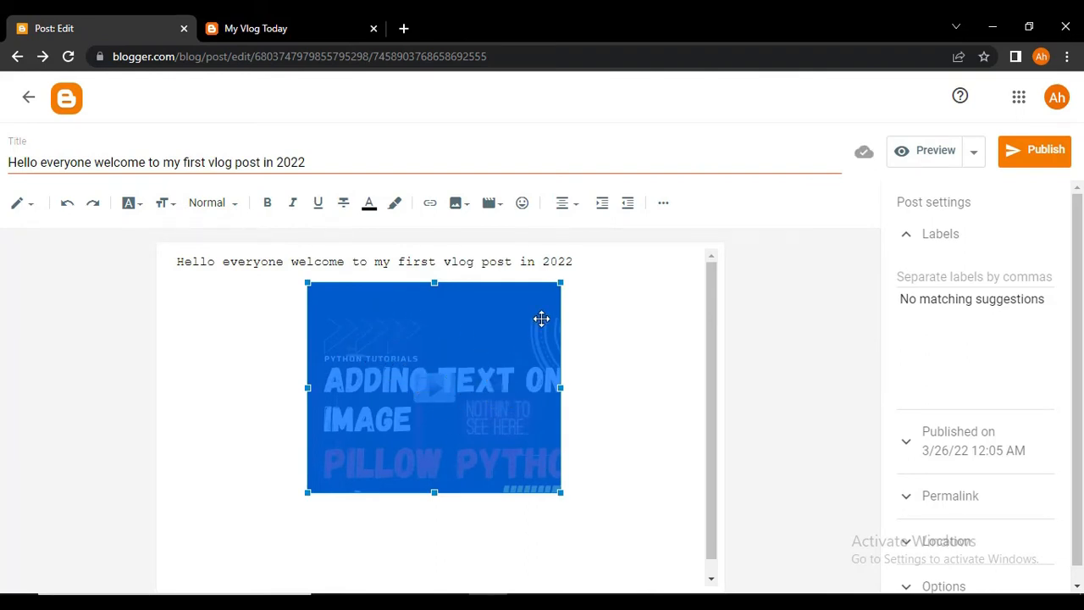
click(22, 204)
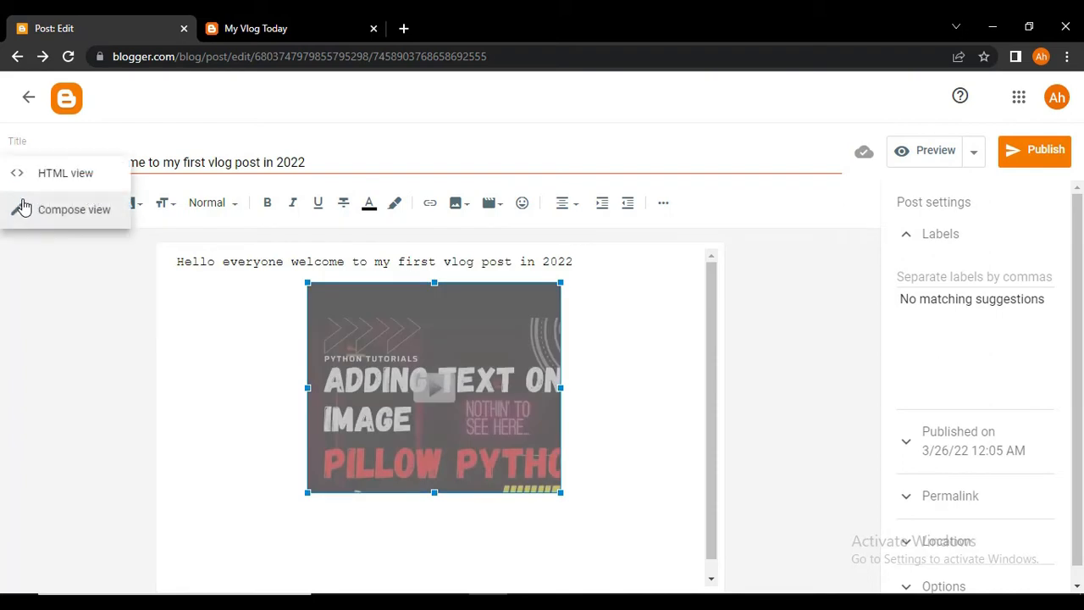
click(51, 181)
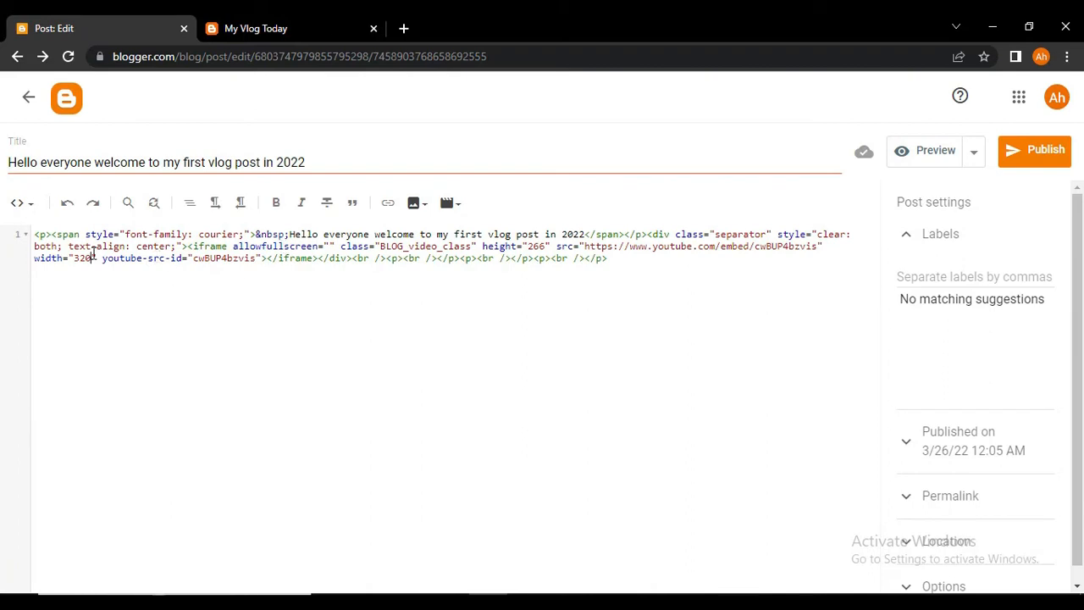
double_click(78, 258)
text(100%)
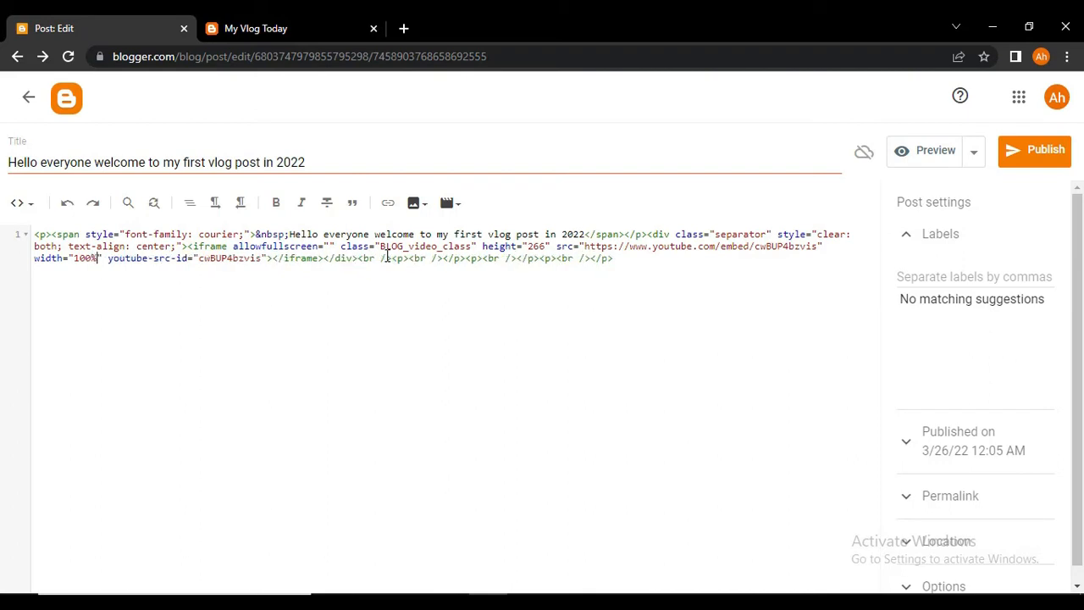
click(626, 280)
double_click(534, 247)
text(44)
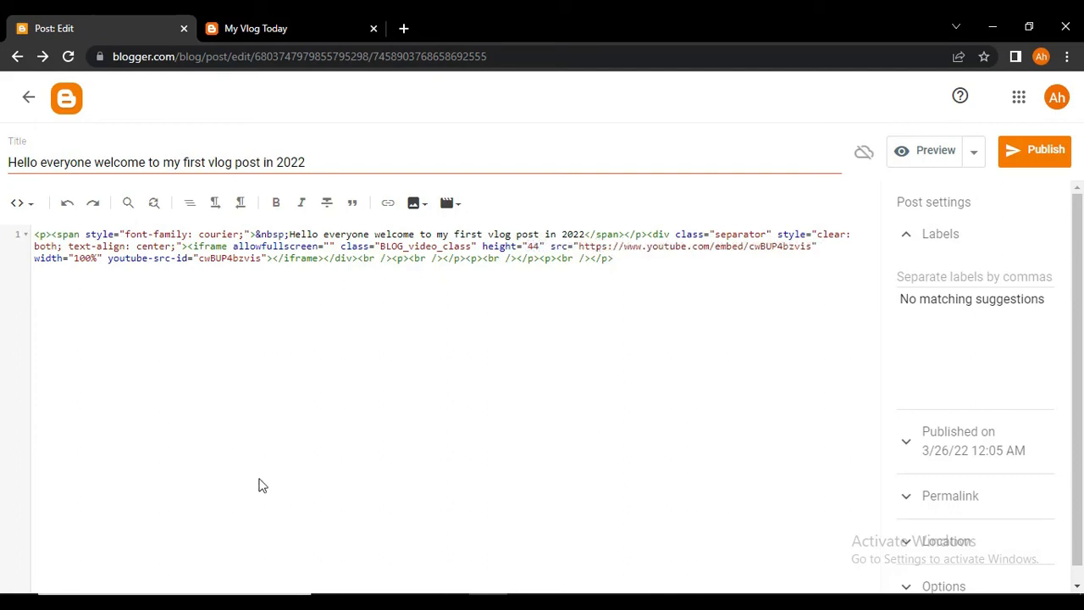
Step: Set the embedded video's iframe height to 444, and return the post to Compose view to check the enlarged video
text(4)
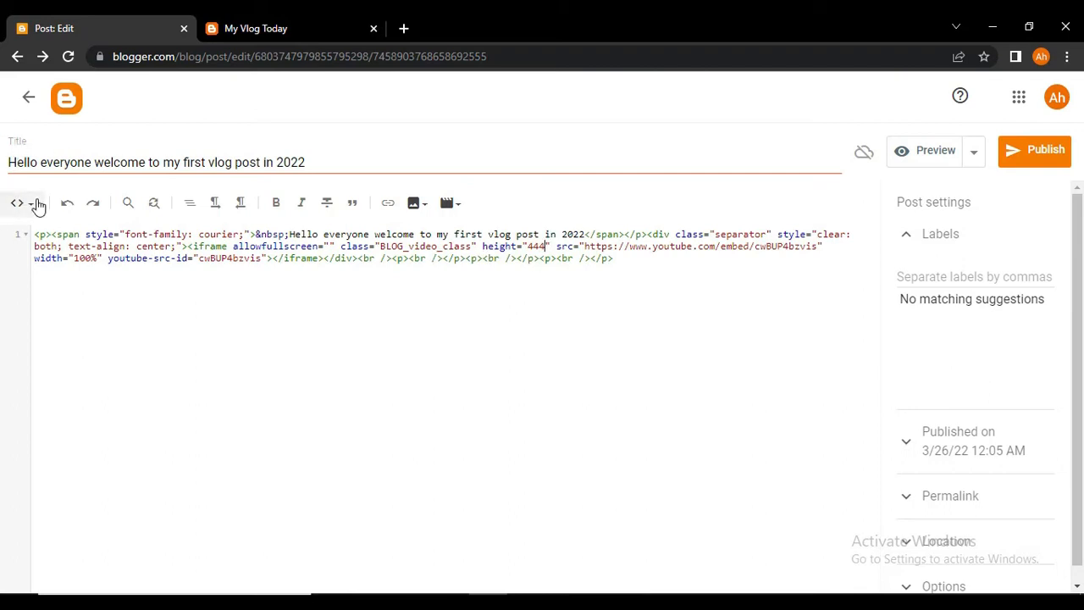
click(35, 205)
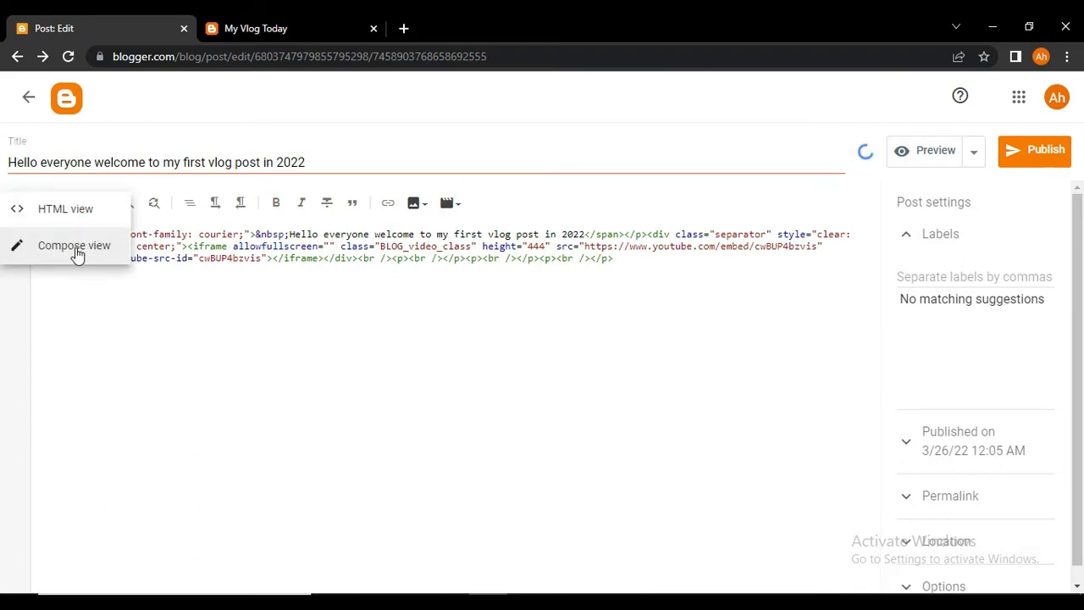
click(74, 248)
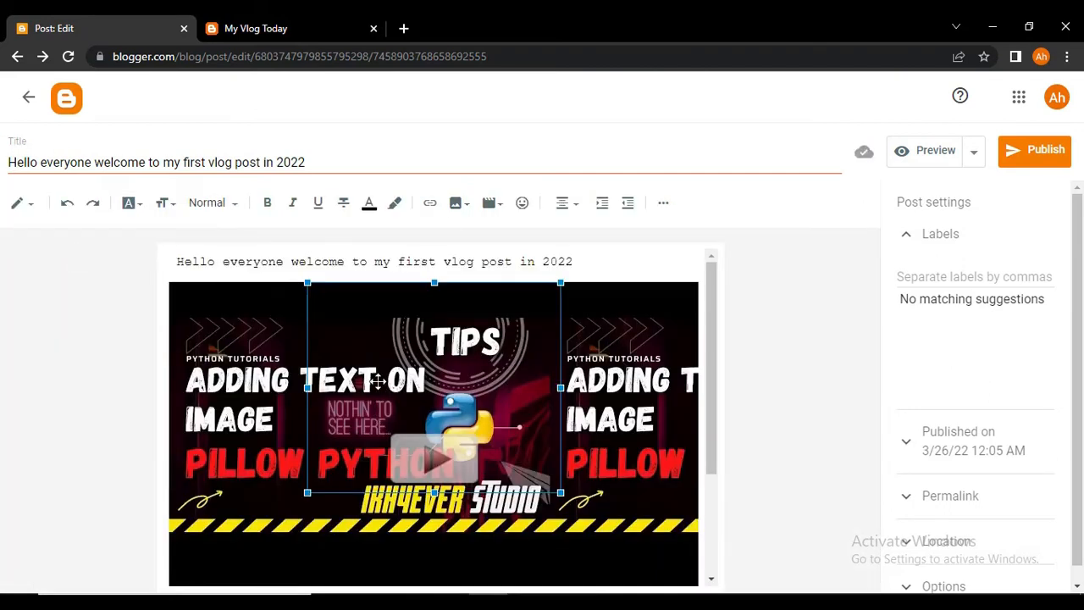
click(602, 350)
click(660, 267)
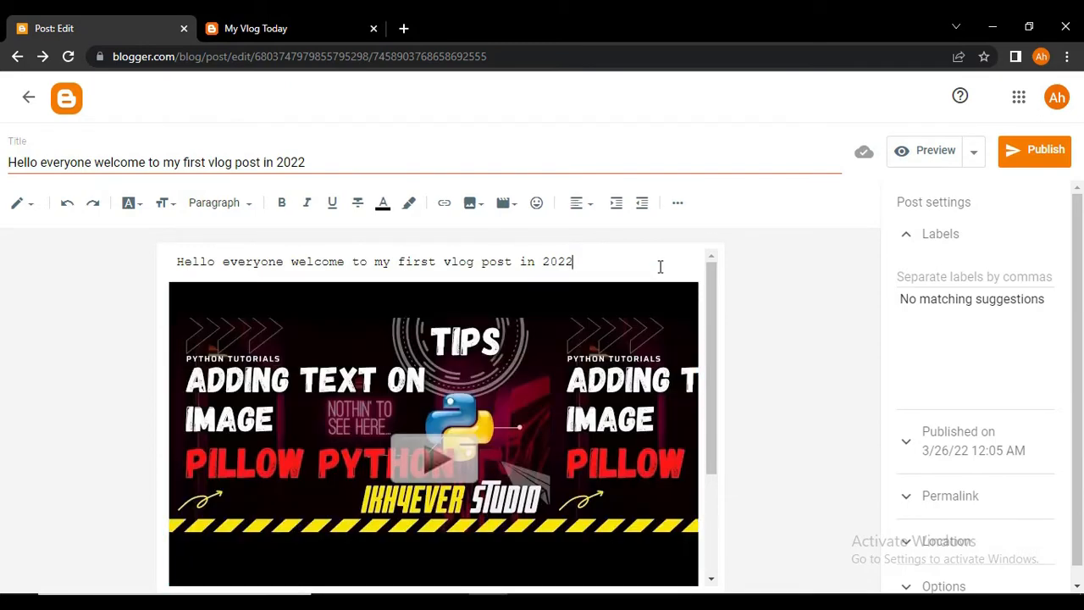
scroll(450, 394, down, 2)
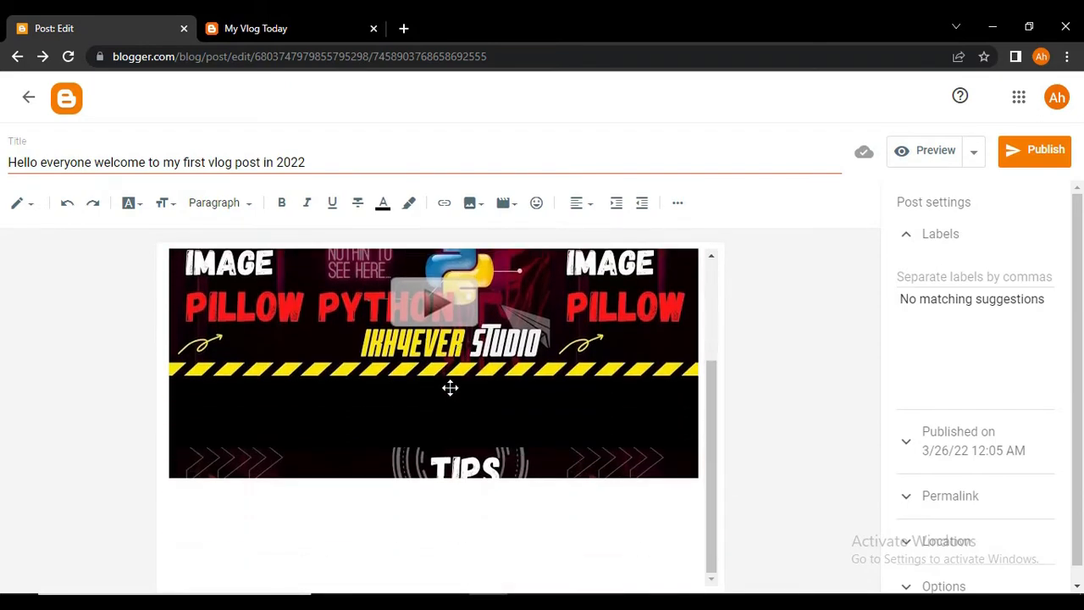
scroll(491, 421, up, 2)
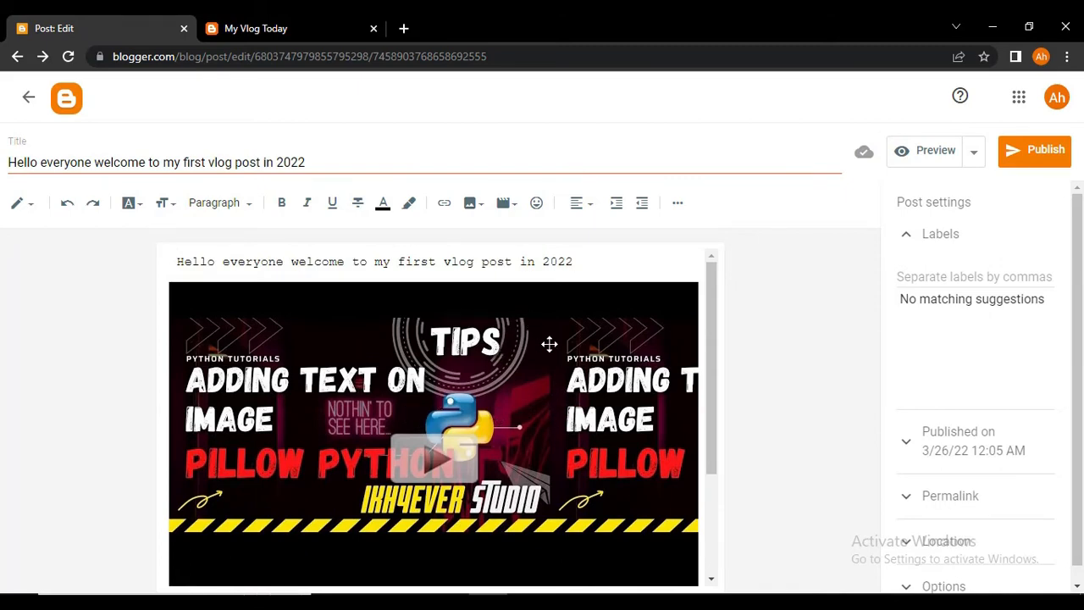
Step: Publish the first vlog post and reload the live My Vlog Today page to check it
click(1036, 157)
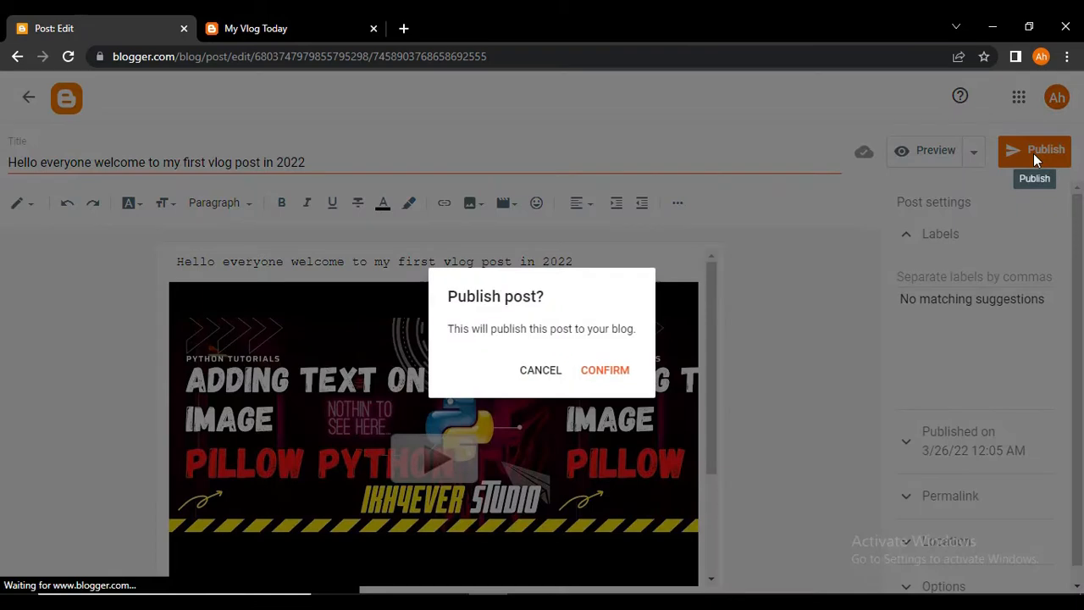
click(600, 372)
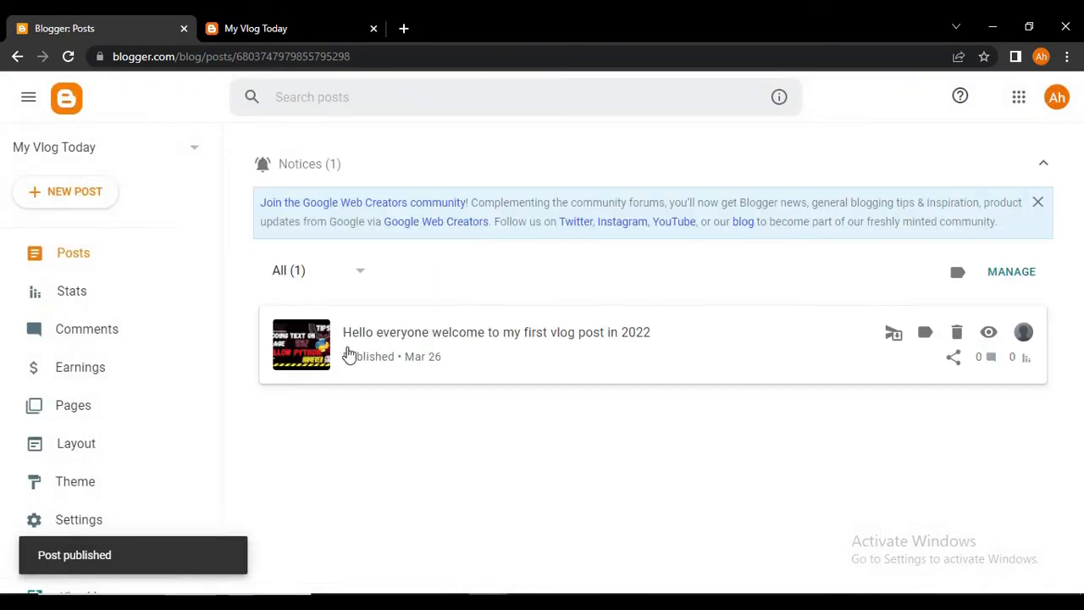
click(311, 21)
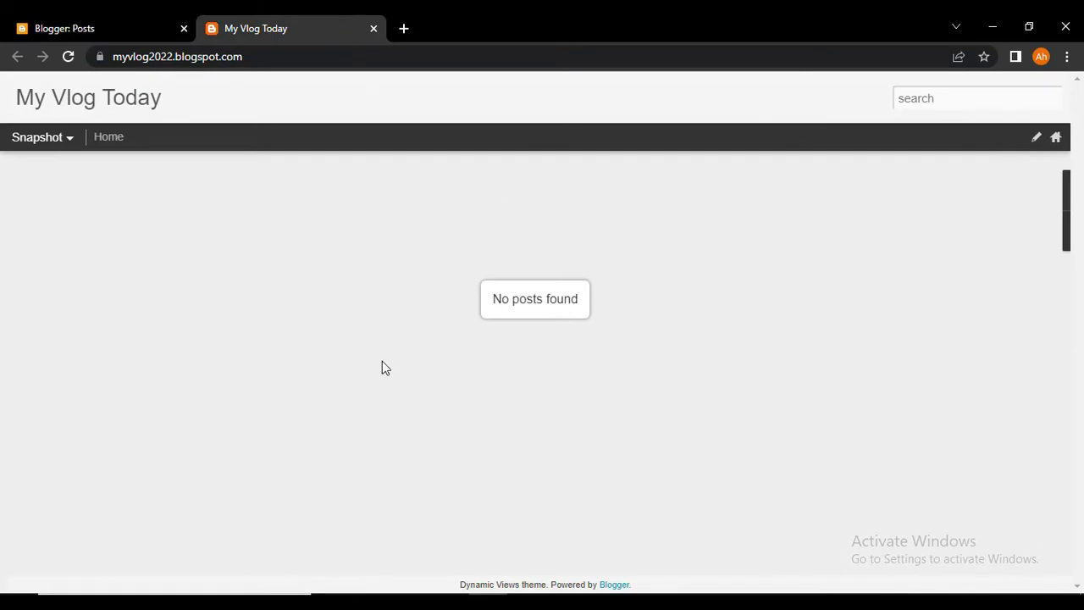
click(71, 56)
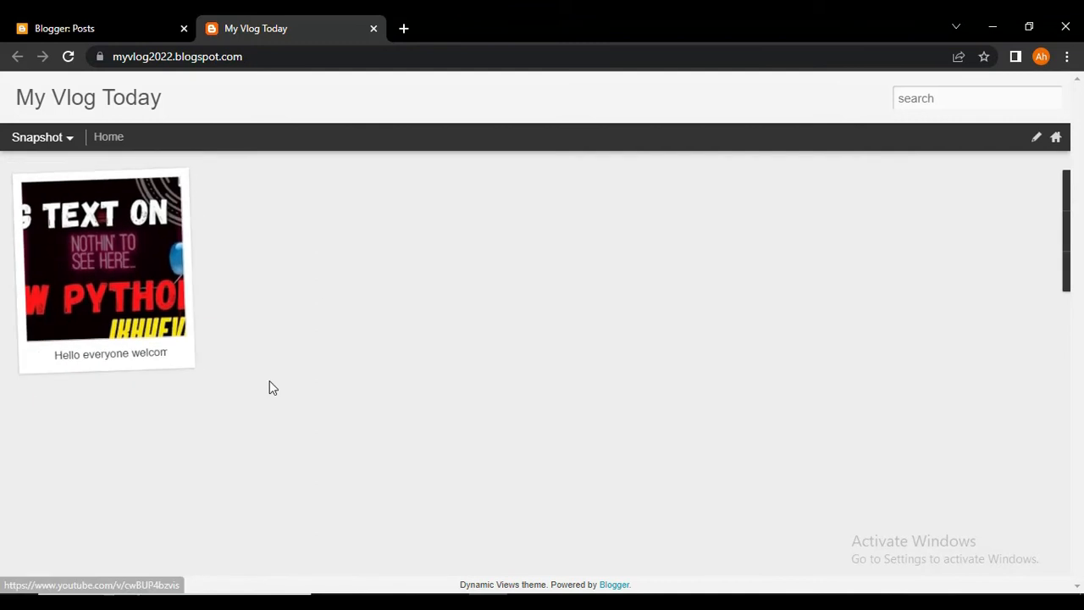
Step: Back in the Blogger dashboard, create a new post titled "My second vlog 2022 part II" and copy the title into its body
click(125, 31)
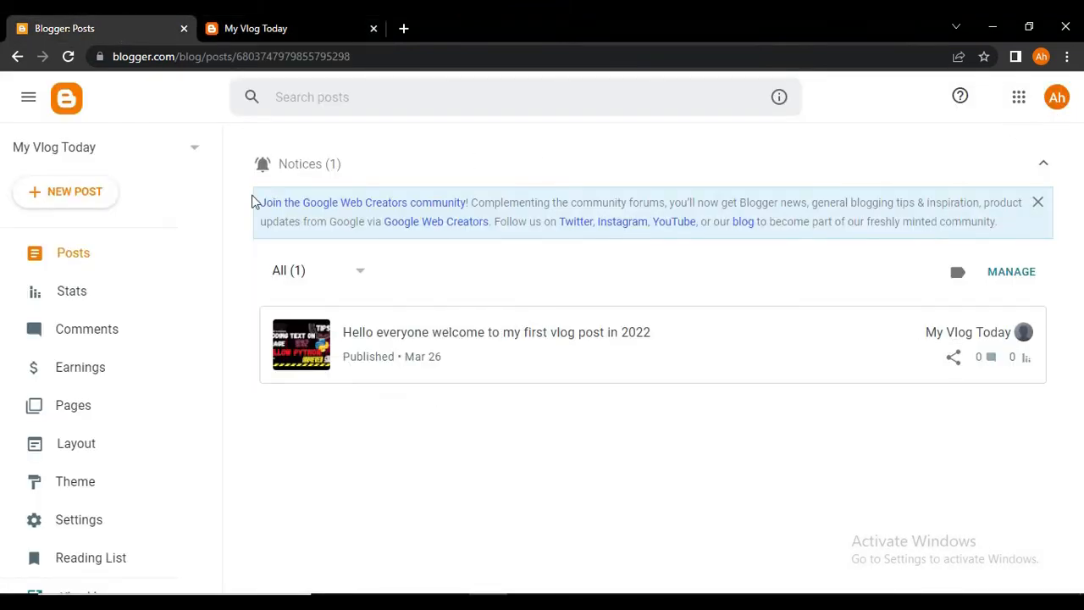
click(95, 201)
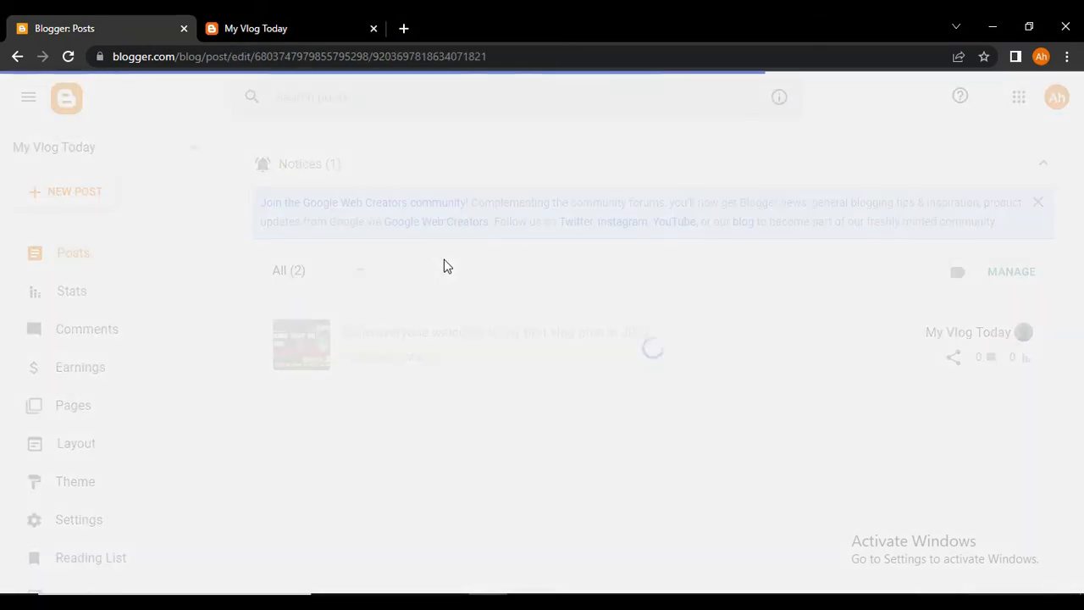
click(198, 167)
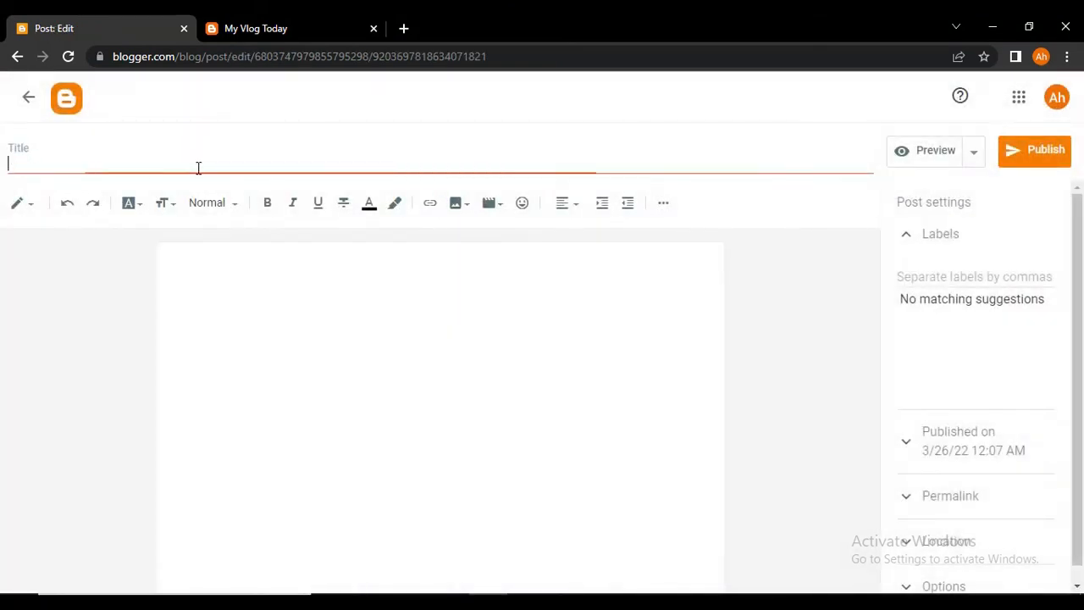
text(My second vlog 2022 part II)
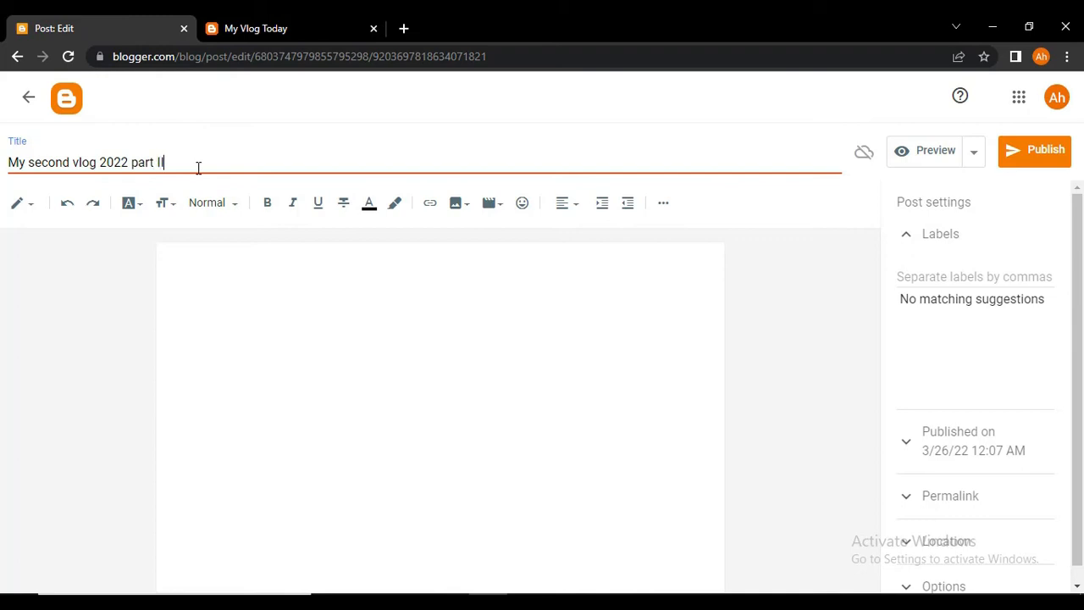
key(ctrl+a)
key(ctrl+c)
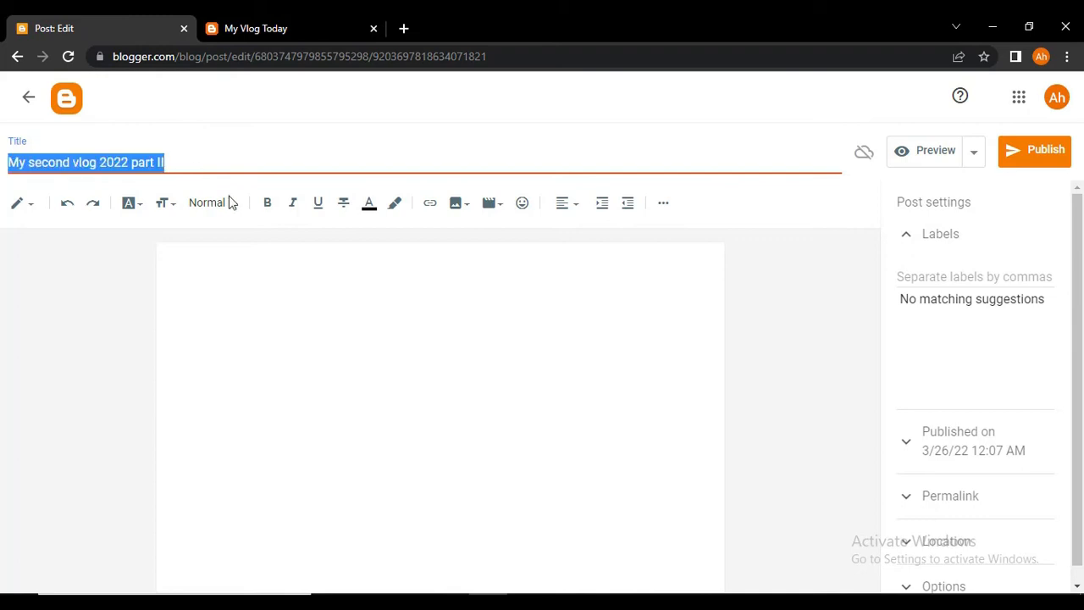
click(245, 273)
key(ctrl+v)
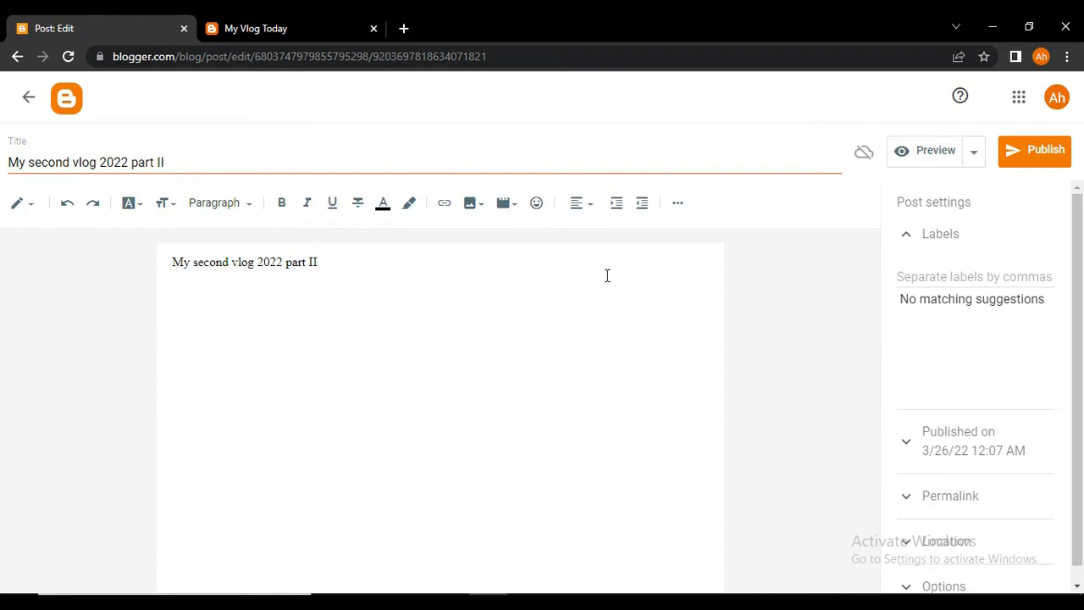
Step: Start adding a YouTube video to the second post and search YouTube for "ikh4ever"
click(506, 205)
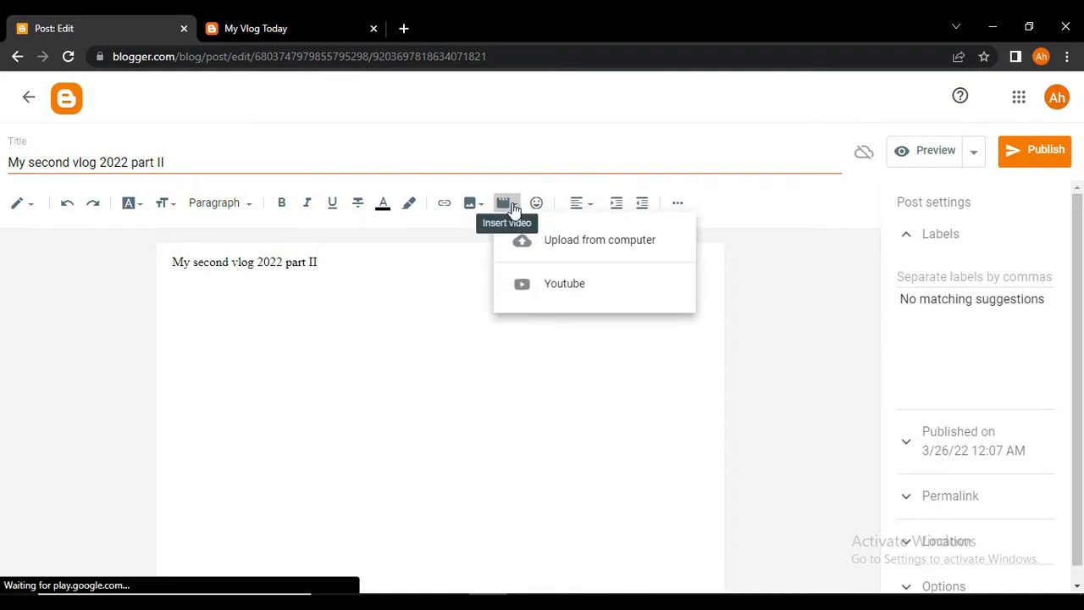
click(554, 298)
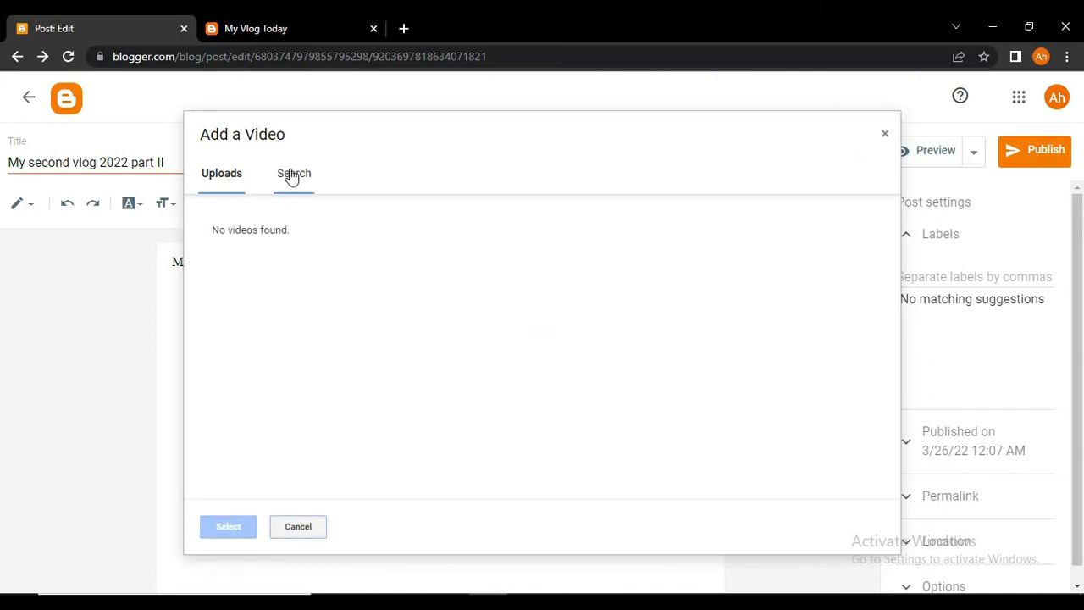
click(292, 176)
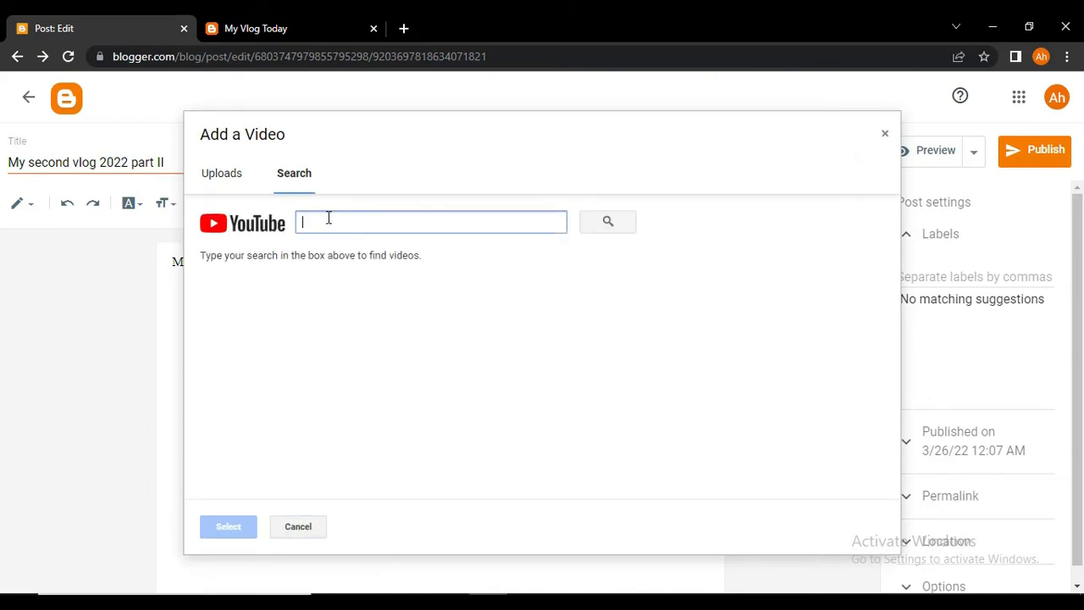
text(ikh4ever)
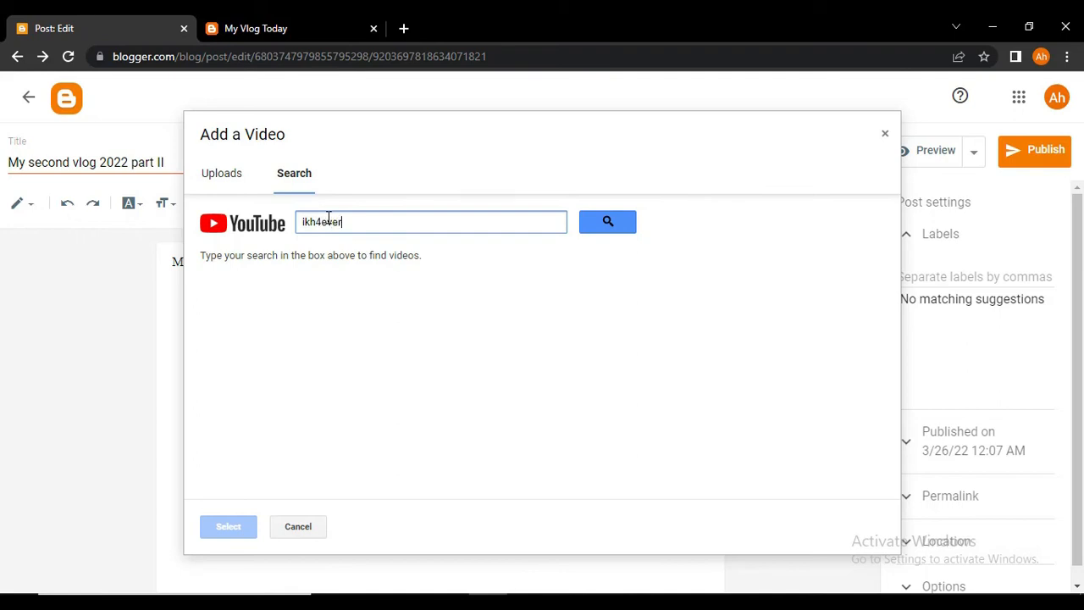
key(Return)
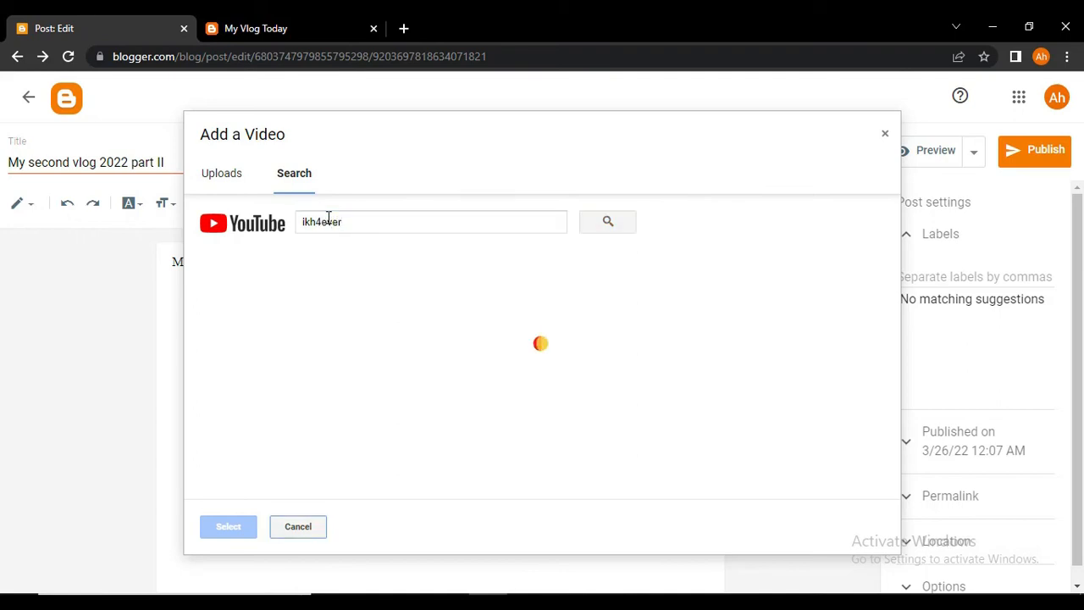
Step: Insert the video "How to Adjust Image Sharpness using Python Pillow" from the search results into the post
scroll(520, 347, down, 3)
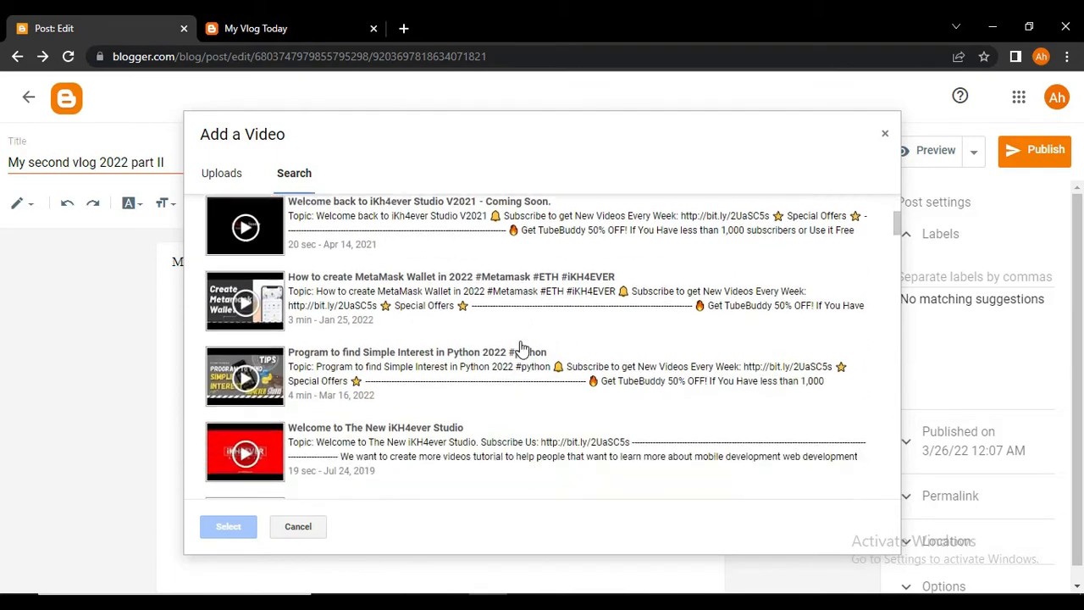
scroll(520, 349, down, 1)
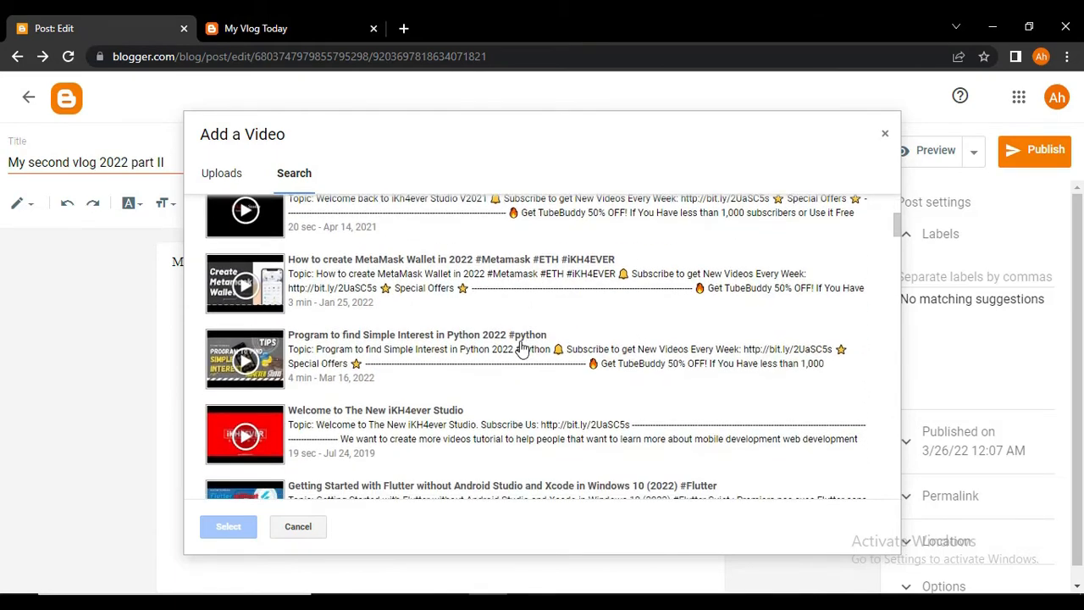
scroll(519, 356, down, 2)
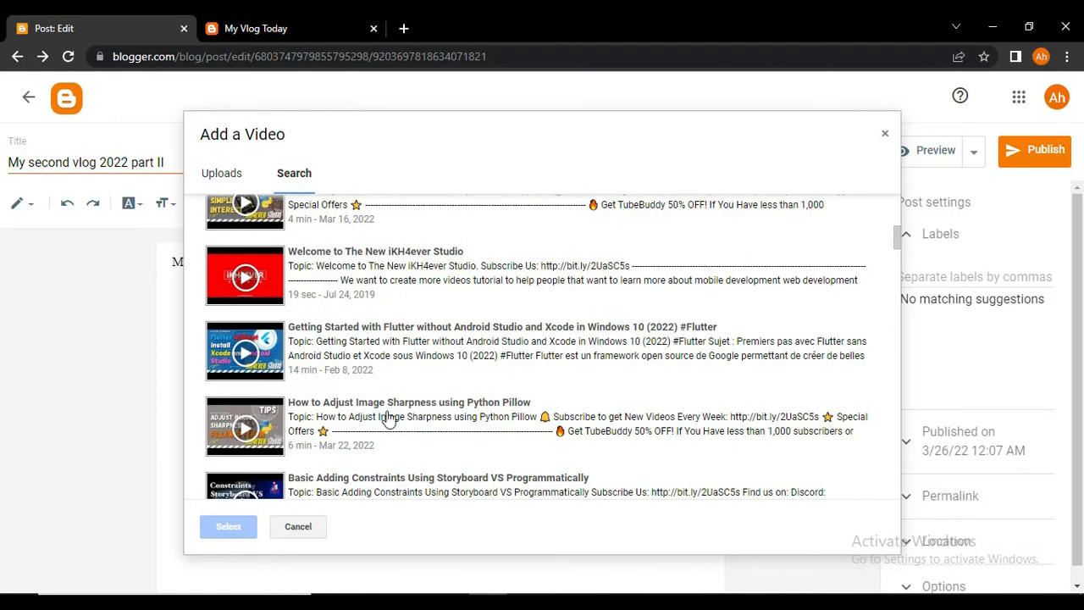
scroll(389, 419, down, 2)
scroll(399, 395, up, 1)
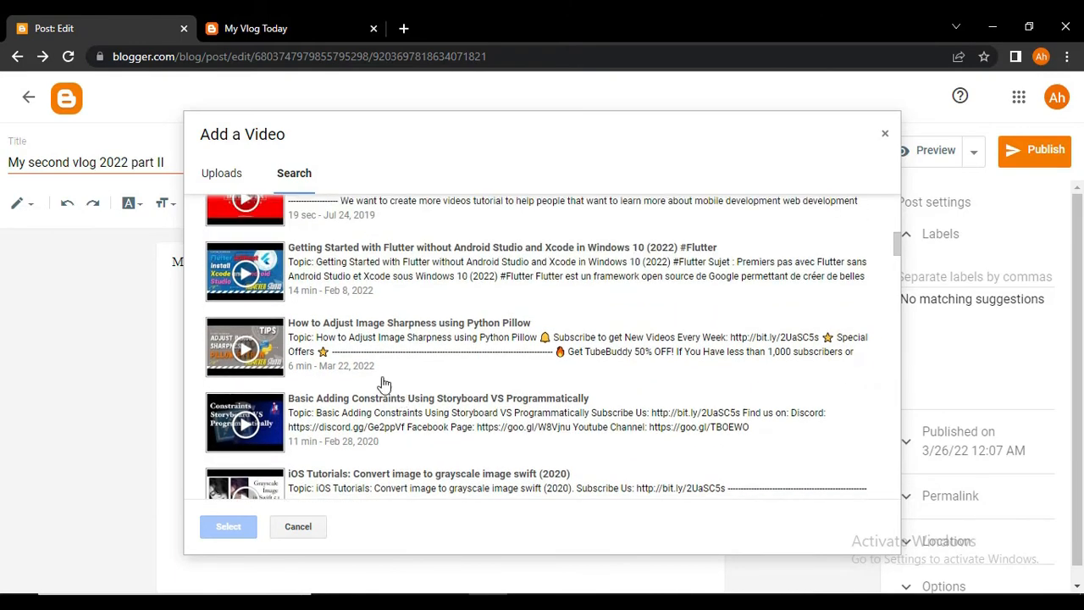
click(369, 352)
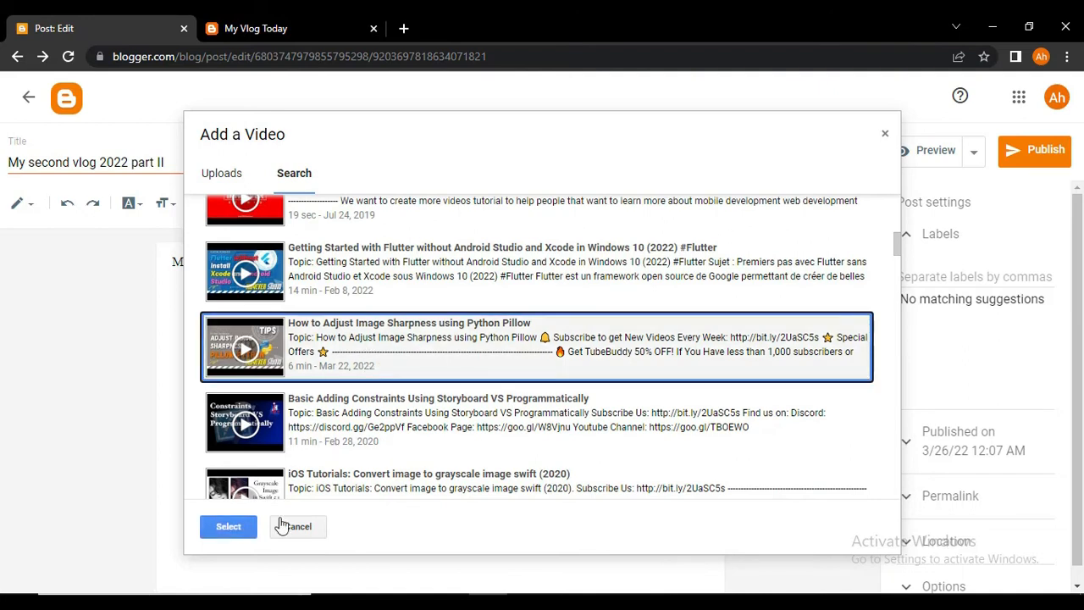
click(225, 527)
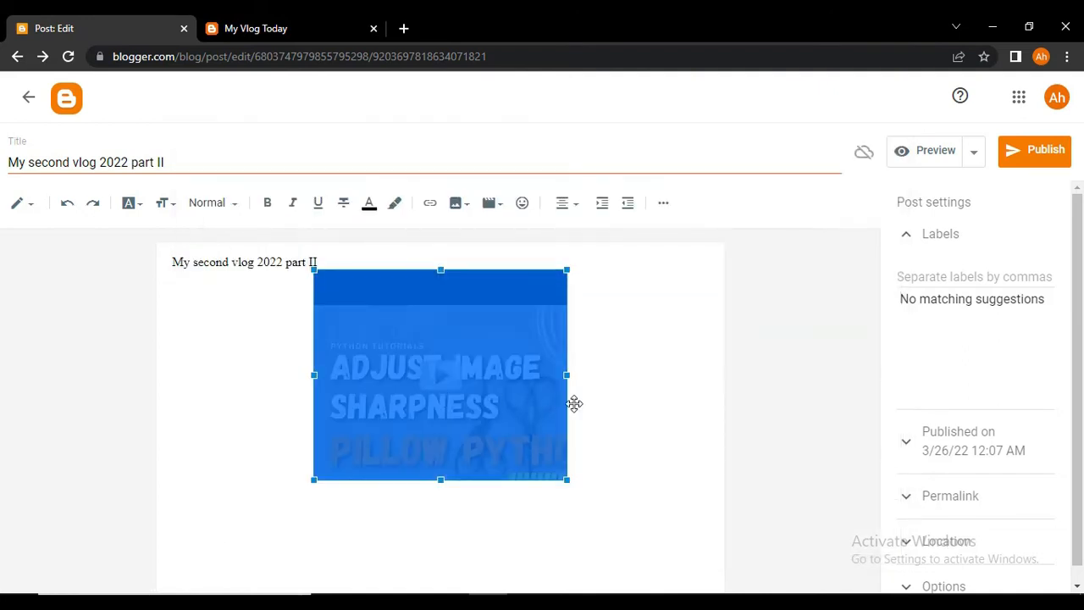
Step: Deselect the inserted video and publish the post "My second vlog 2022 part II" to the blog
click(263, 396)
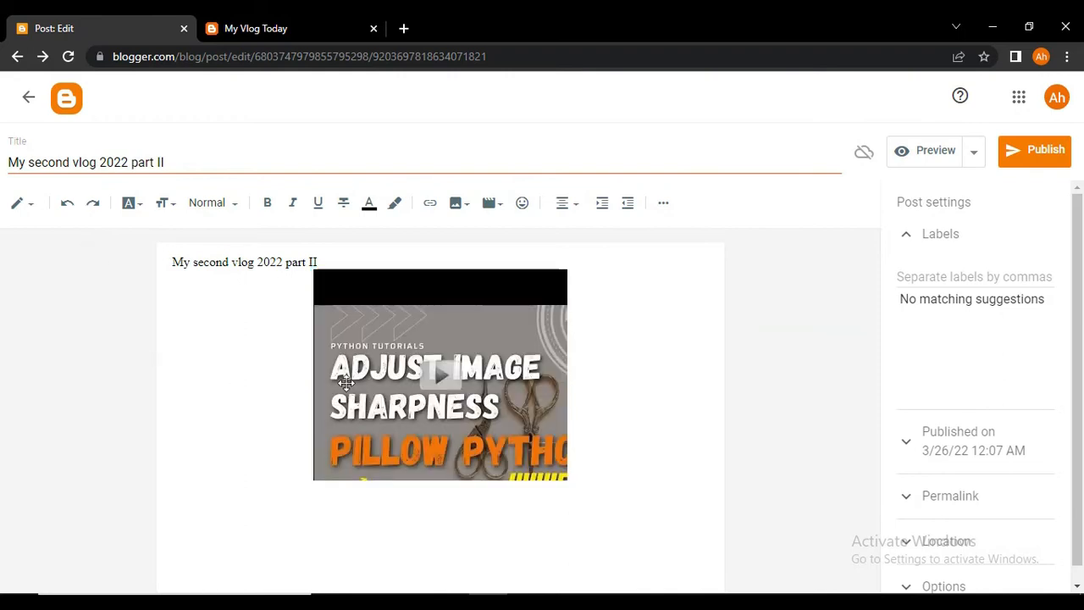
click(418, 364)
click(393, 262)
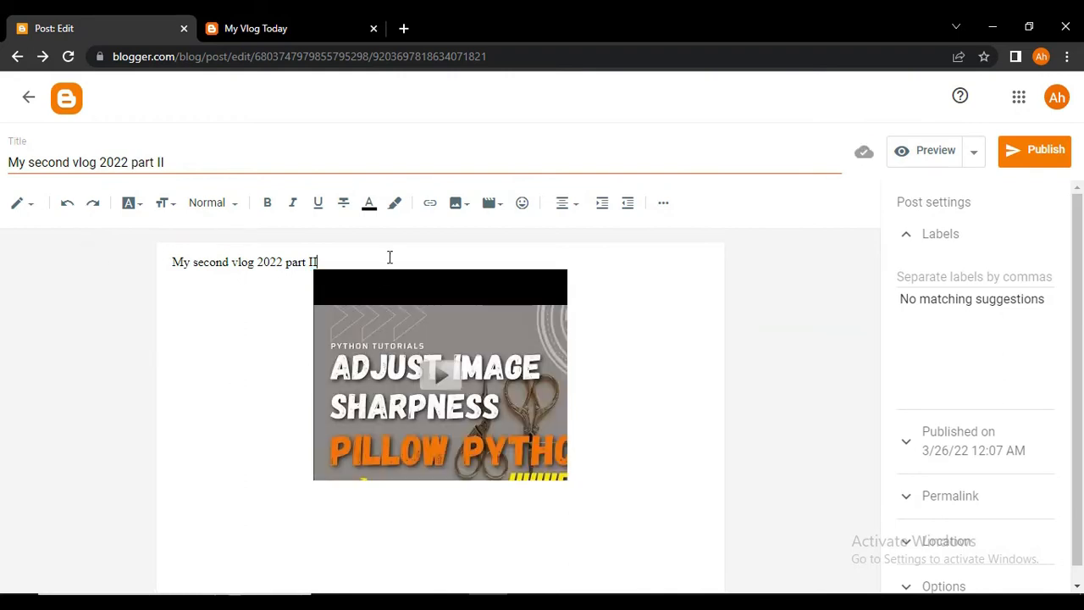
click(1035, 157)
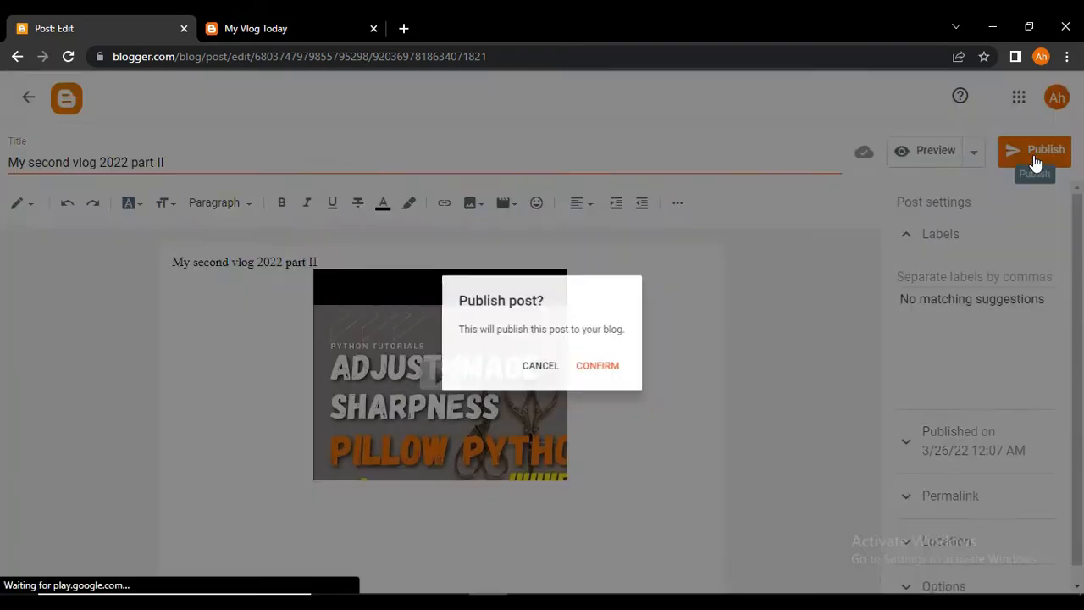
click(601, 370)
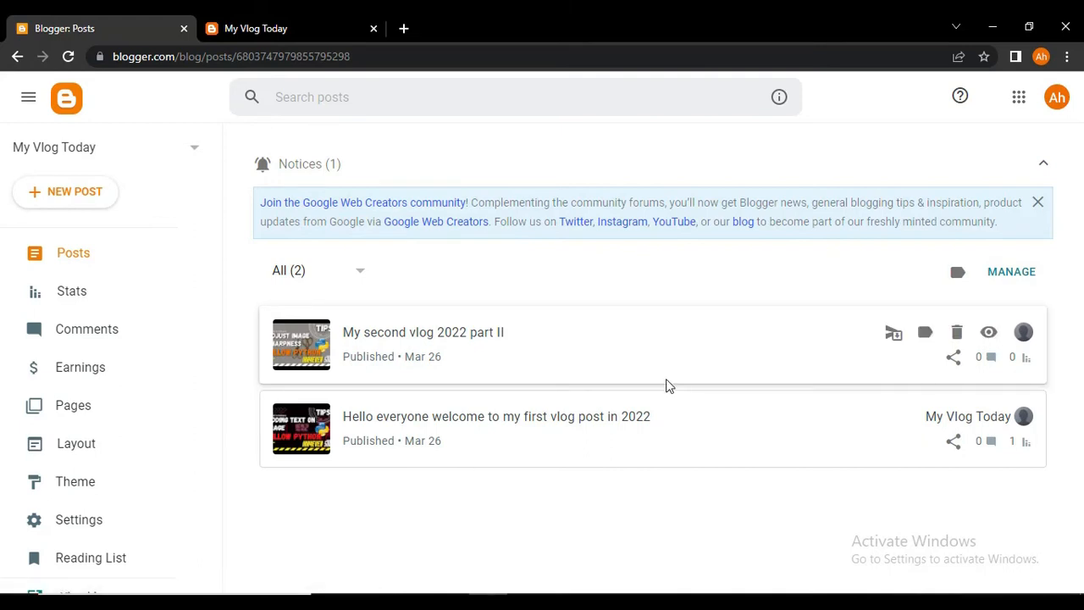
Step: Reload the live blog page, open the post "Hello everyone welcome to my first vlog post in 2022" and examine its embedded video
click(323, 21)
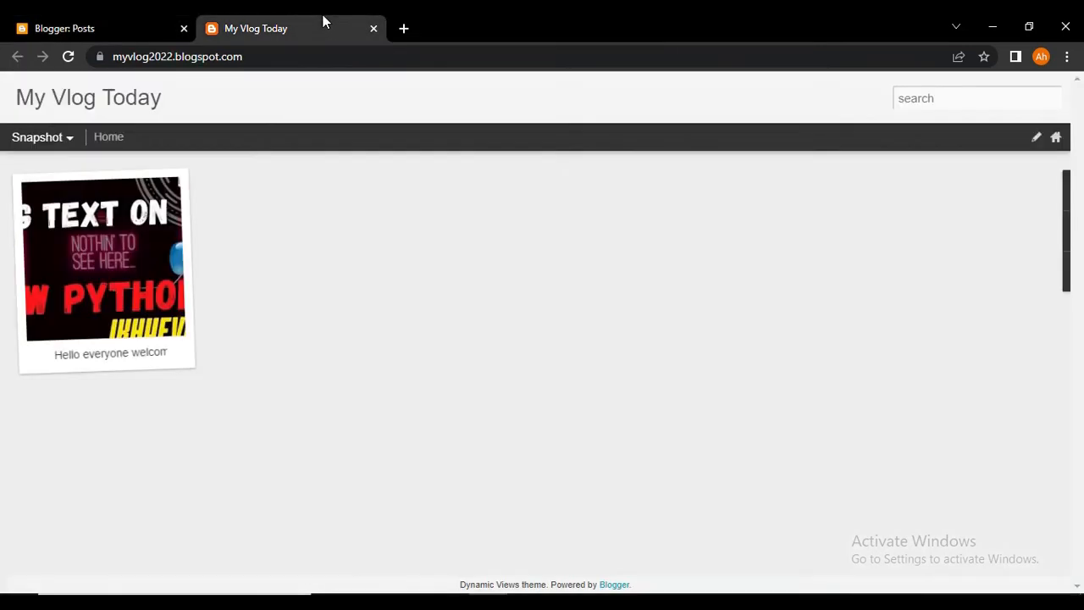
click(67, 57)
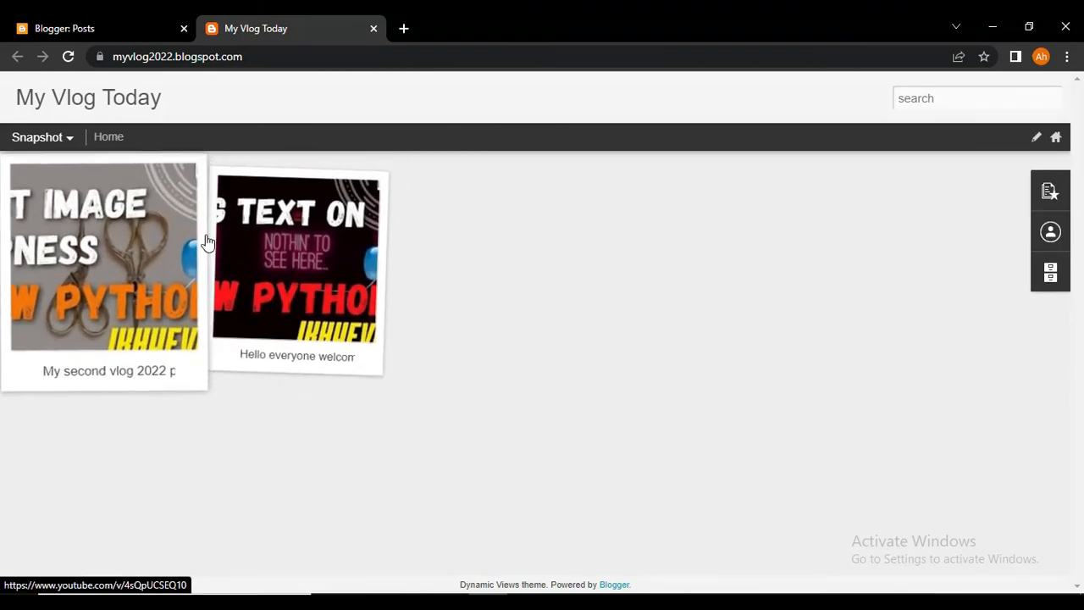
click(314, 254)
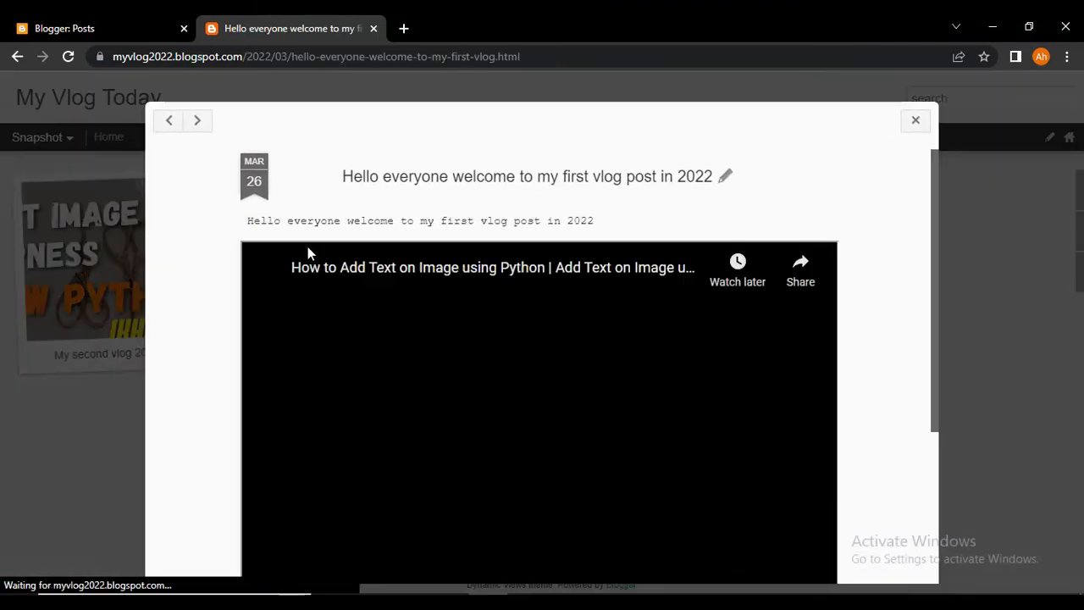
scroll(437, 387, down, 3)
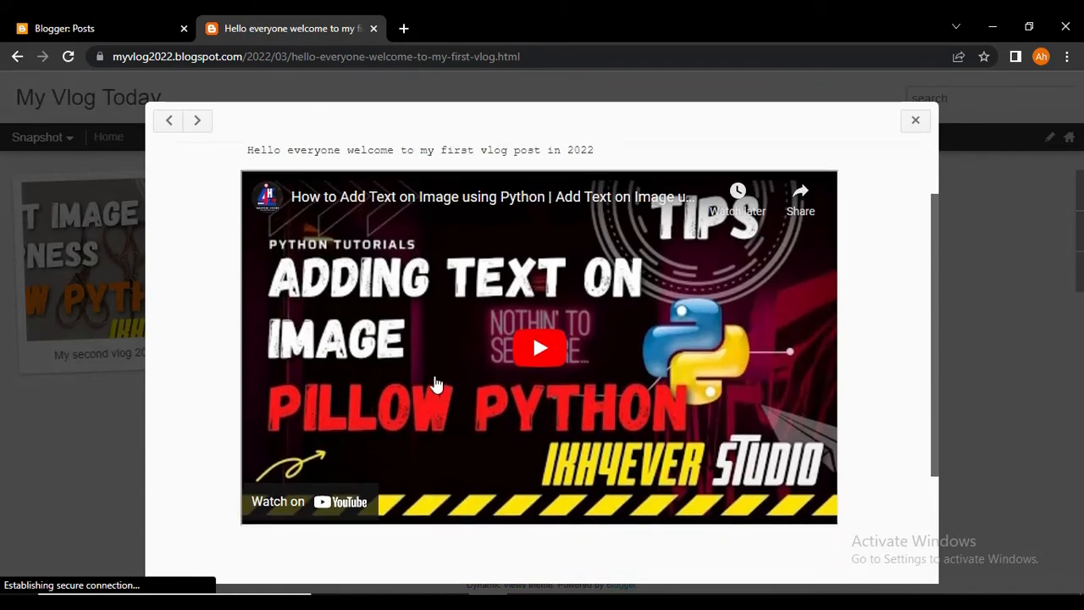
Step: Examine the first vlog post from its title and embedded video down to the posting details
scroll(612, 452, up, 3)
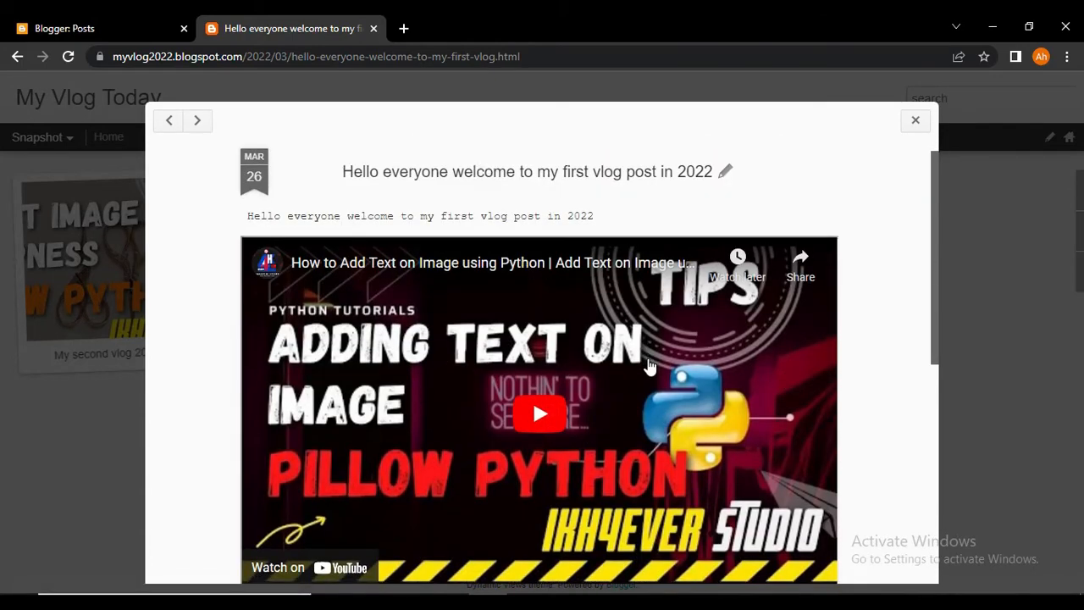
scroll(650, 371, down, 3)
scroll(650, 370, up, 3)
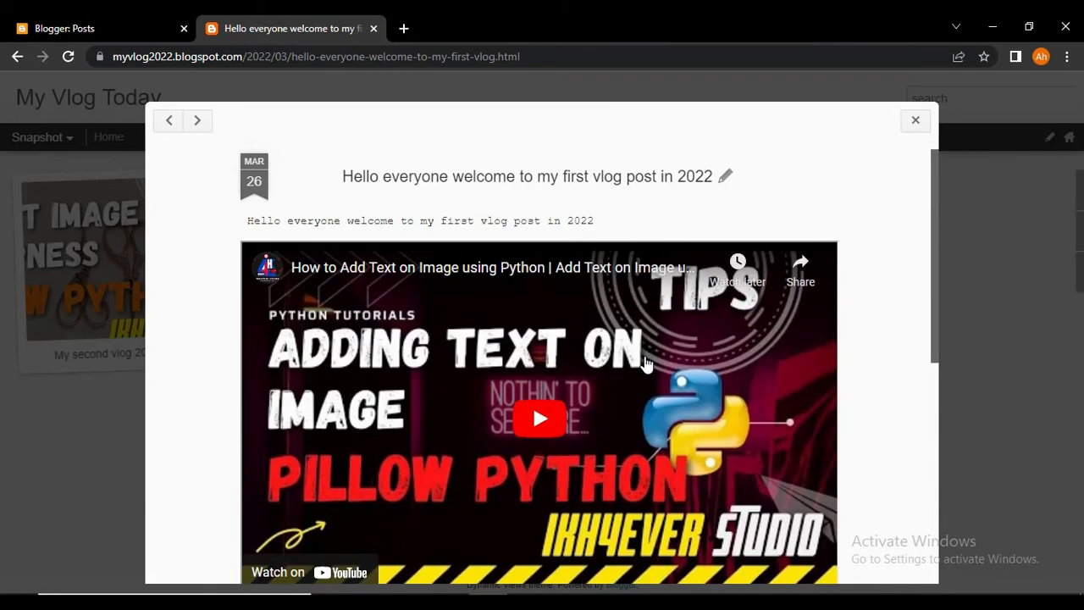
scroll(644, 349, down, 2)
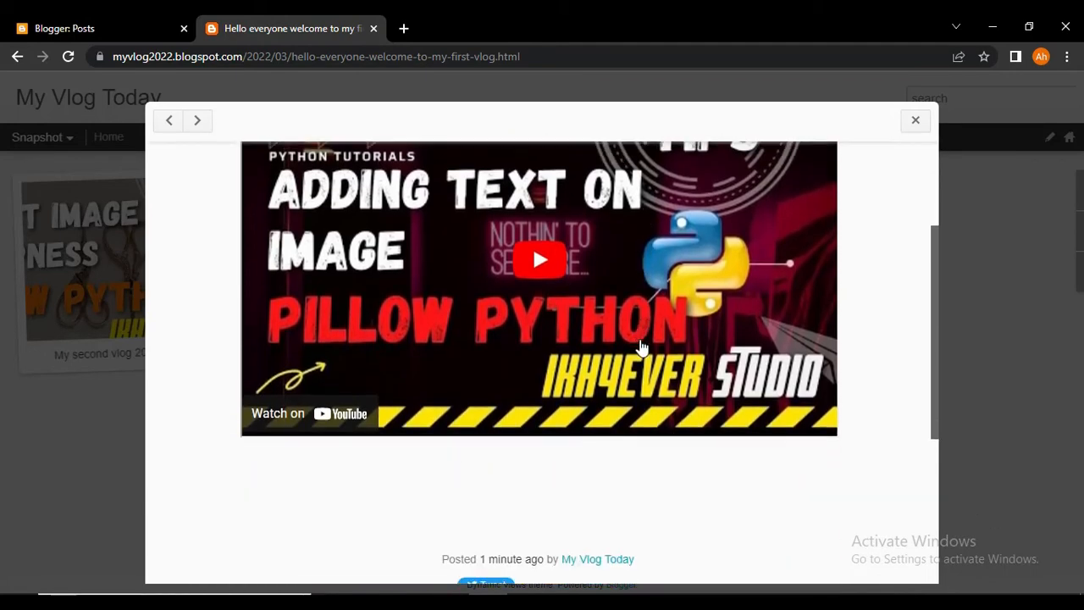
scroll(639, 341, up, 2)
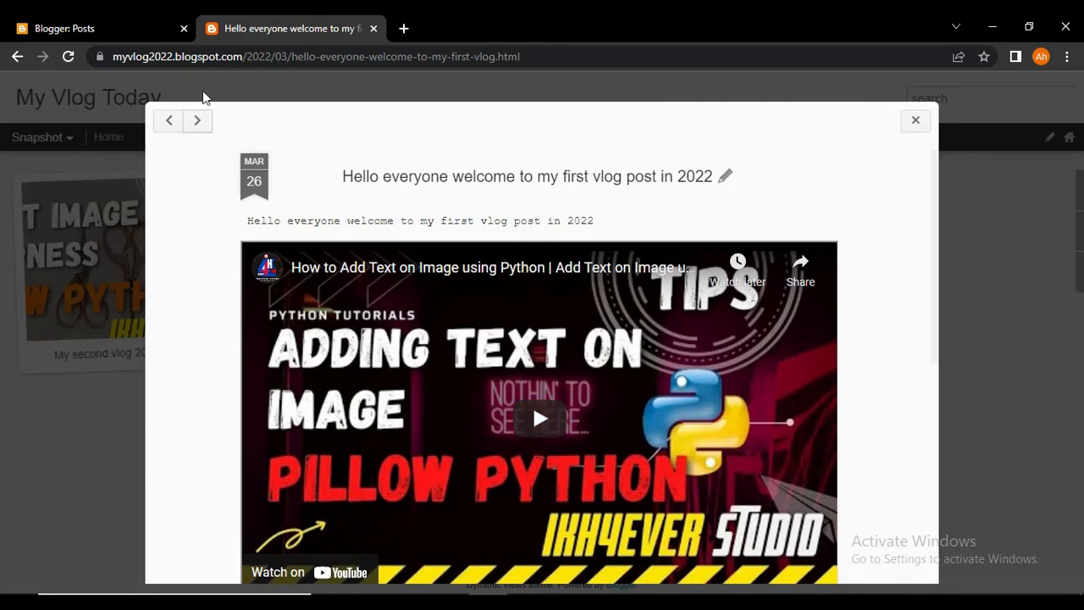
Step: Go to the post "My second vlog 2022 part II" and publish the comment "really cool." on it
click(165, 126)
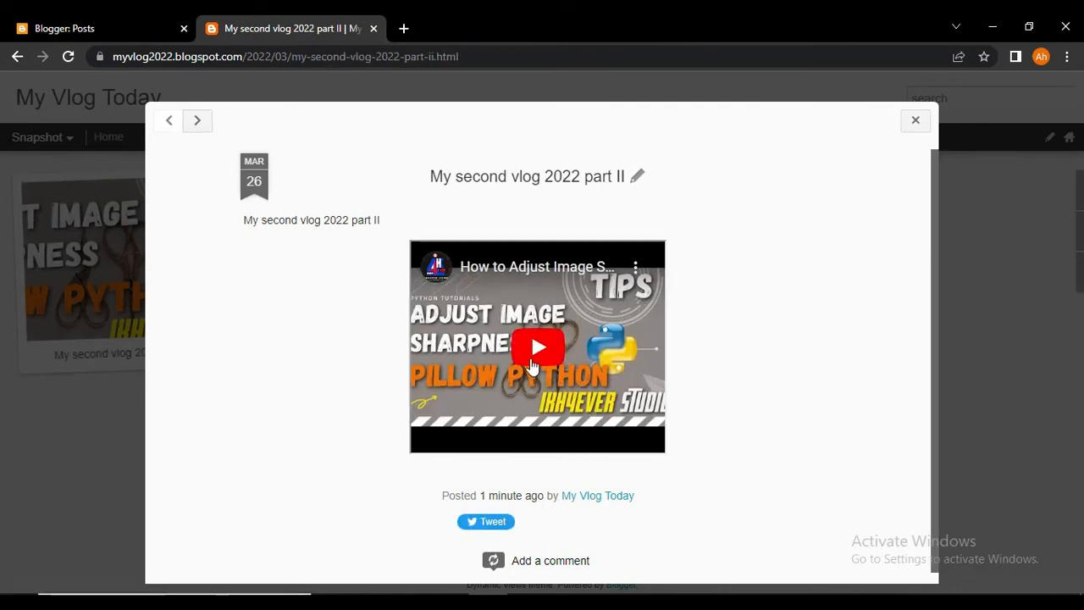
scroll(539, 345, down, 1)
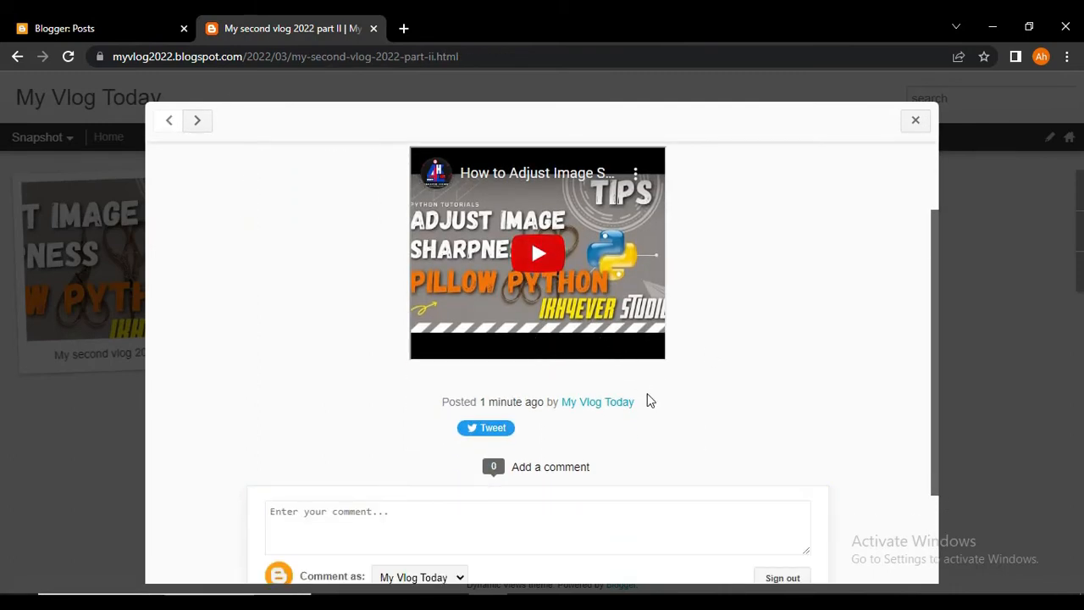
scroll(650, 400, down, 1)
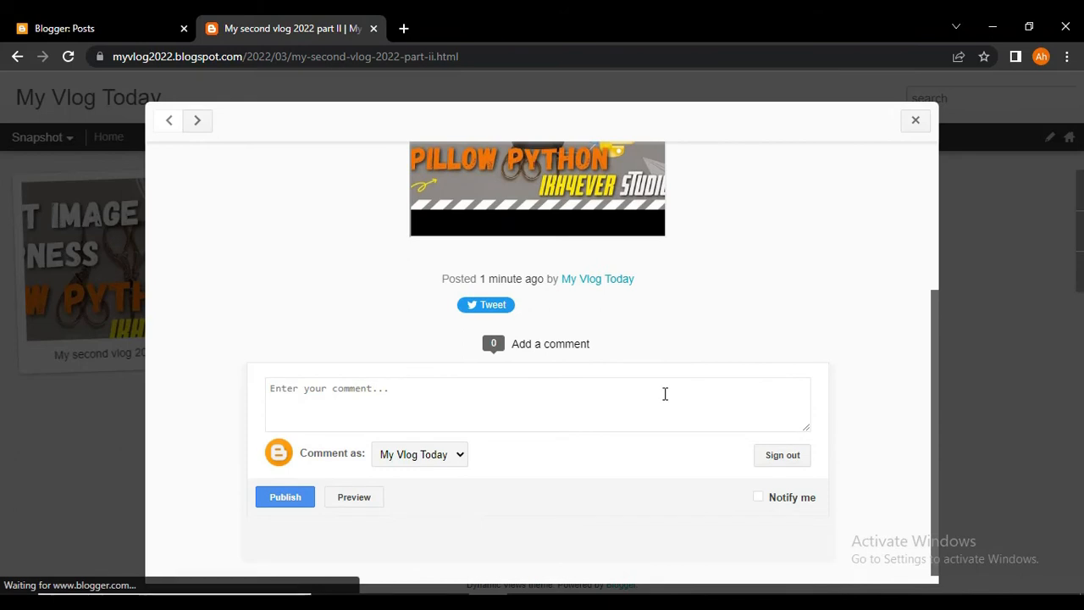
click(352, 416)
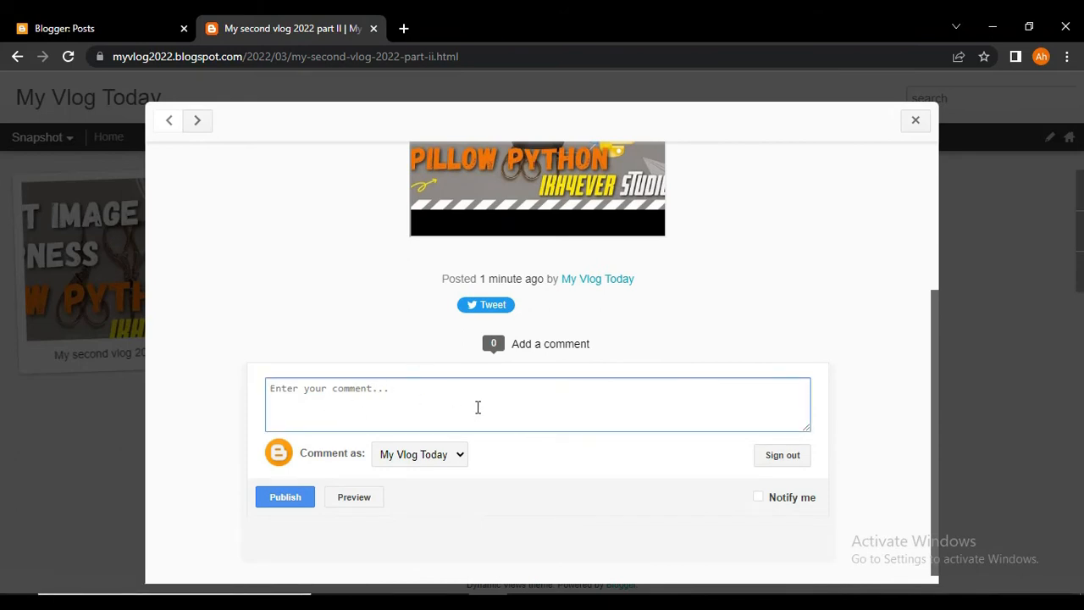
text(rel)
click(283, 506)
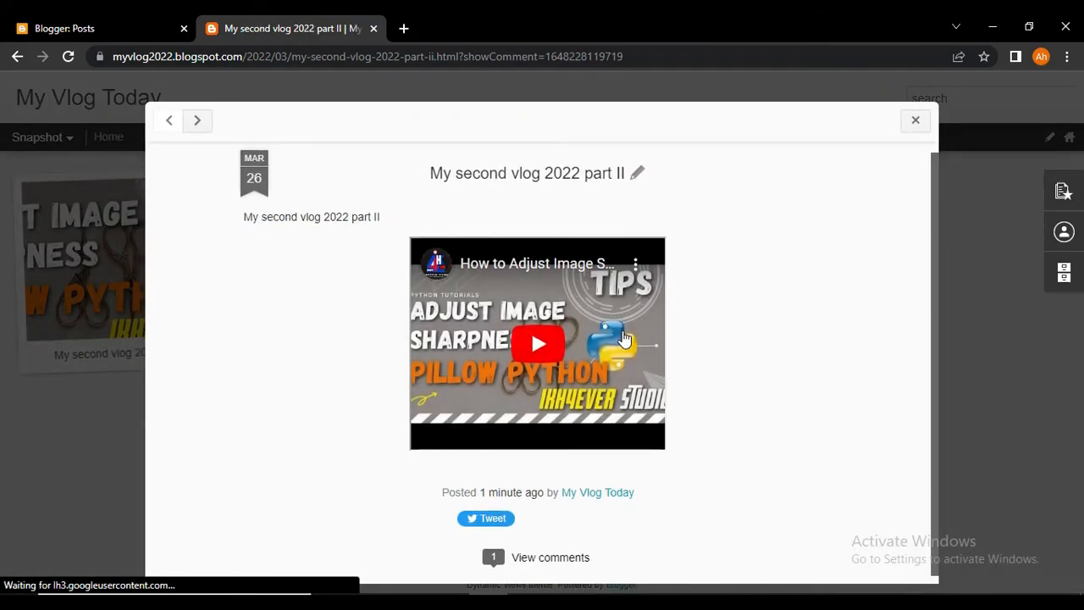
Step: View the comments of the second vlog post and check the text of the published comment
click(552, 559)
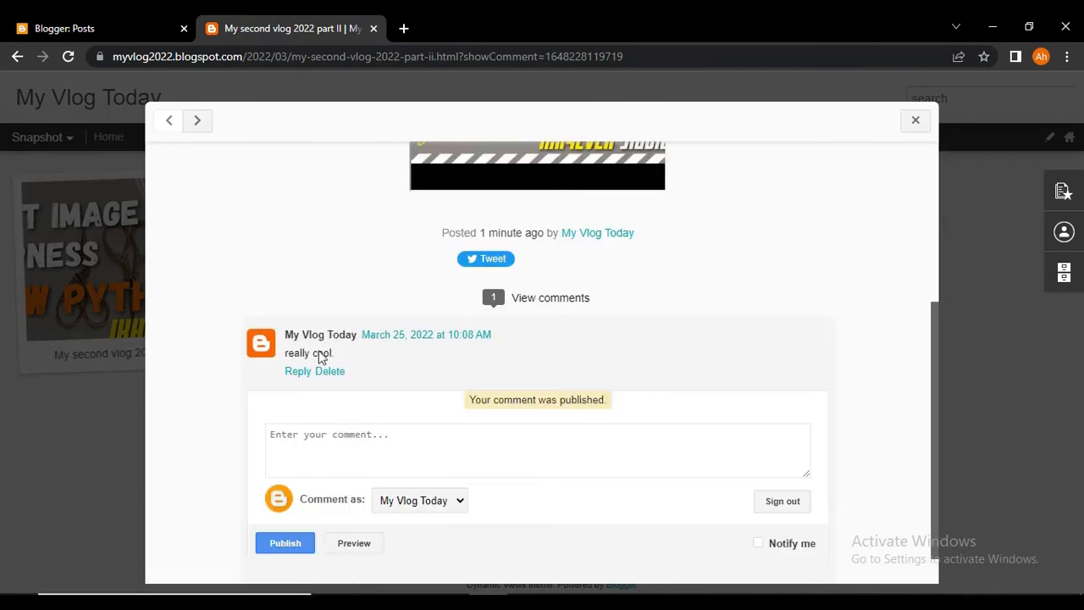
drag(286, 355, 348, 361)
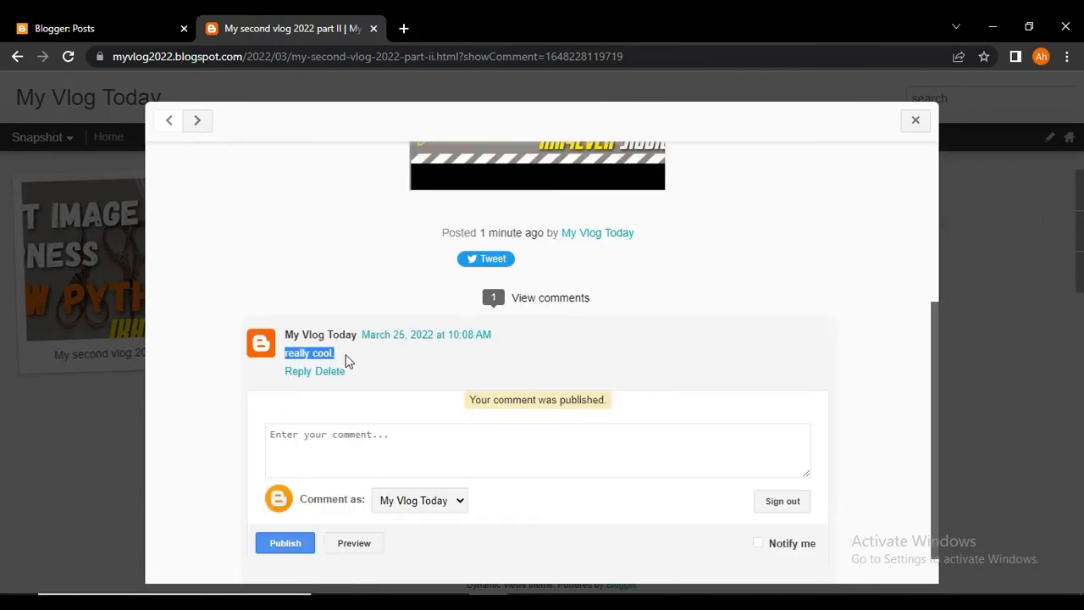
click(464, 366)
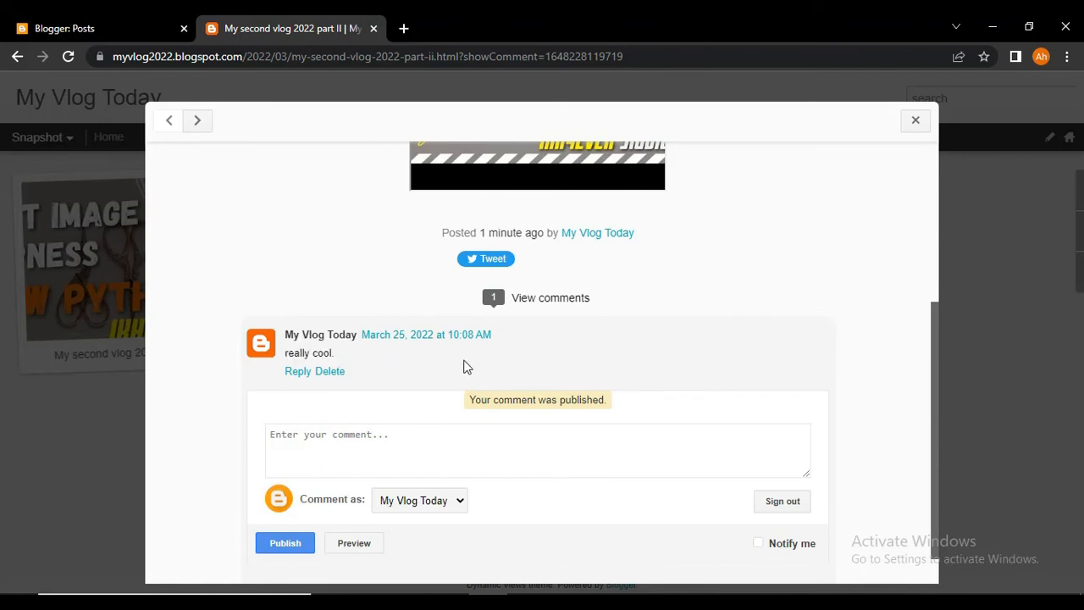
click(425, 434)
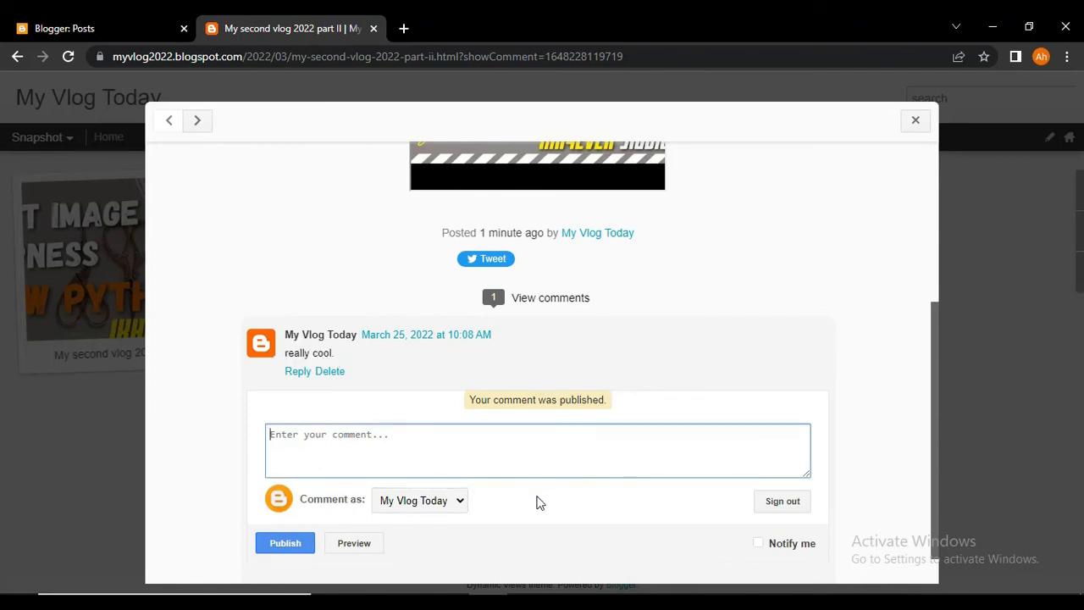
click(856, 348)
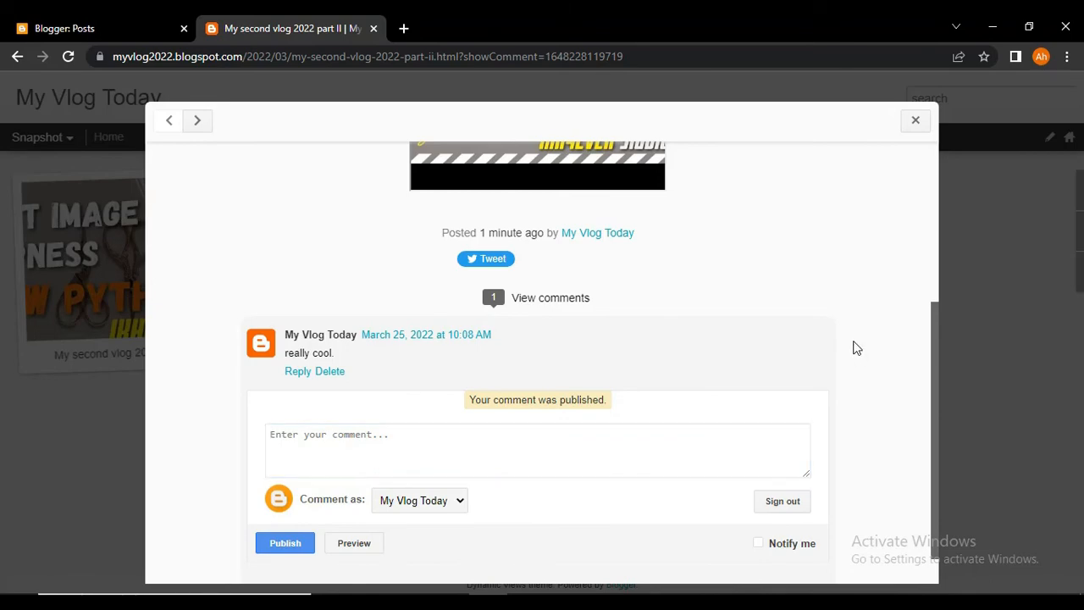
Step: Close the second post, search the blog for "hello everyone" and open the first vlog post from the results
click(914, 119)
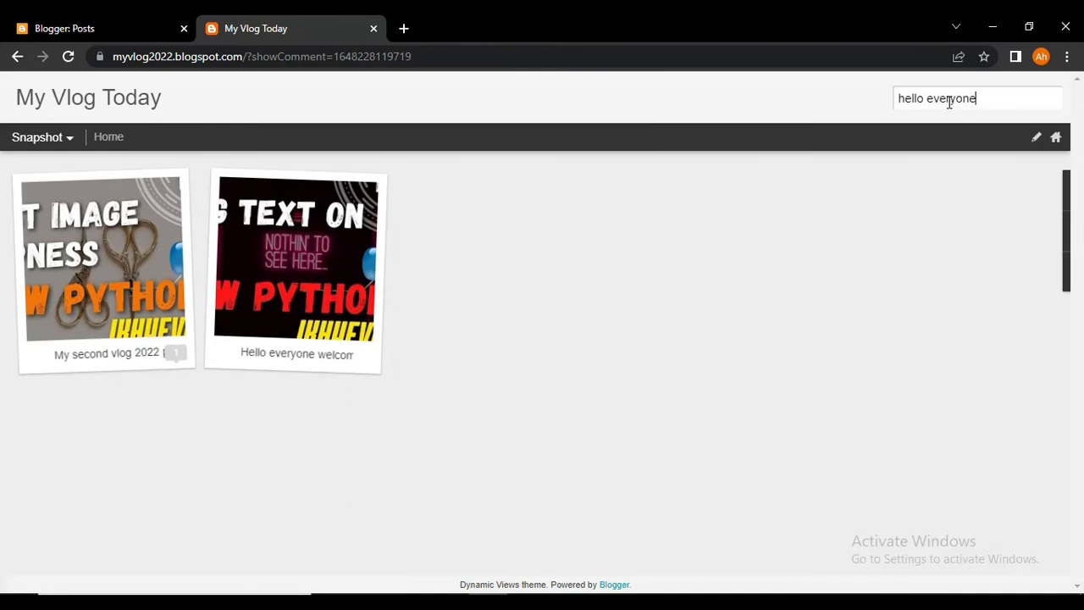
key(Return)
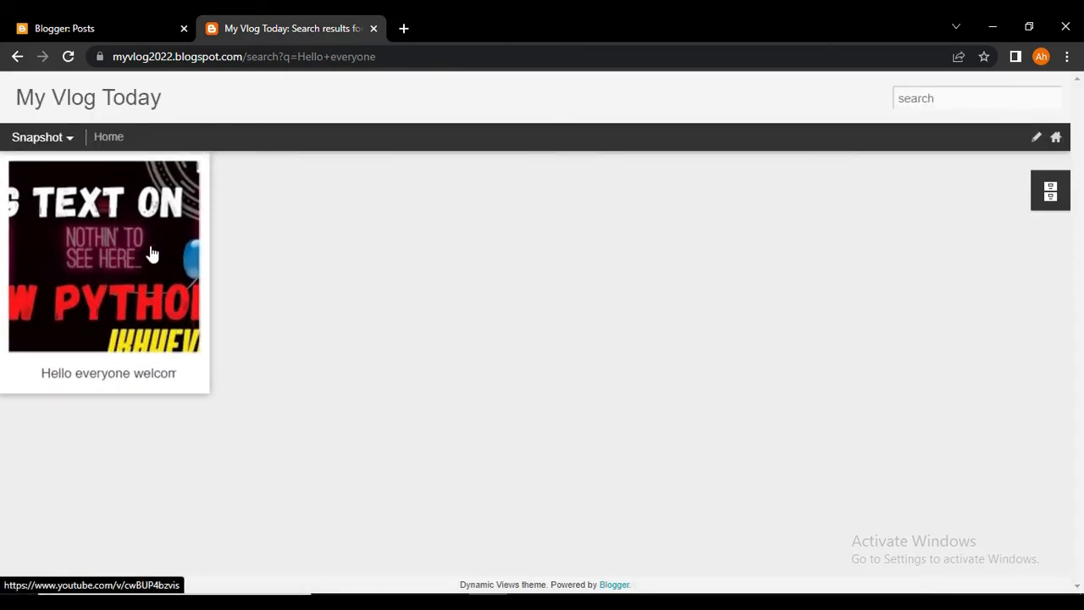
click(99, 275)
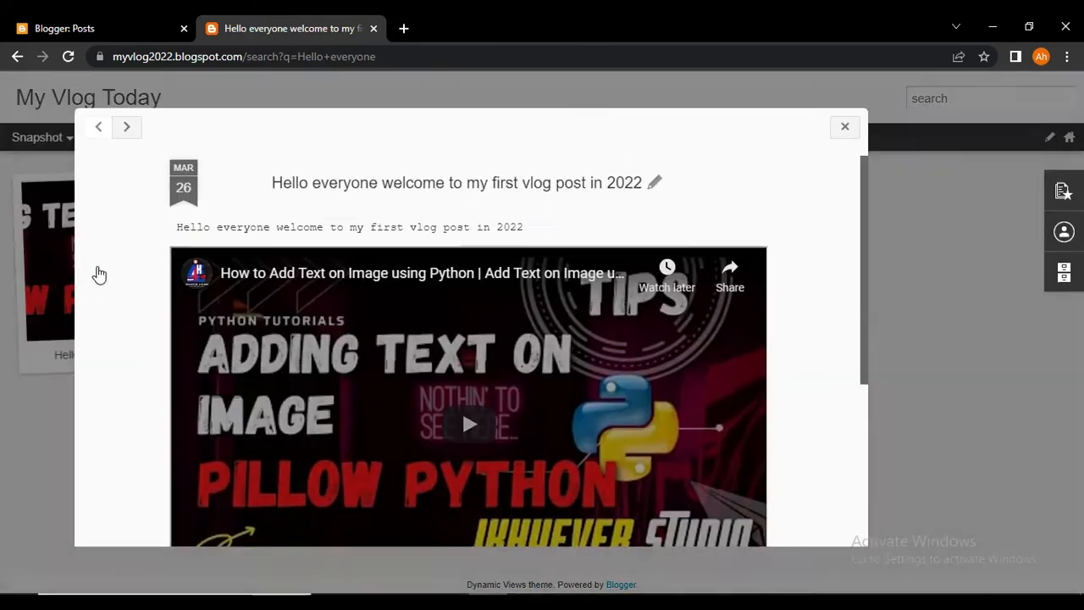
Step: Publish the comment "so good" on the post "Hello everyone welcome to my first vlog post in 2022"
scroll(597, 368, down, 3)
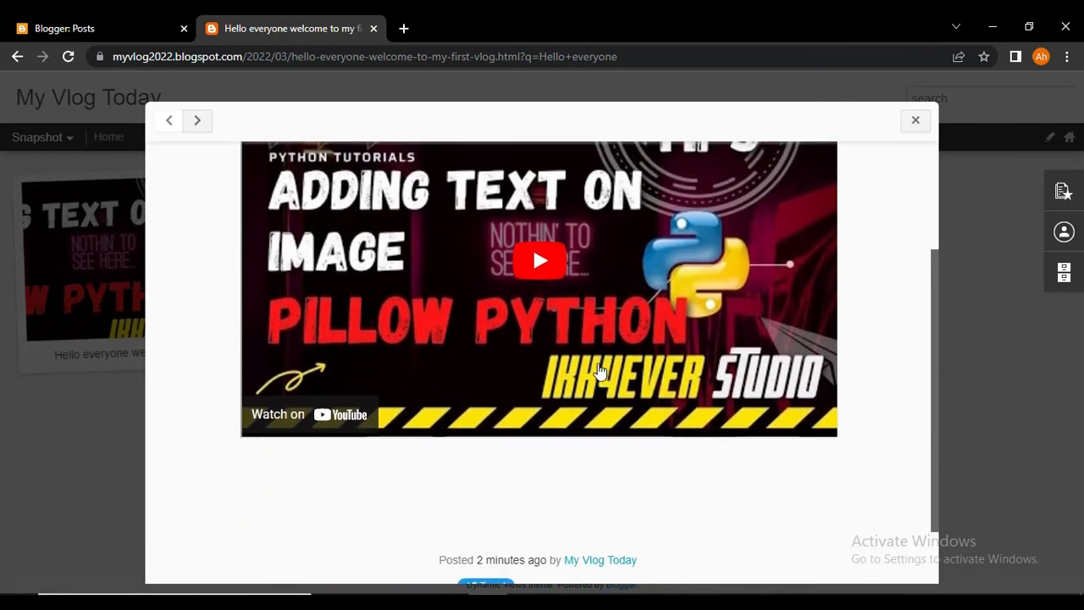
scroll(599, 371, down, 2)
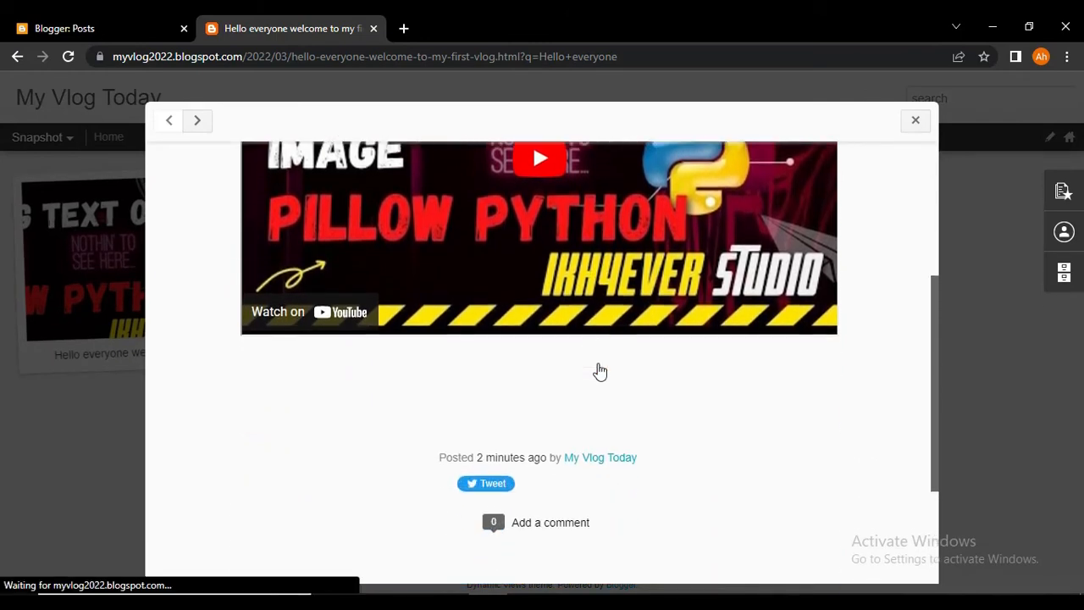
scroll(599, 370, down, 1)
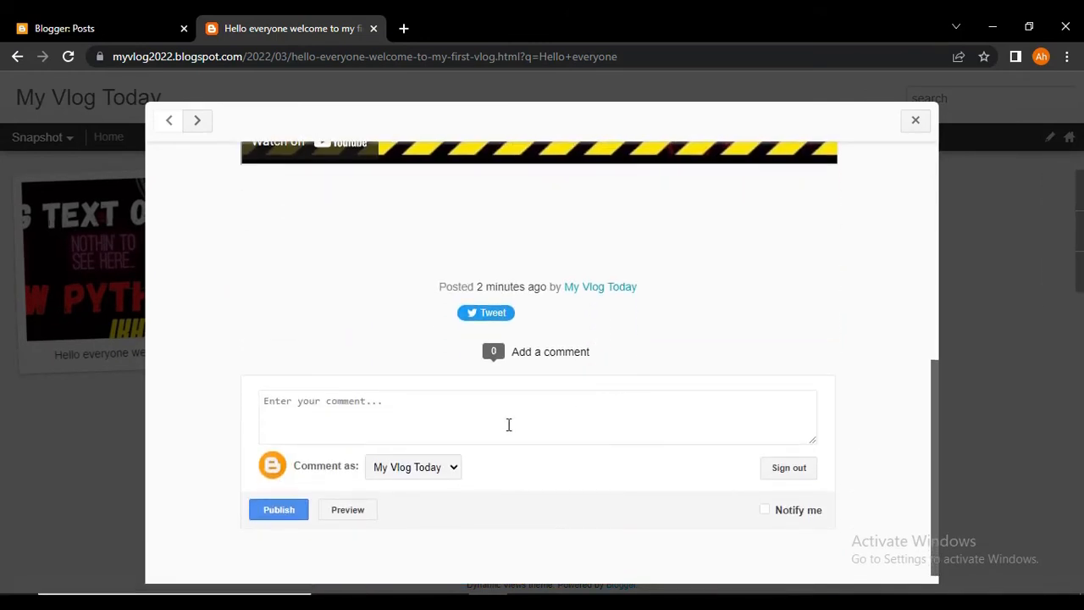
click(463, 410)
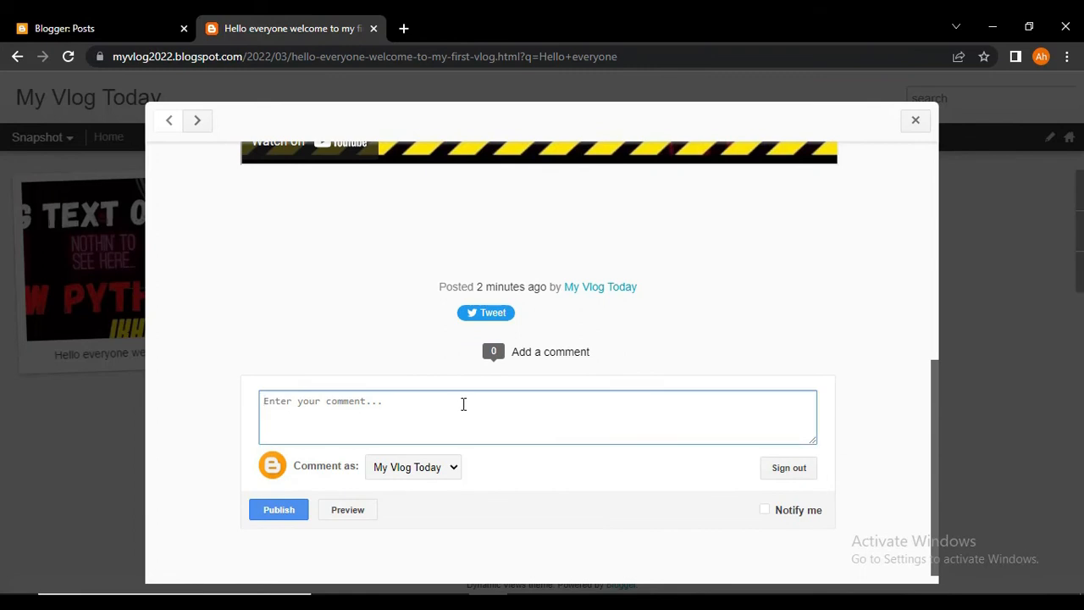
text(so good)
click(282, 512)
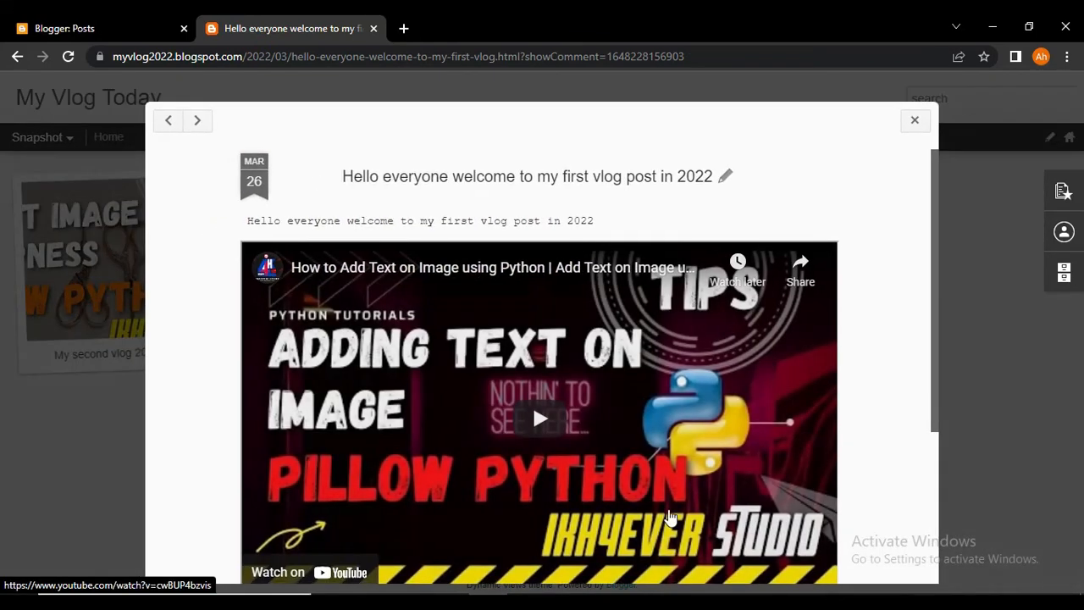
Step: Check the published comment under the first vlog post and close the post
scroll(584, 435, down, 3)
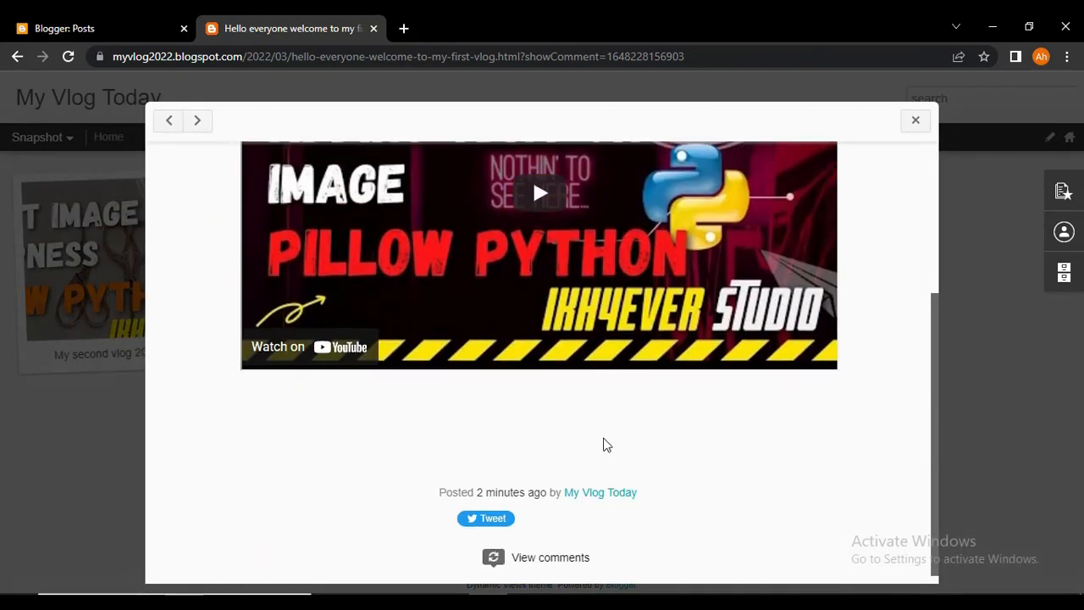
scroll(636, 453, down, 3)
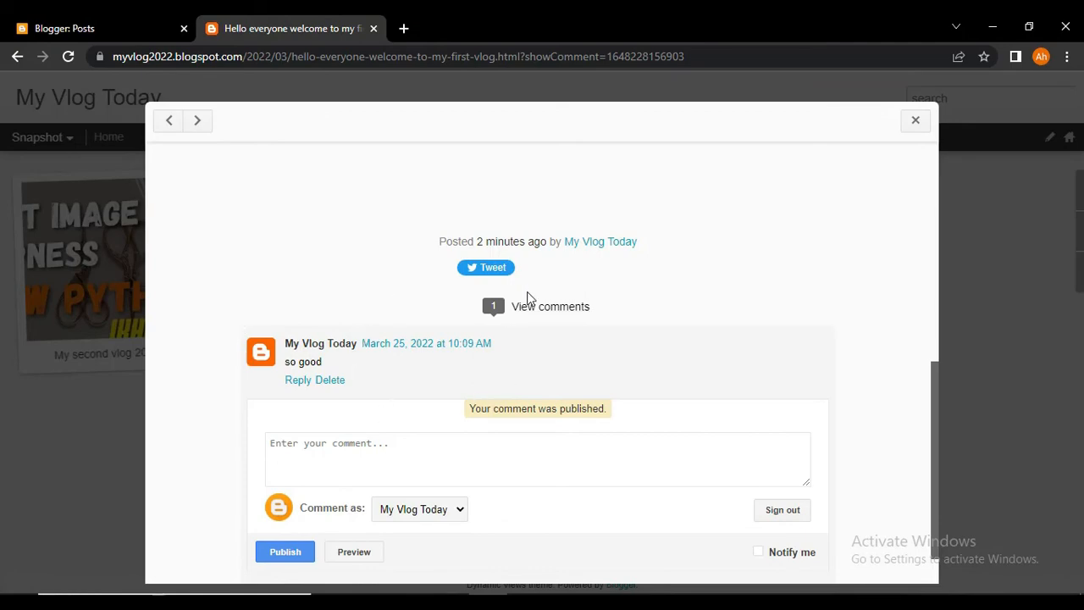
click(915, 121)
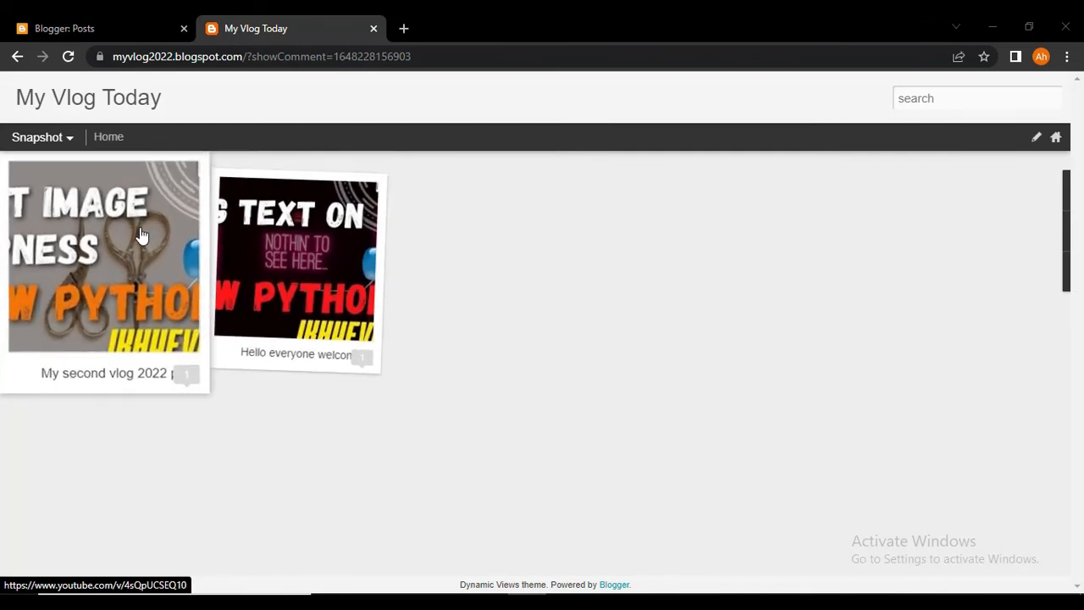
Step: Return to the Blogger dashboard and view the list of comments left on the blog
click(127, 27)
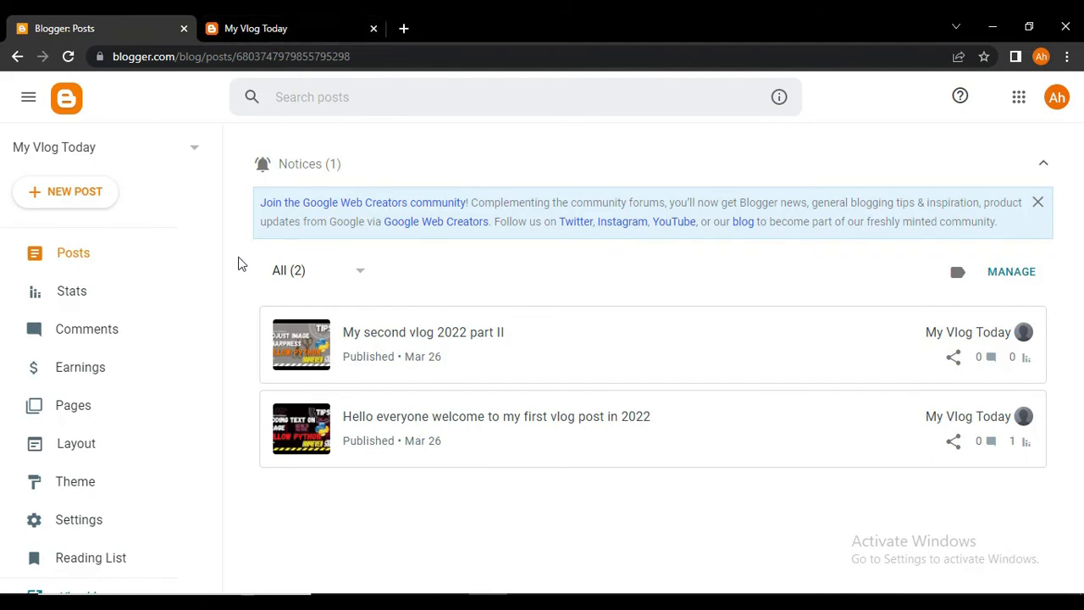
scroll(90, 414, down, 1)
scroll(90, 414, down, 1)
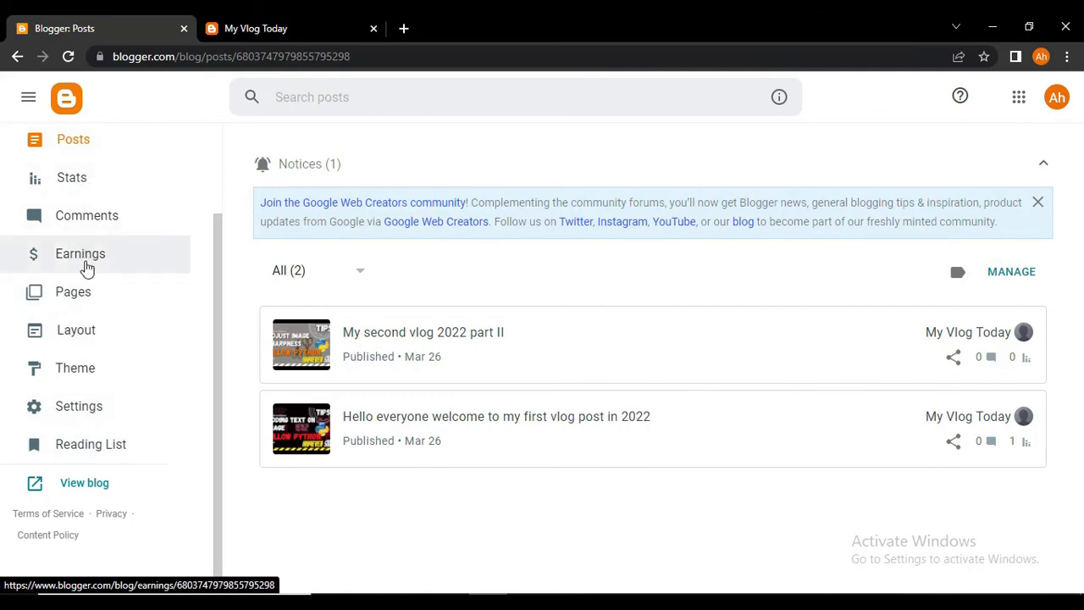
click(96, 237)
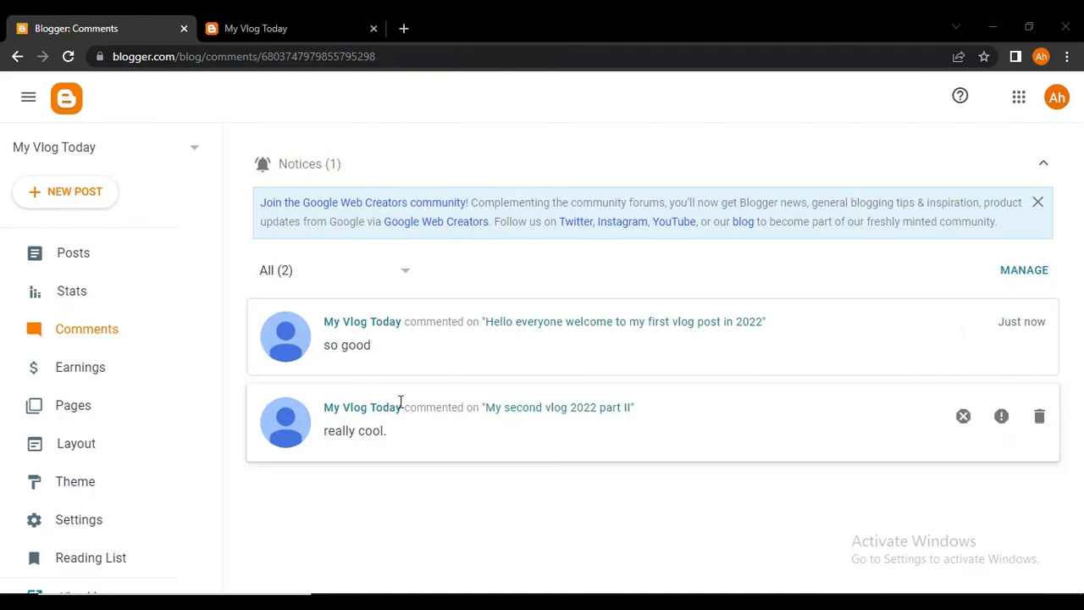
Step: Review the comment under the first vlog post on the live blog and return to the dashboard's comment list
click(317, 28)
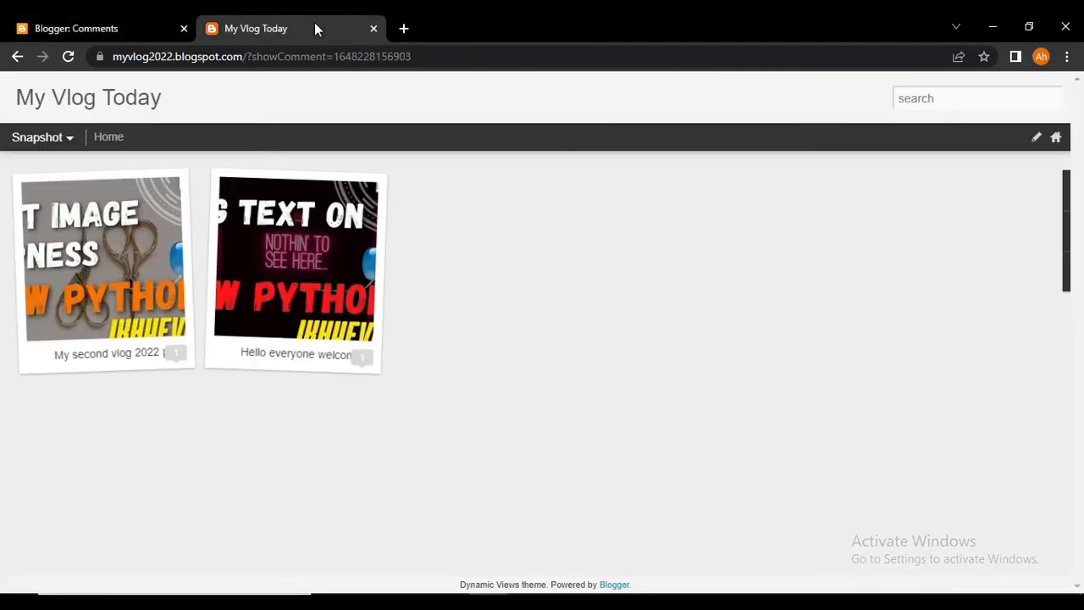
click(375, 375)
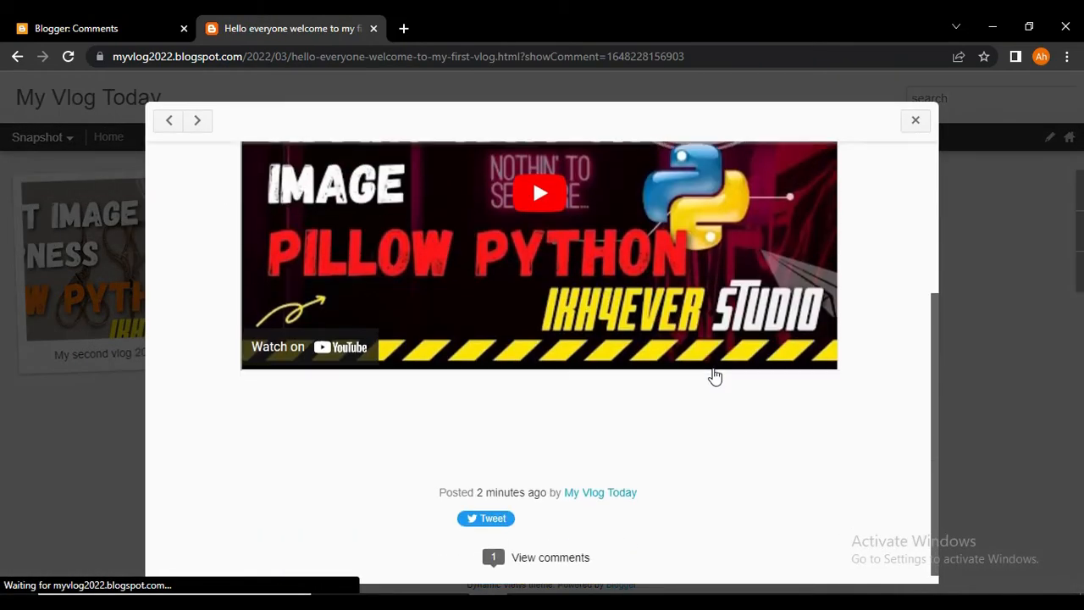
click(553, 556)
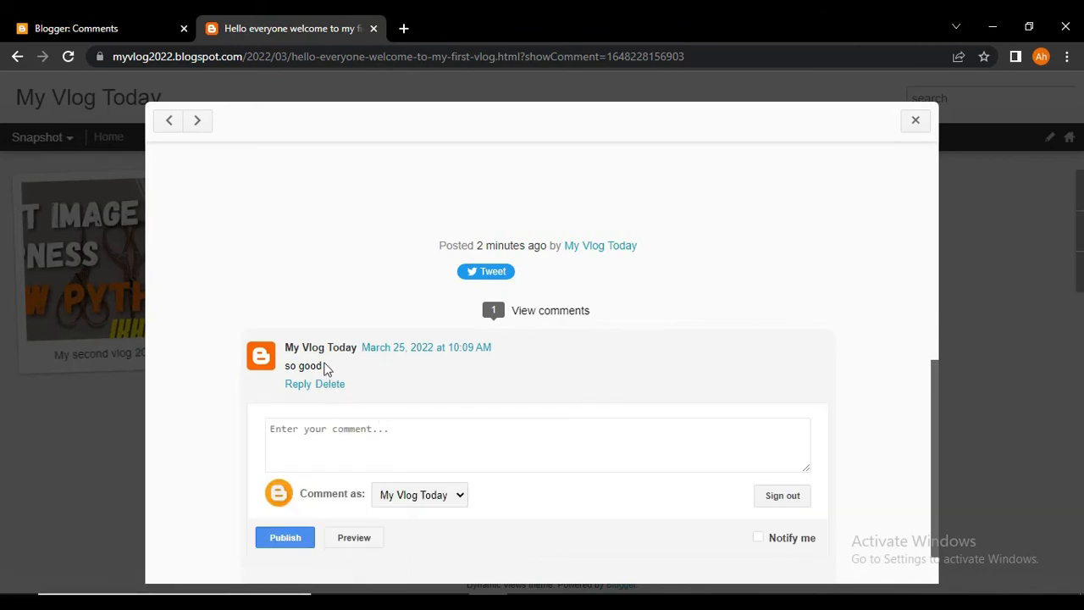
click(107, 28)
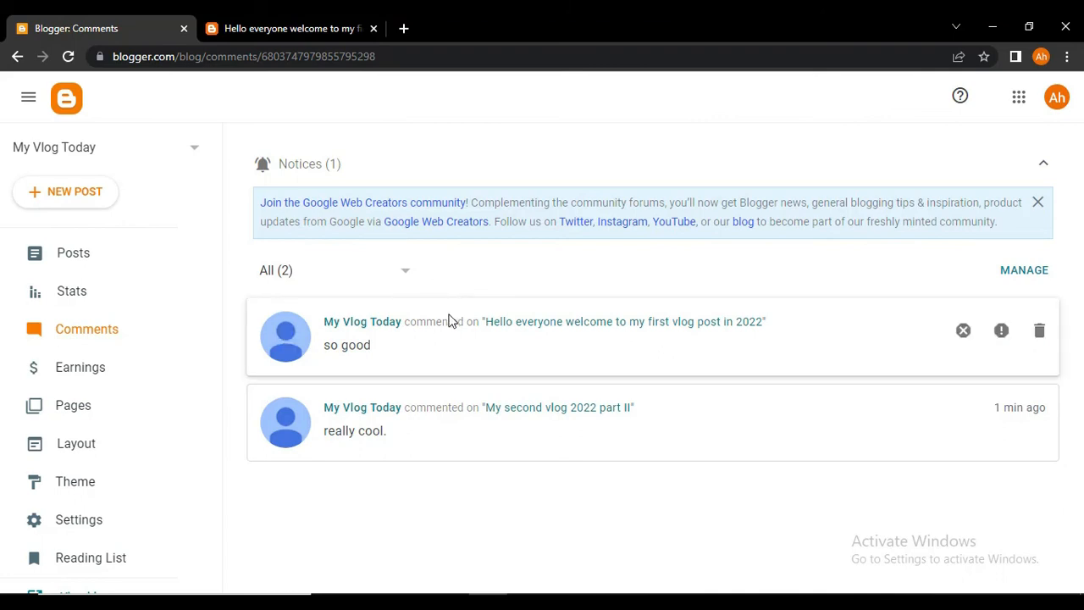
Step: Open the Blogger reading list and look through the Blogger Buzz articles
scroll(141, 437, down, 3)
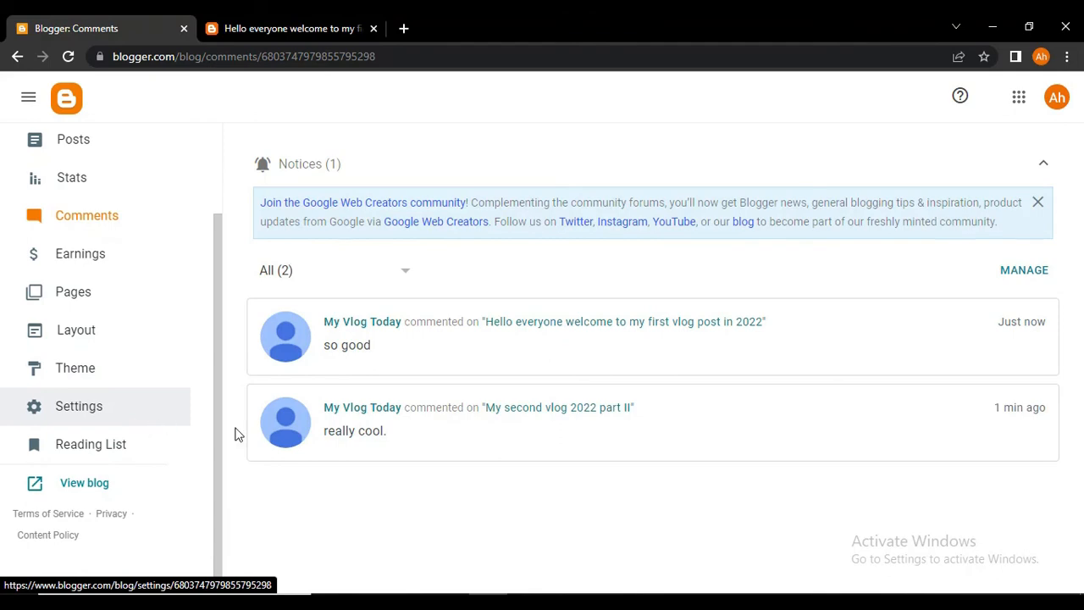
click(142, 451)
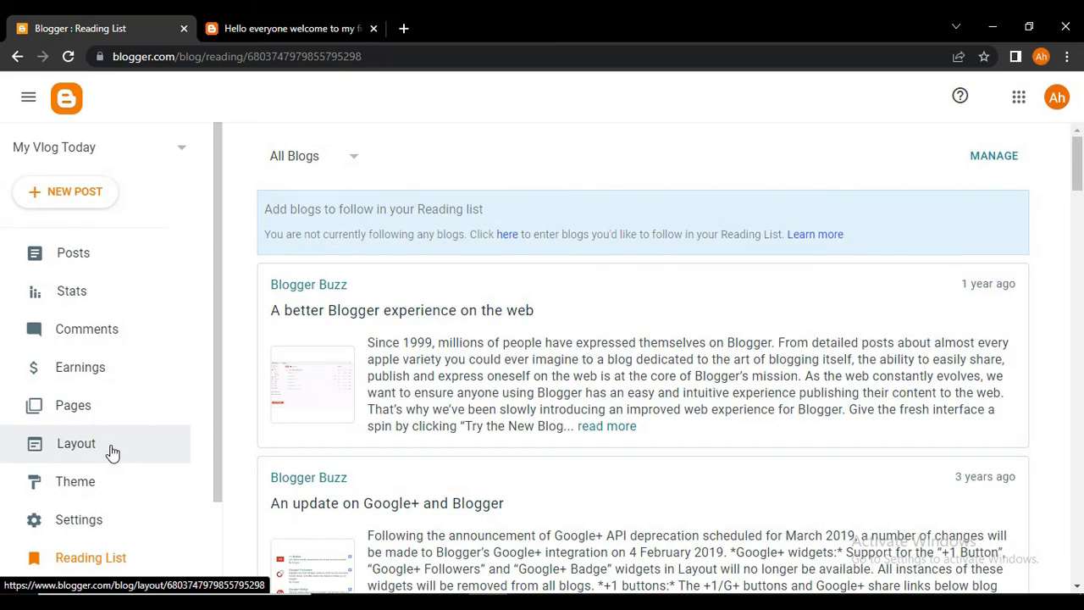
scroll(795, 329, down, 7)
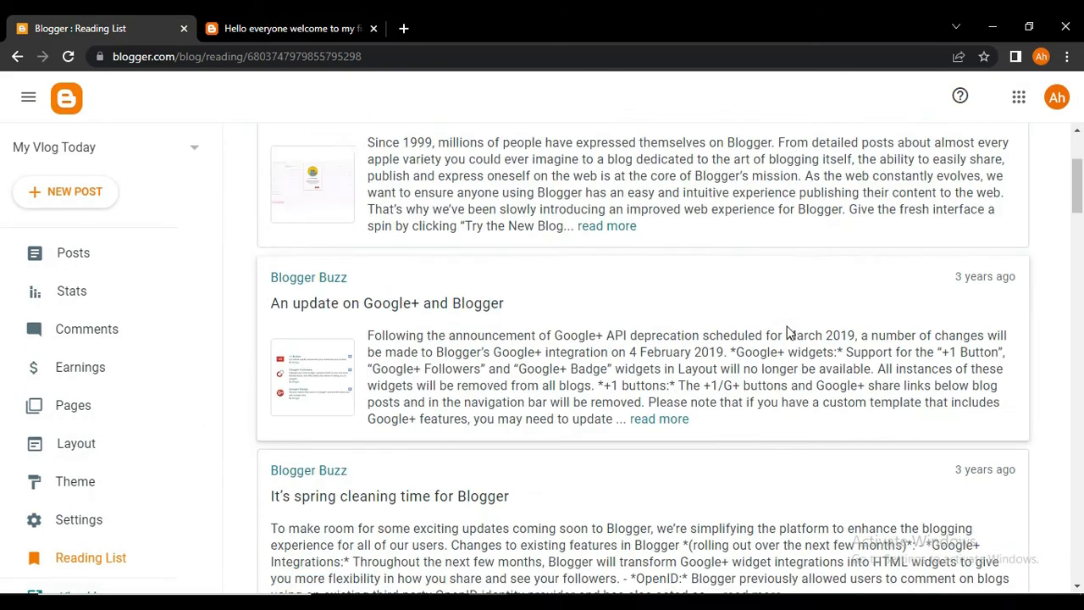
Step: Open the blog's layout and examine the gadgets in the main and sidebar-right-1 sections
scroll(788, 331, down, 1)
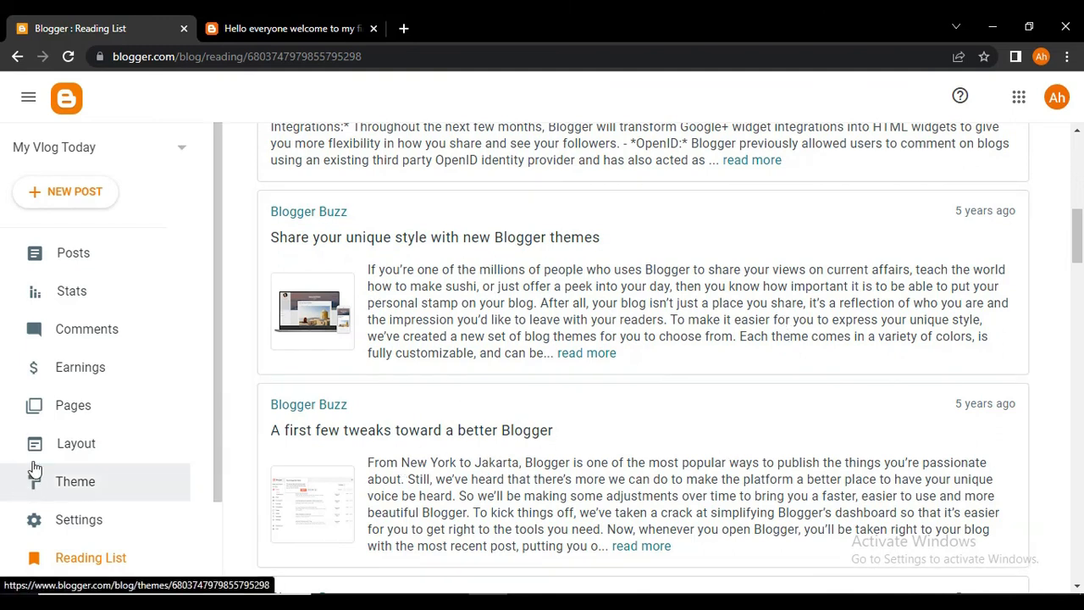
click(80, 444)
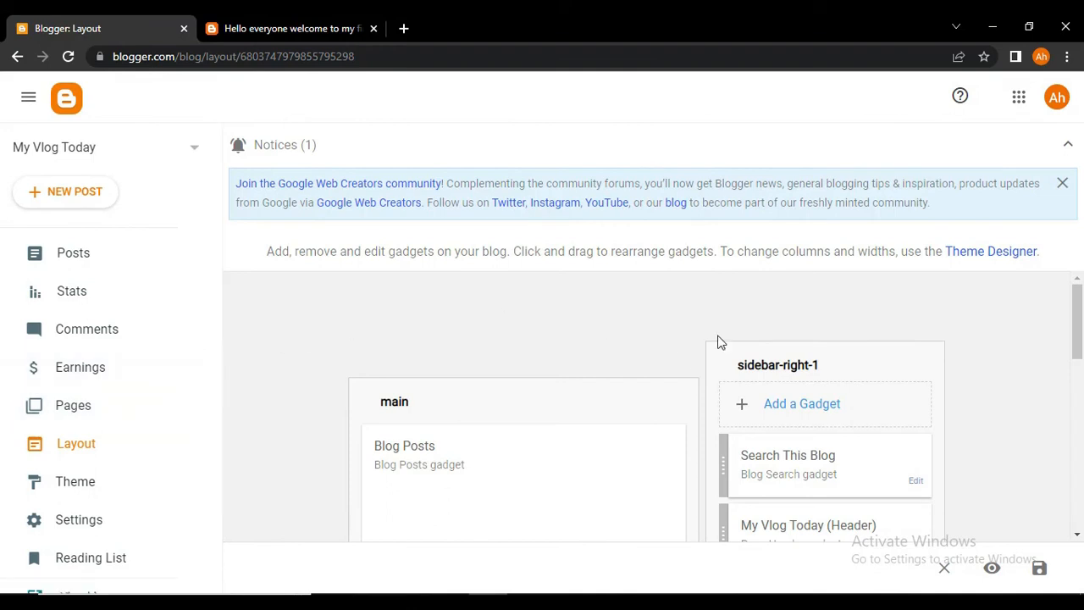
scroll(719, 341, down, 3)
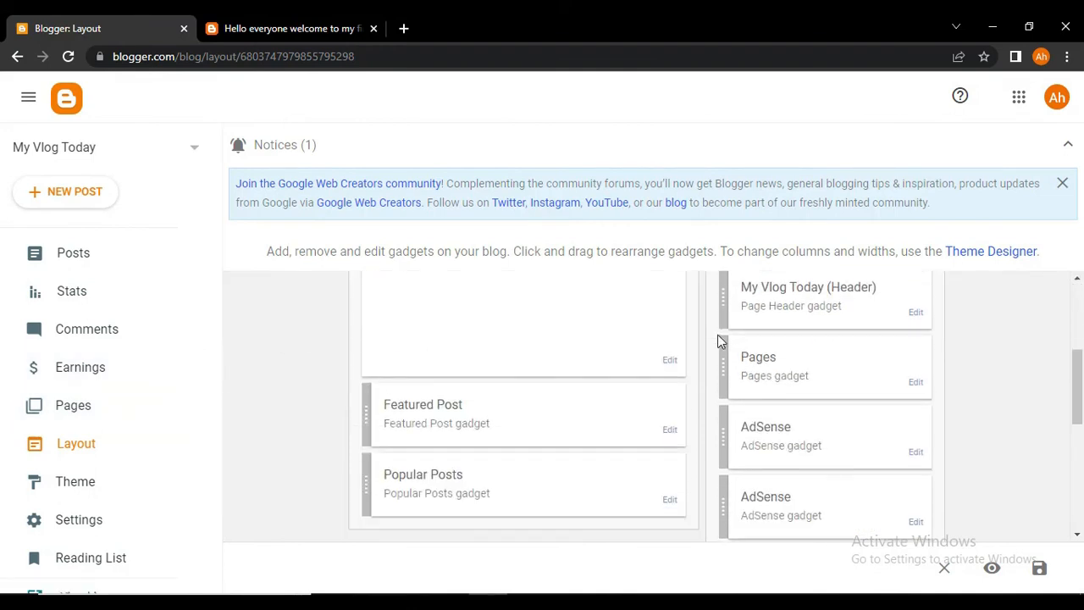
scroll(718, 334, down, 2)
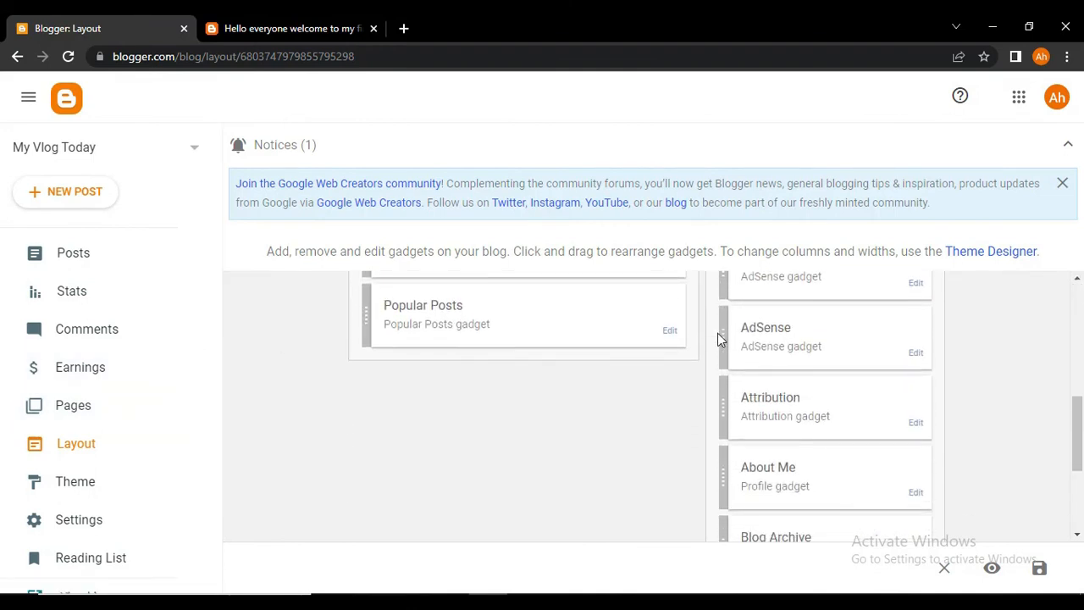
scroll(718, 333, down, 2)
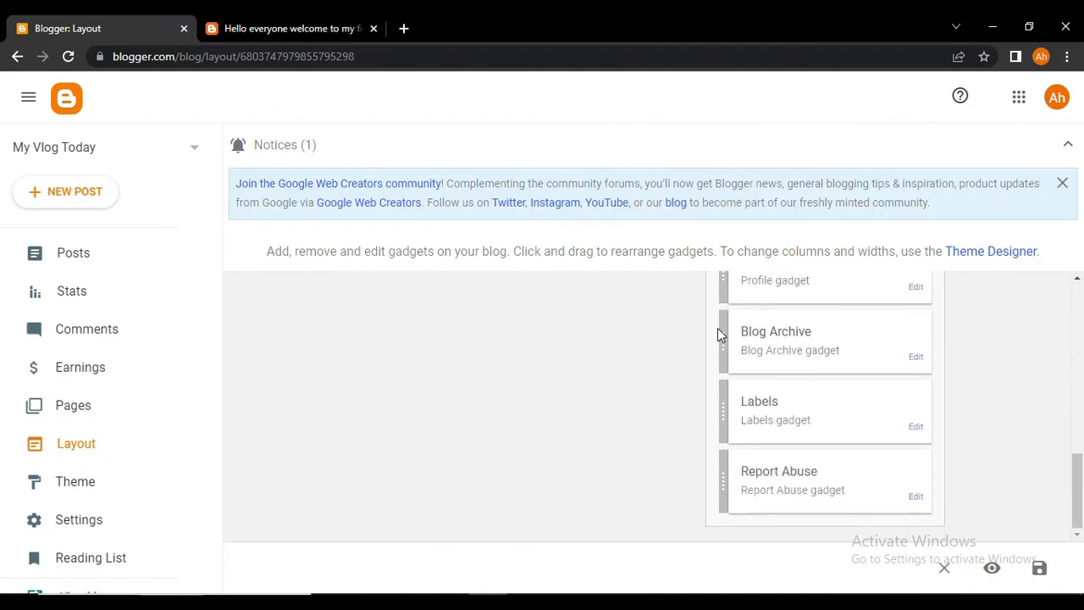
scroll(717, 330, up, 8)
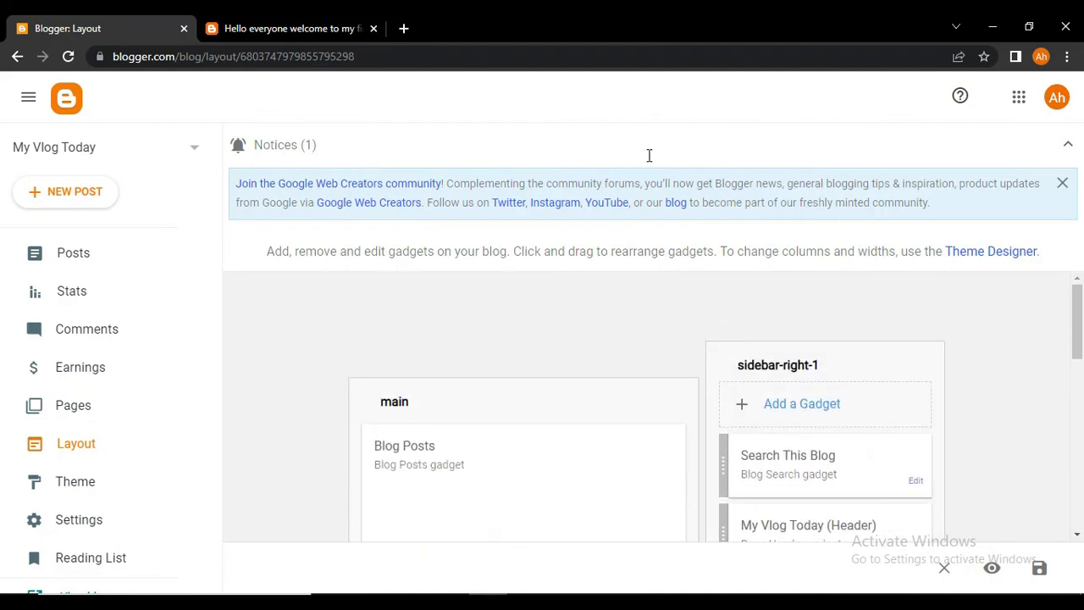
Step: Close the first vlog post on the live blog and return to the blog's home view
click(261, 23)
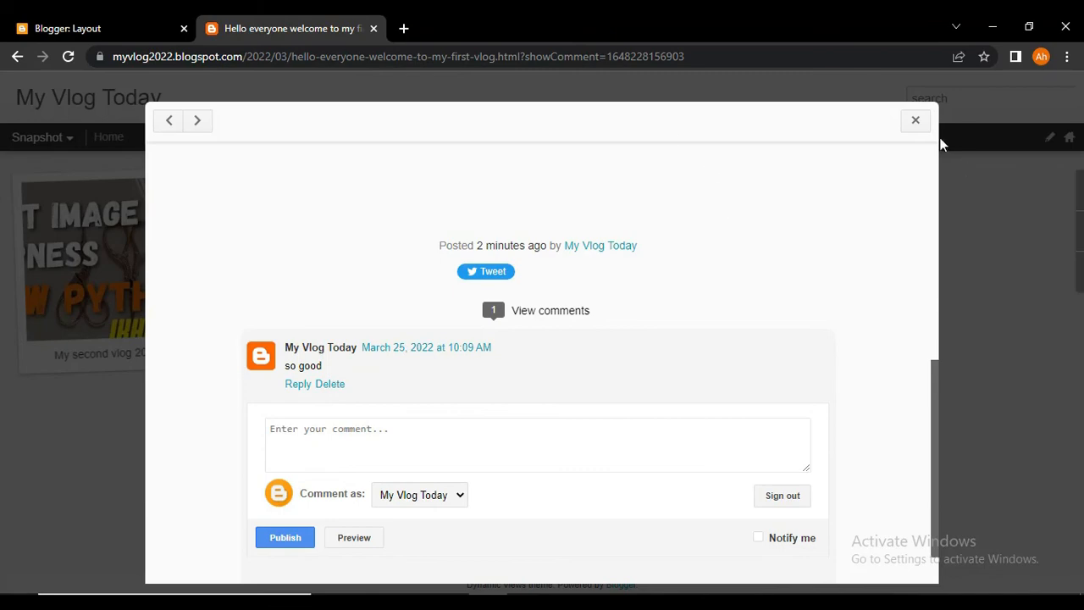
click(911, 122)
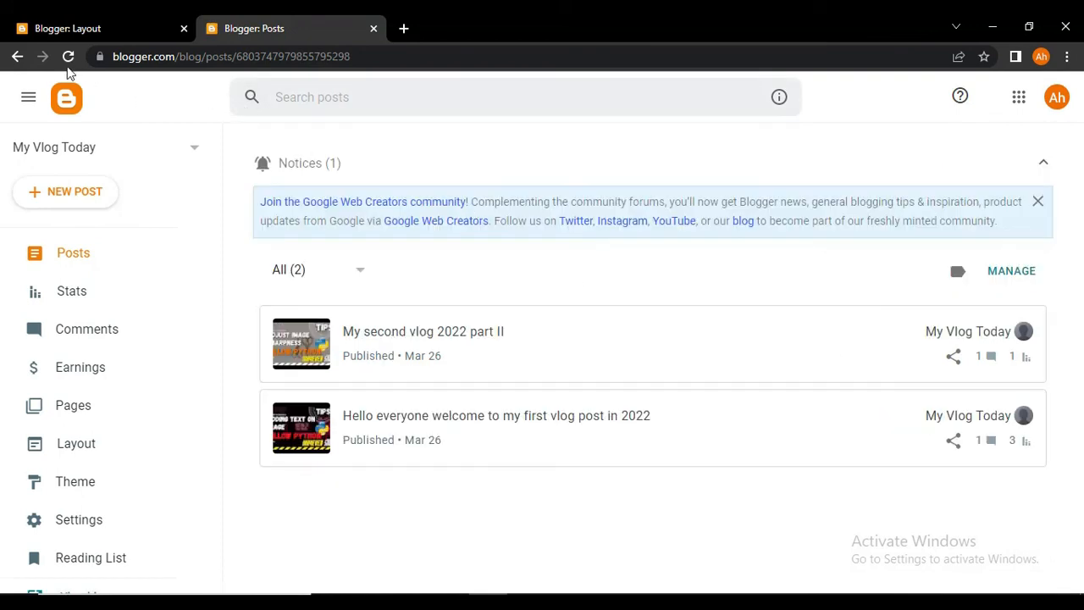
click(7, 57)
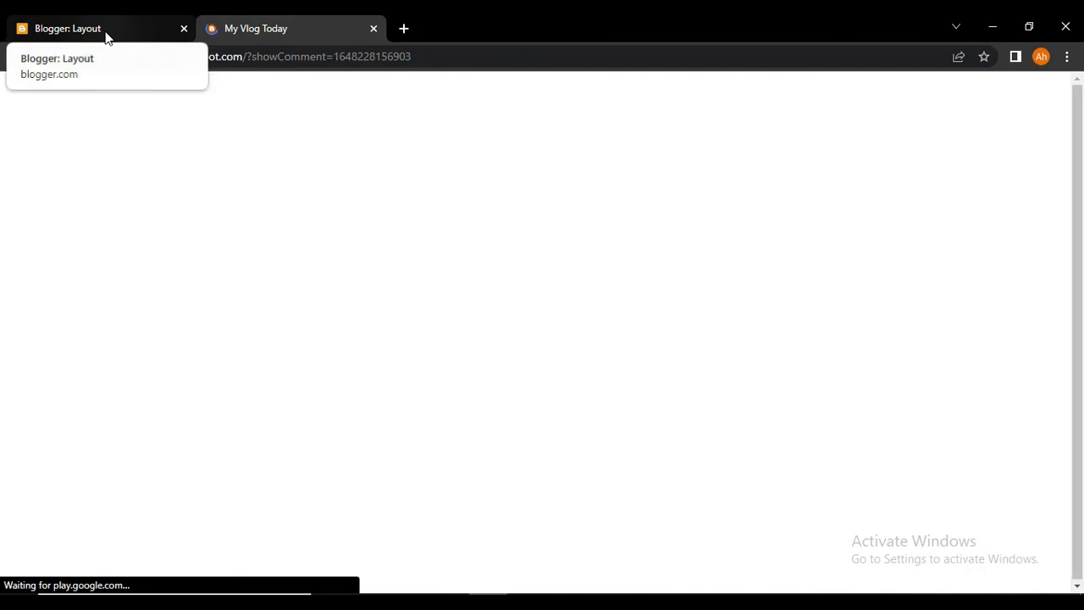
Step: Return to the dashboard's layout view and look through the gadgets from Blog Posts down to Report Abuse again
click(105, 31)
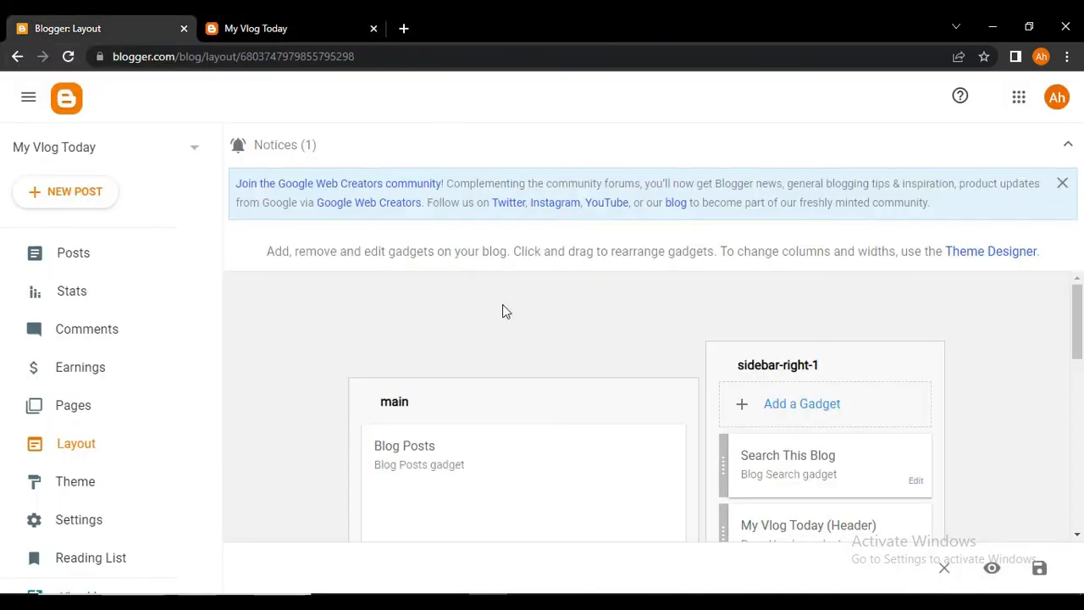
scroll(597, 311, down, 3)
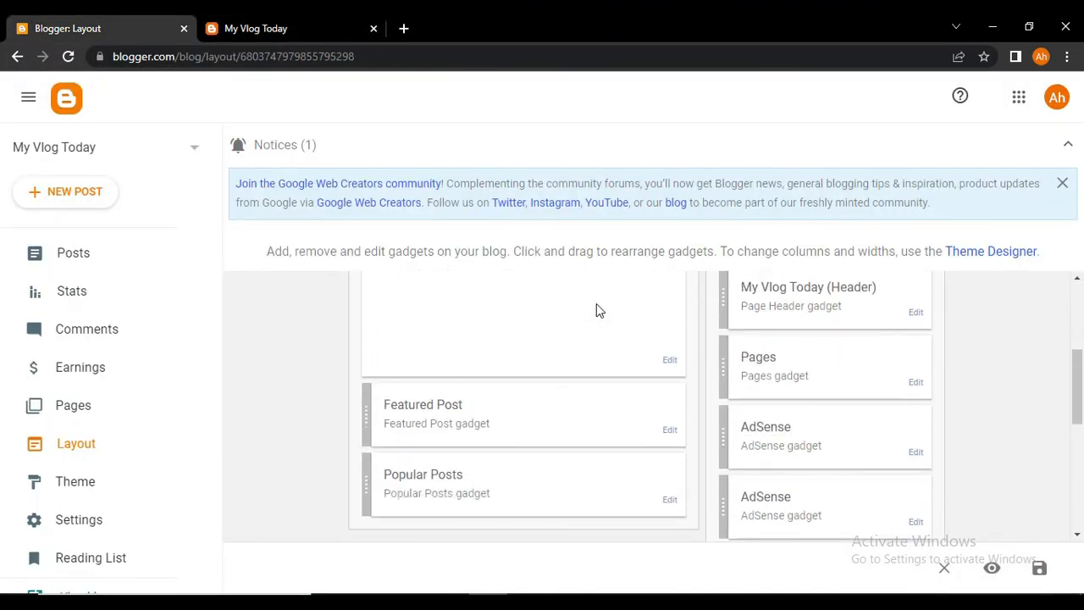
scroll(597, 310, down, 3)
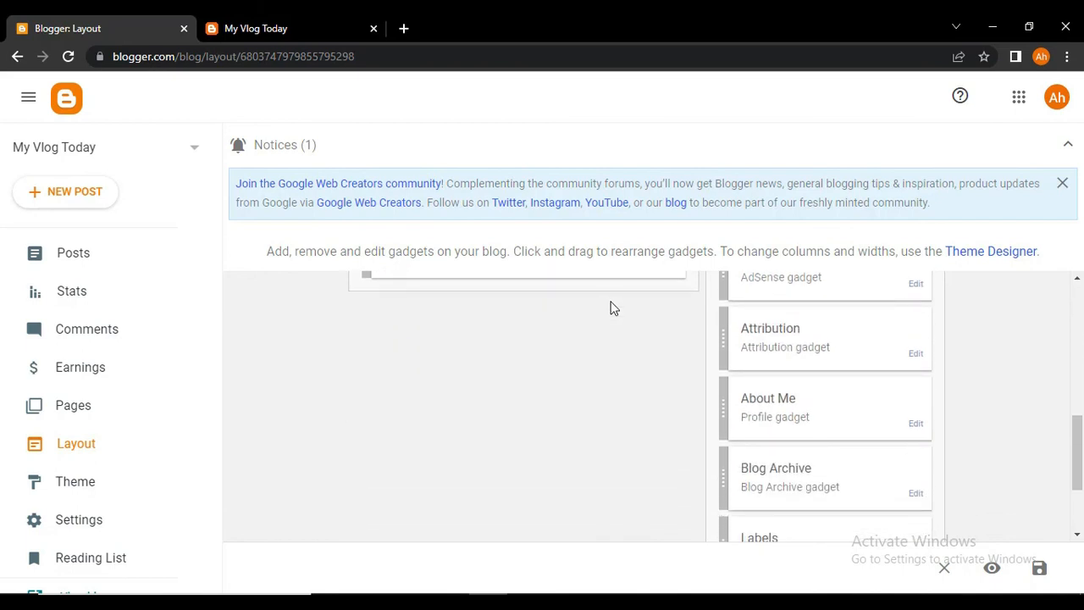
scroll(612, 307, down, 2)
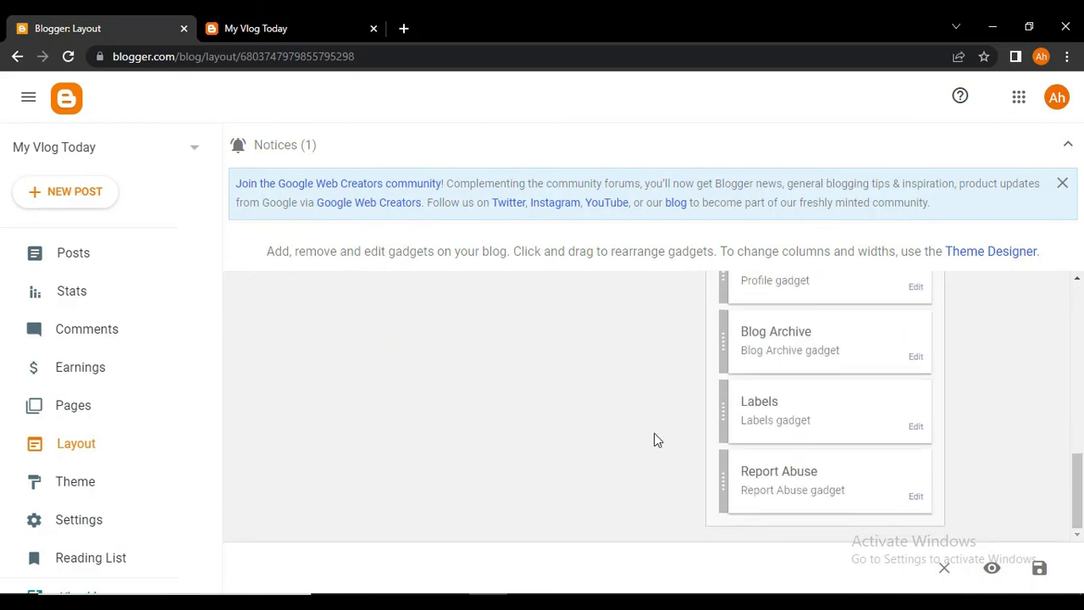
scroll(708, 406, up, 10)
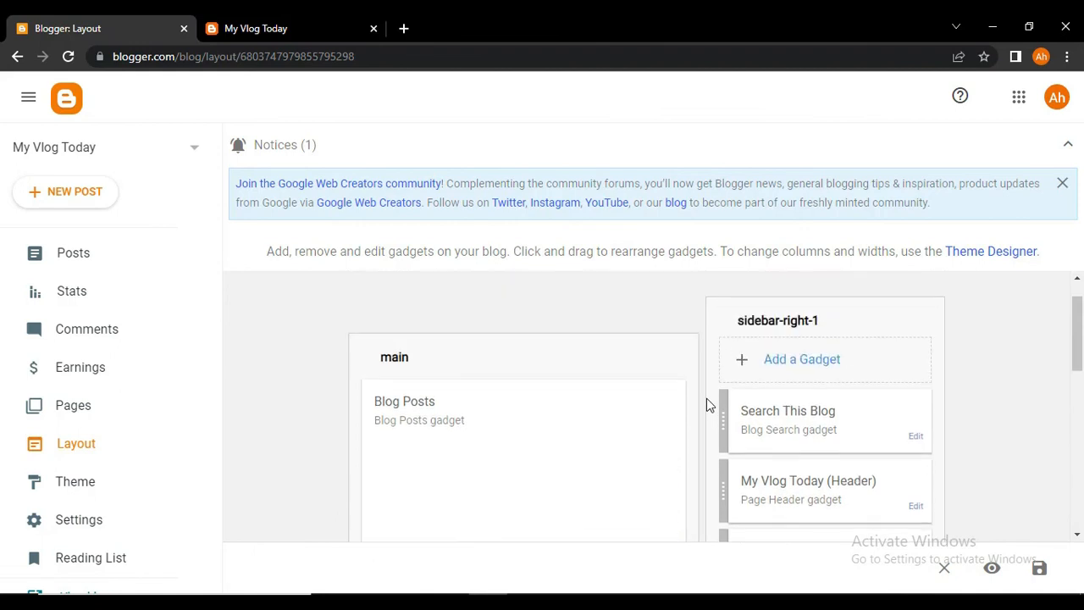
scroll(96, 476, down, 2)
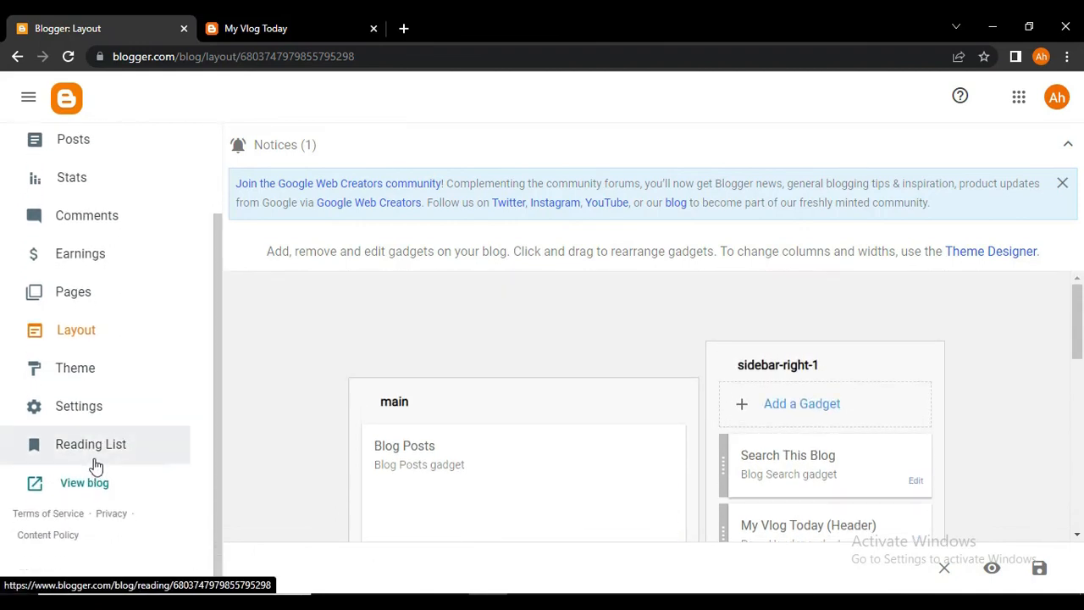
Step: Check the blog's list of pages and its list of posts
click(79, 299)
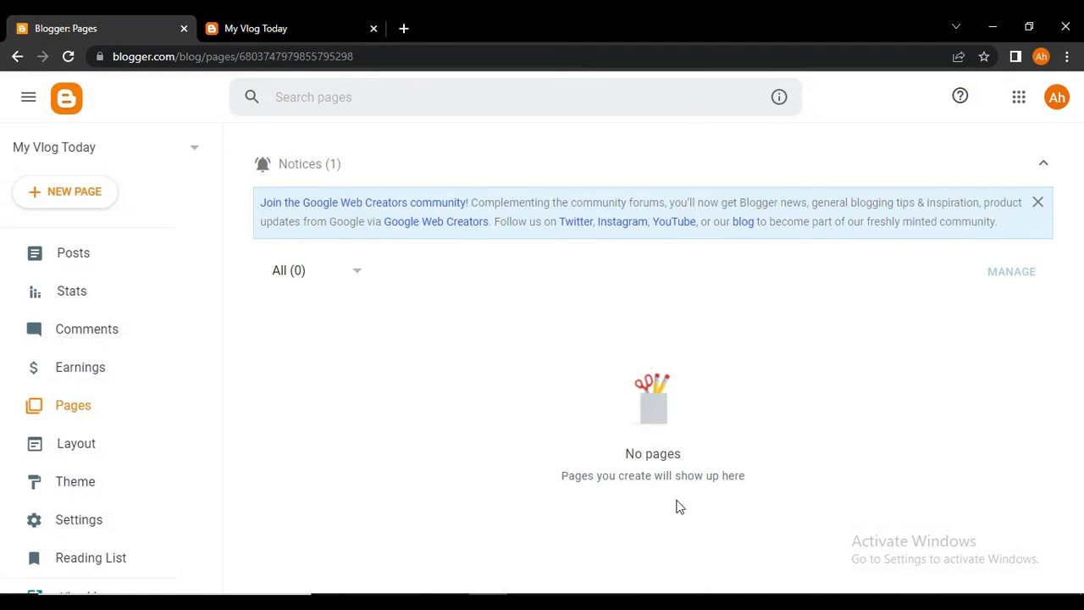
drag(561, 476, 778, 485)
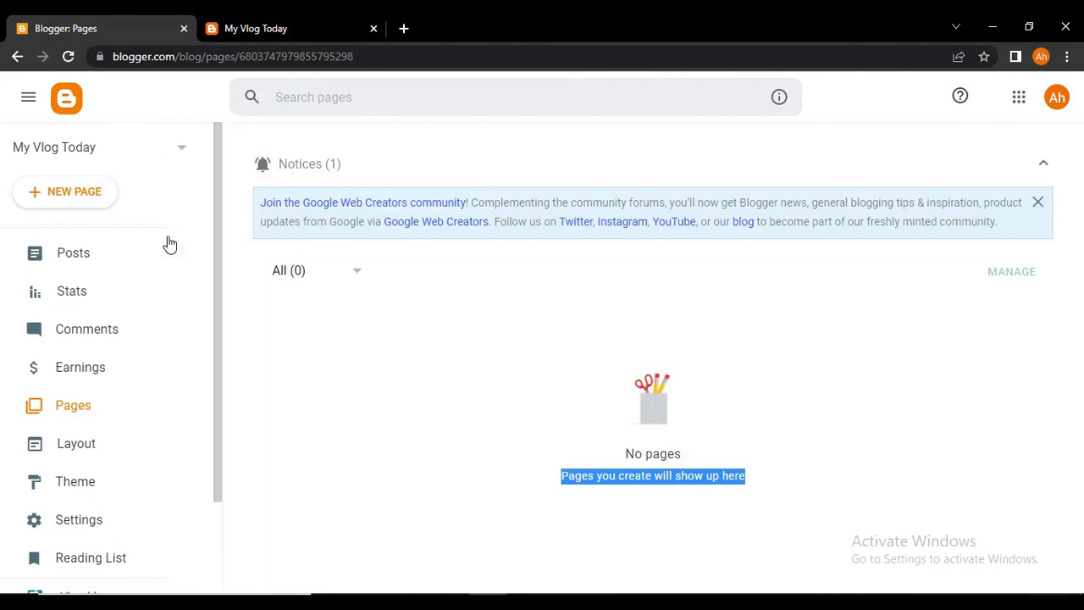
click(124, 261)
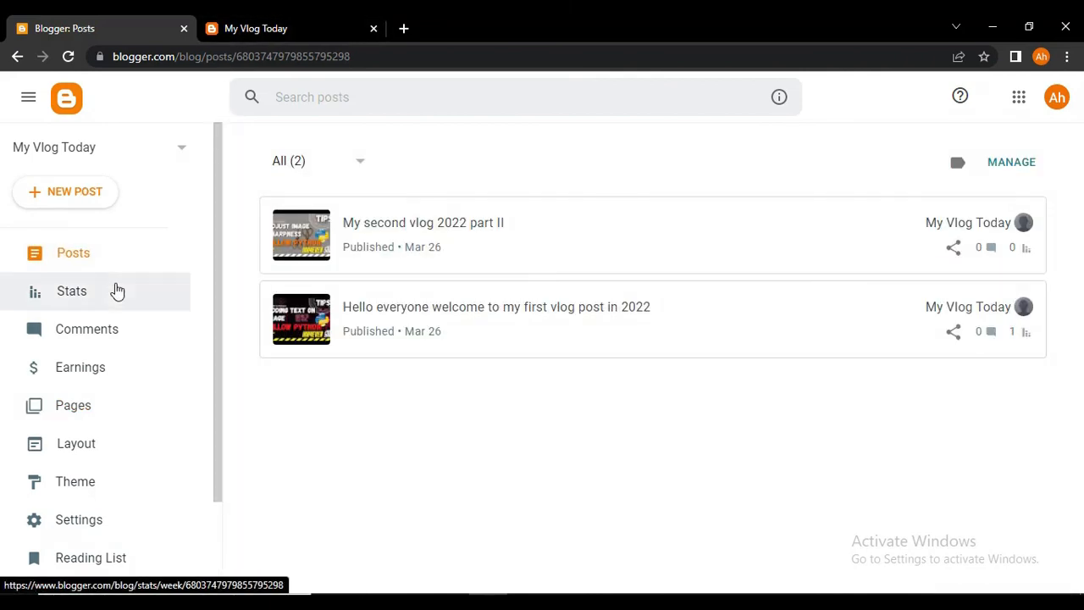
Step: Open the blog's stats and review the followers, views and comments figures for the blog, its posts and pages
click(117, 290)
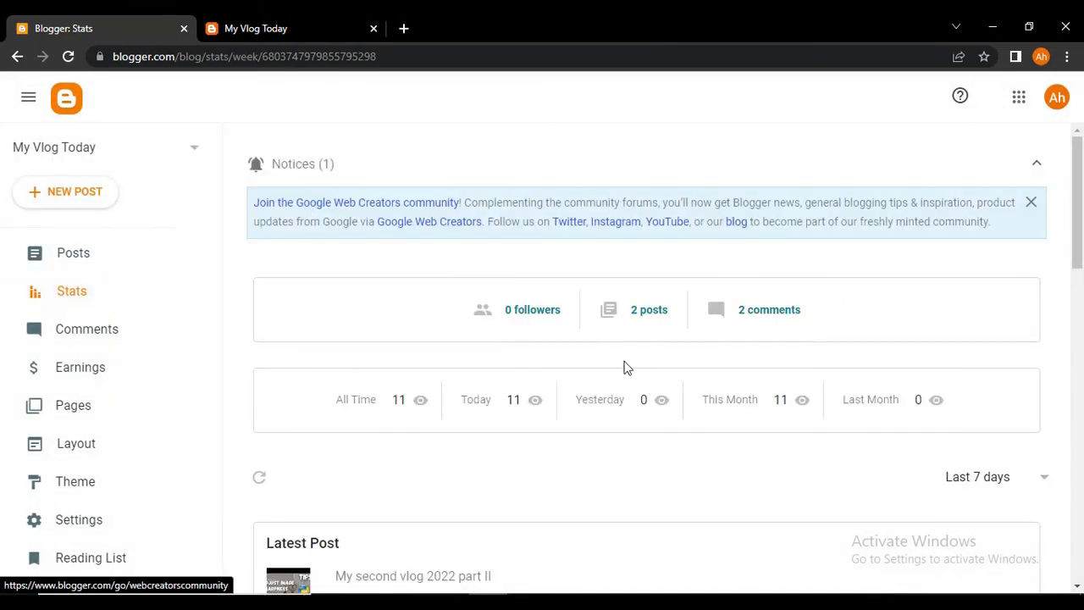
scroll(581, 397, down, 3)
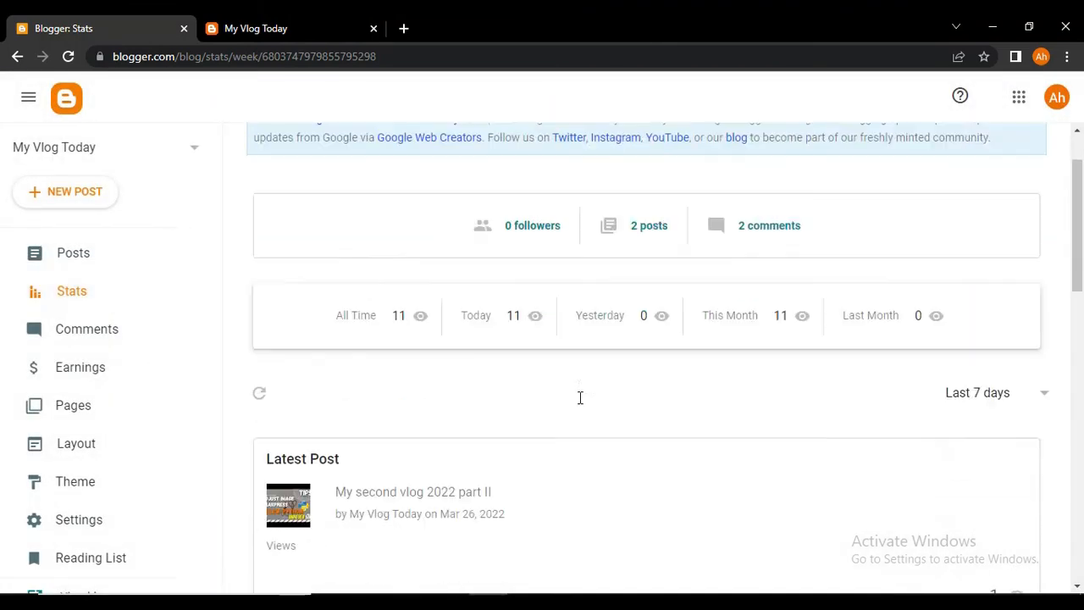
scroll(392, 321, down, 2)
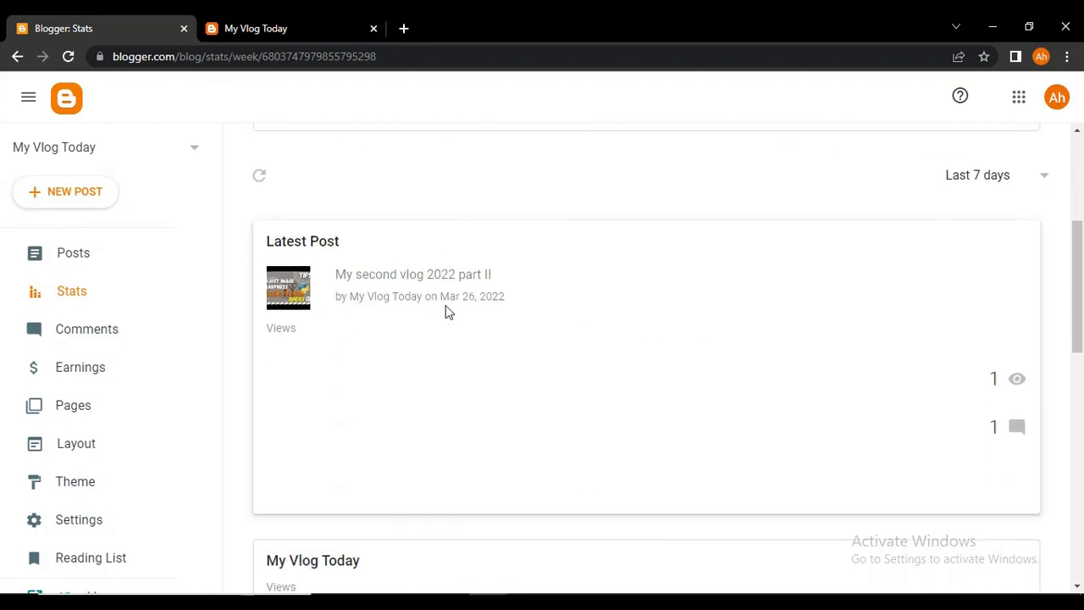
scroll(451, 329, down, 3)
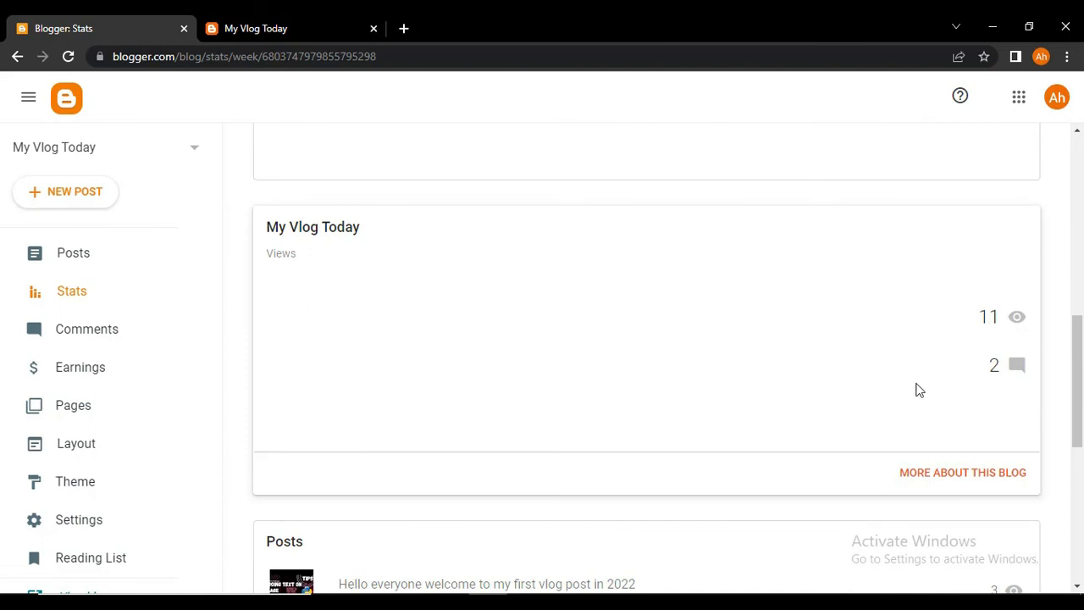
scroll(744, 394, up, 4)
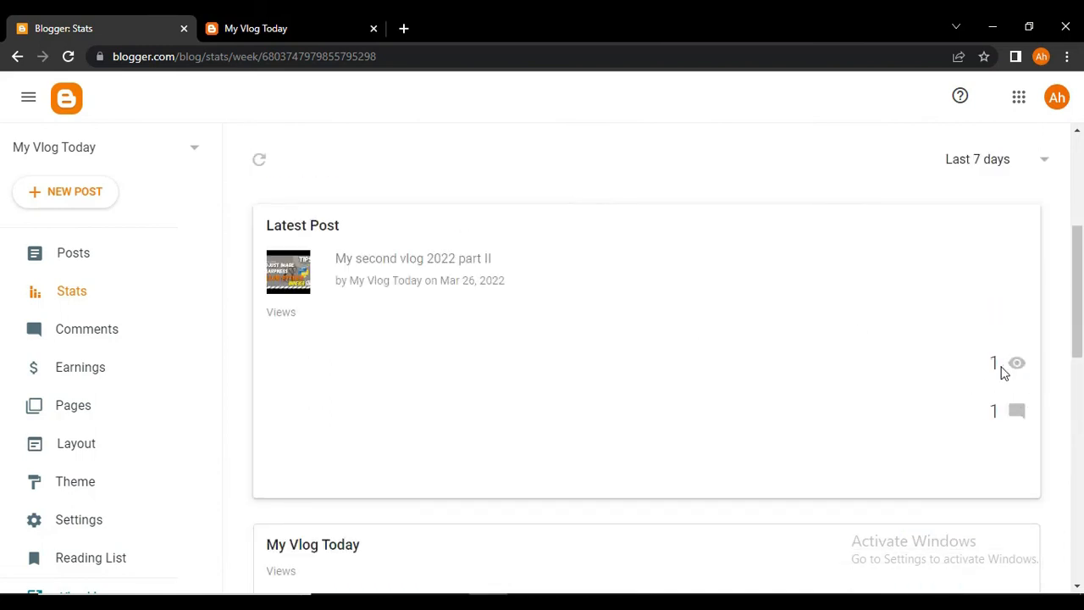
scroll(653, 365, down, 10)
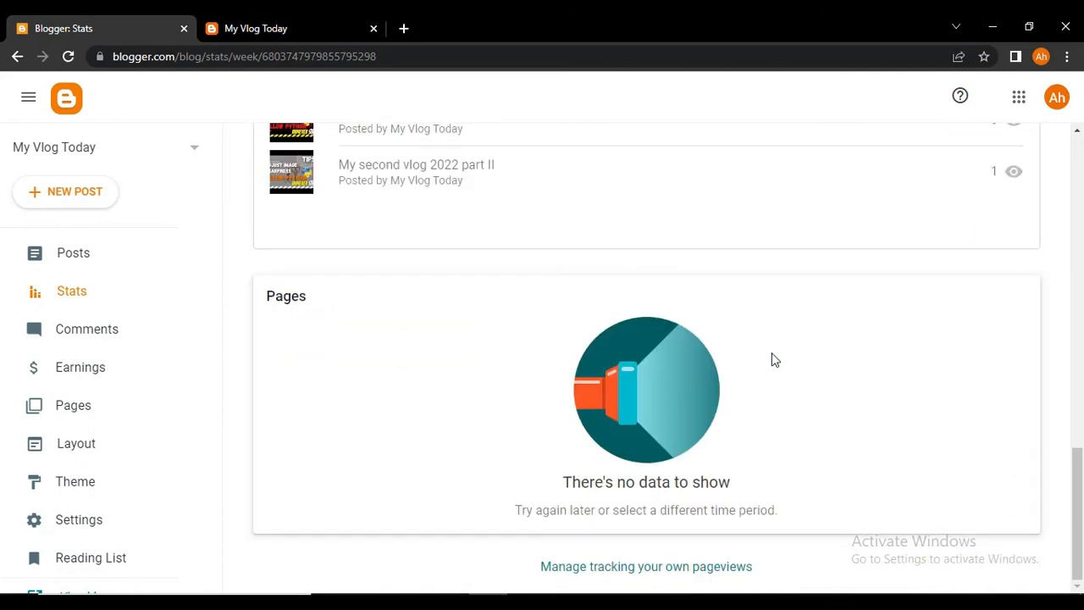
scroll(772, 354, up, 10)
scroll(772, 360, up, 5)
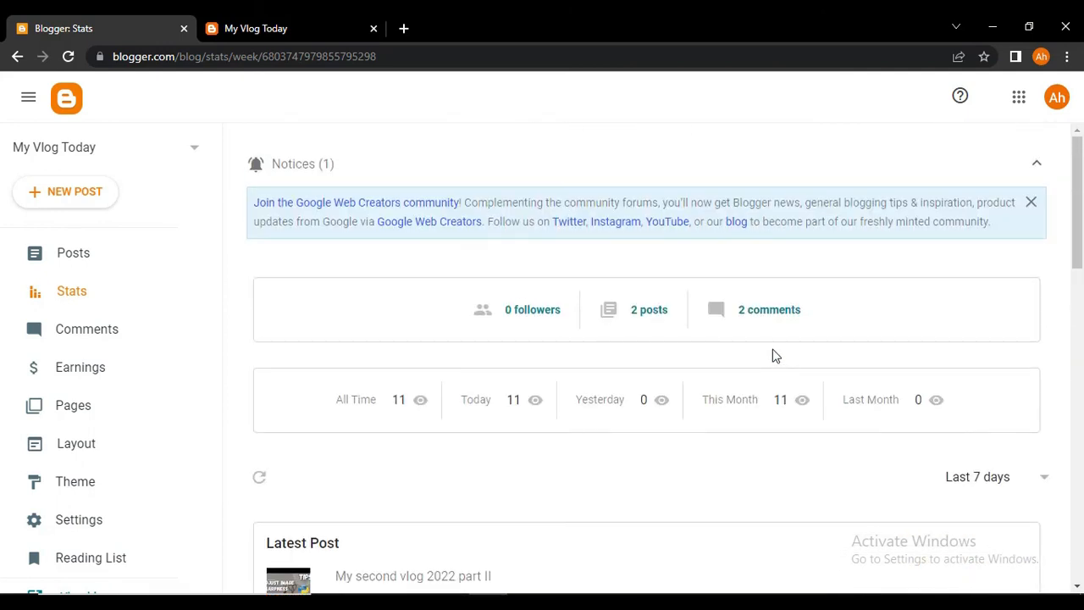
Step: Return to the list of posts, look over the dashboard's navigation sections, and switch to the live blog's home page
click(104, 258)
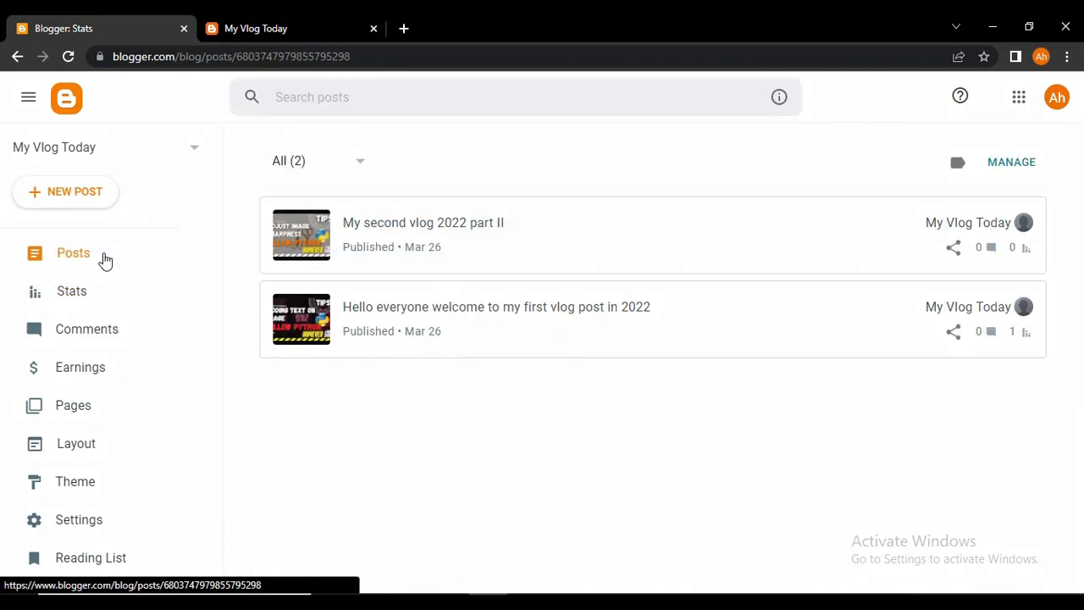
click(30, 99)
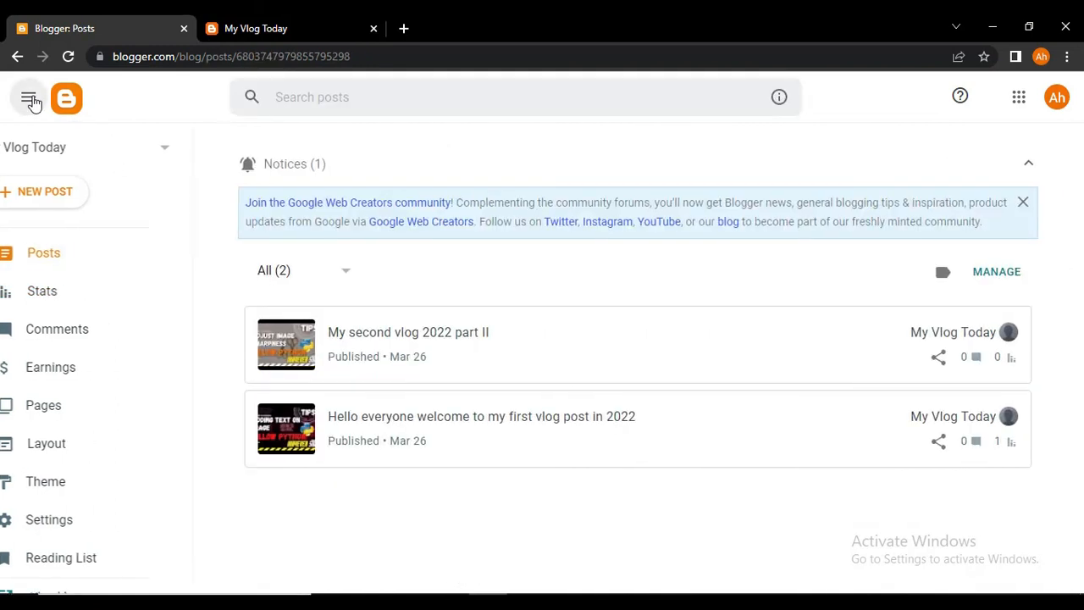
click(30, 98)
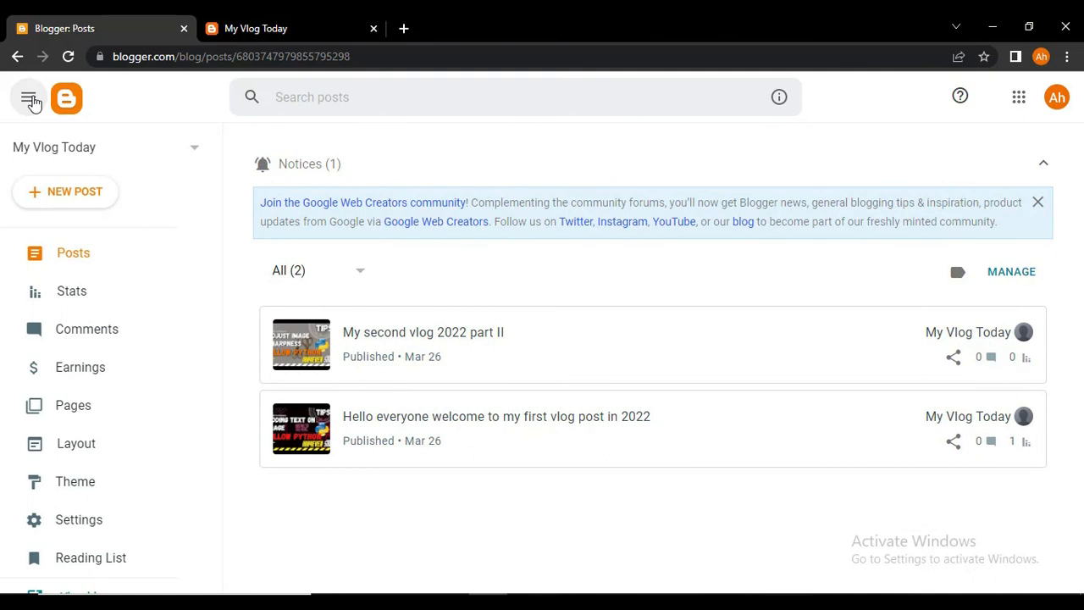
scroll(77, 528, down, 3)
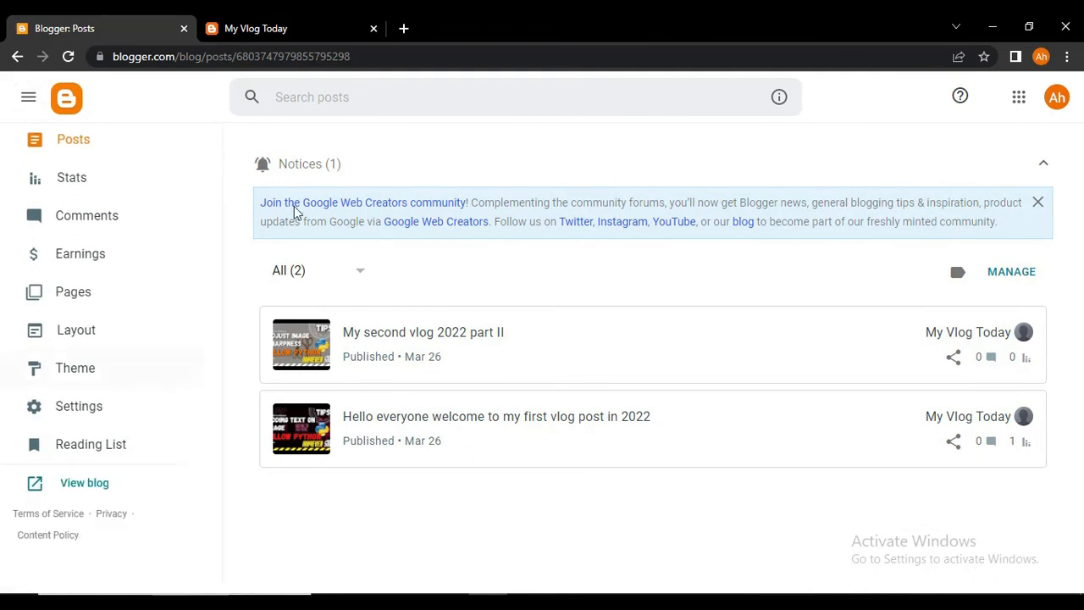
click(312, 22)
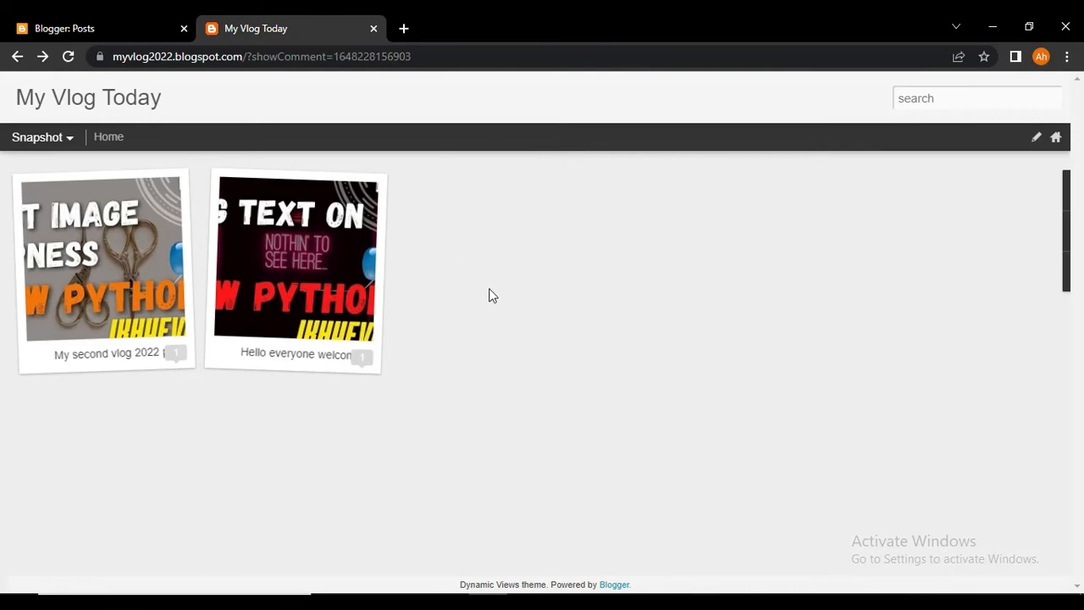